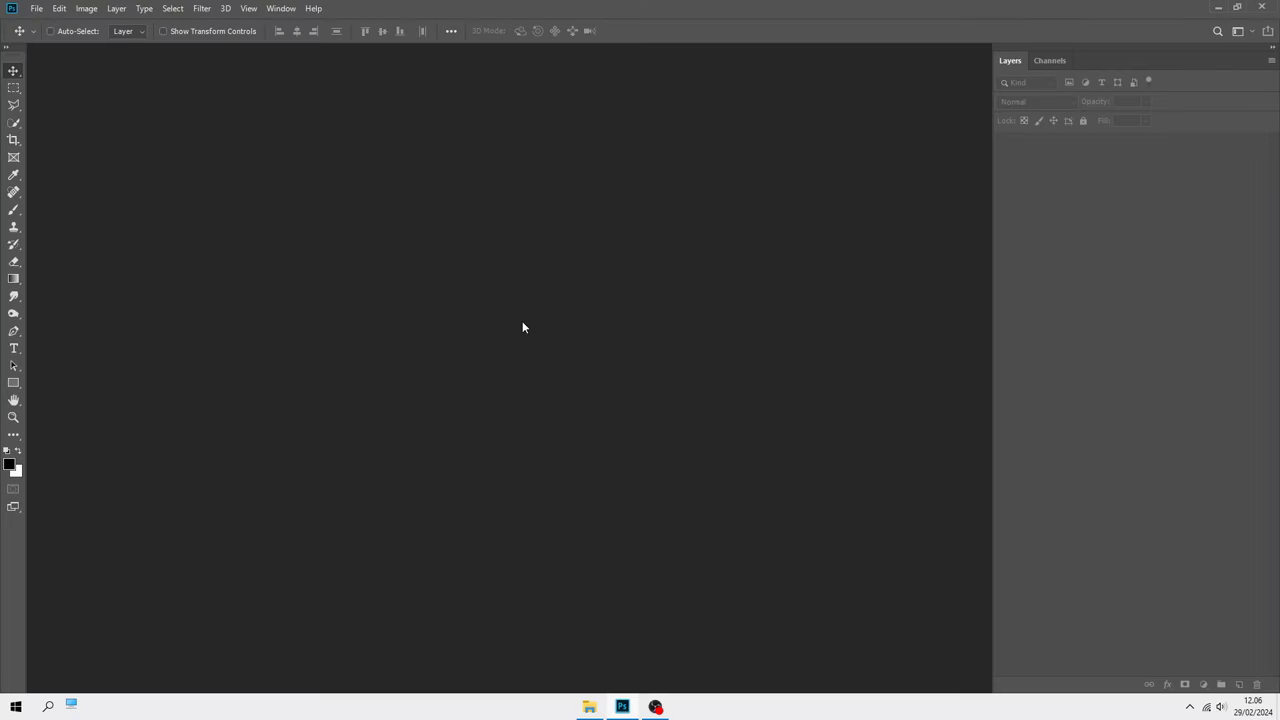
Create a new 4000 × 2360 px, 300 ppi document with a white background
{"action": "left_click", "coordinate": [36, 8]}
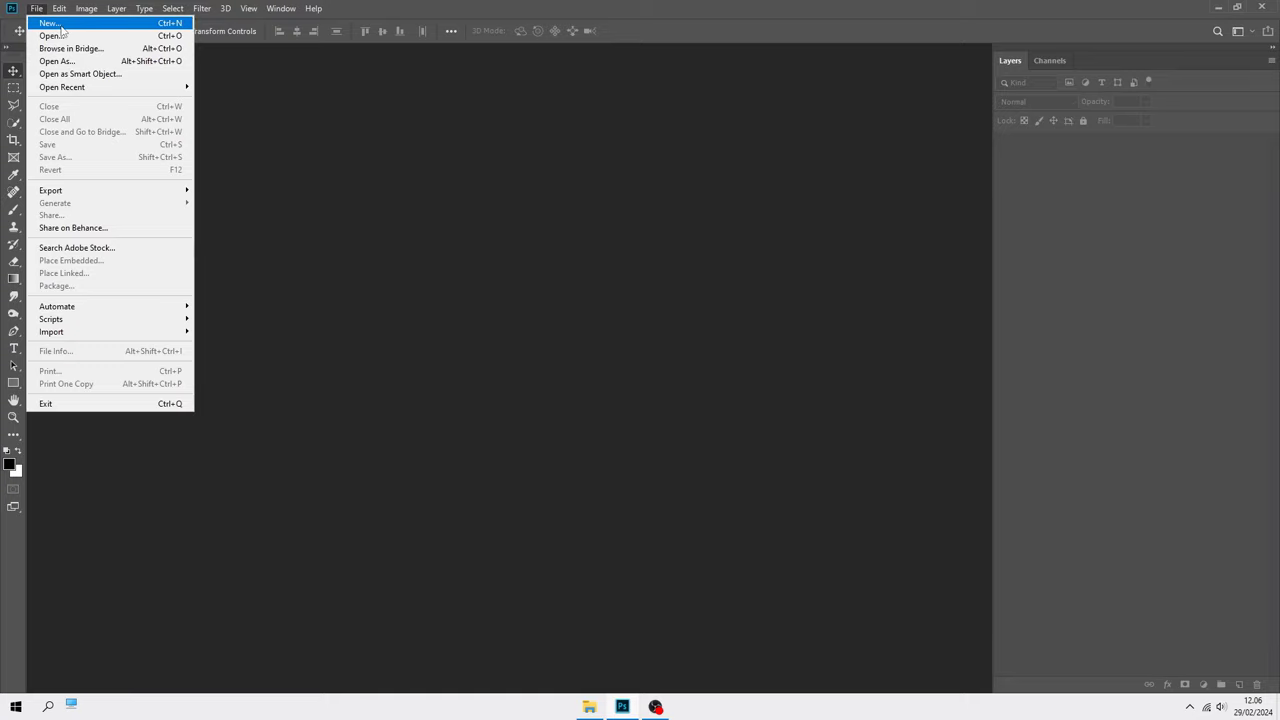
{"action": "left_click", "coordinate": [60, 22]}
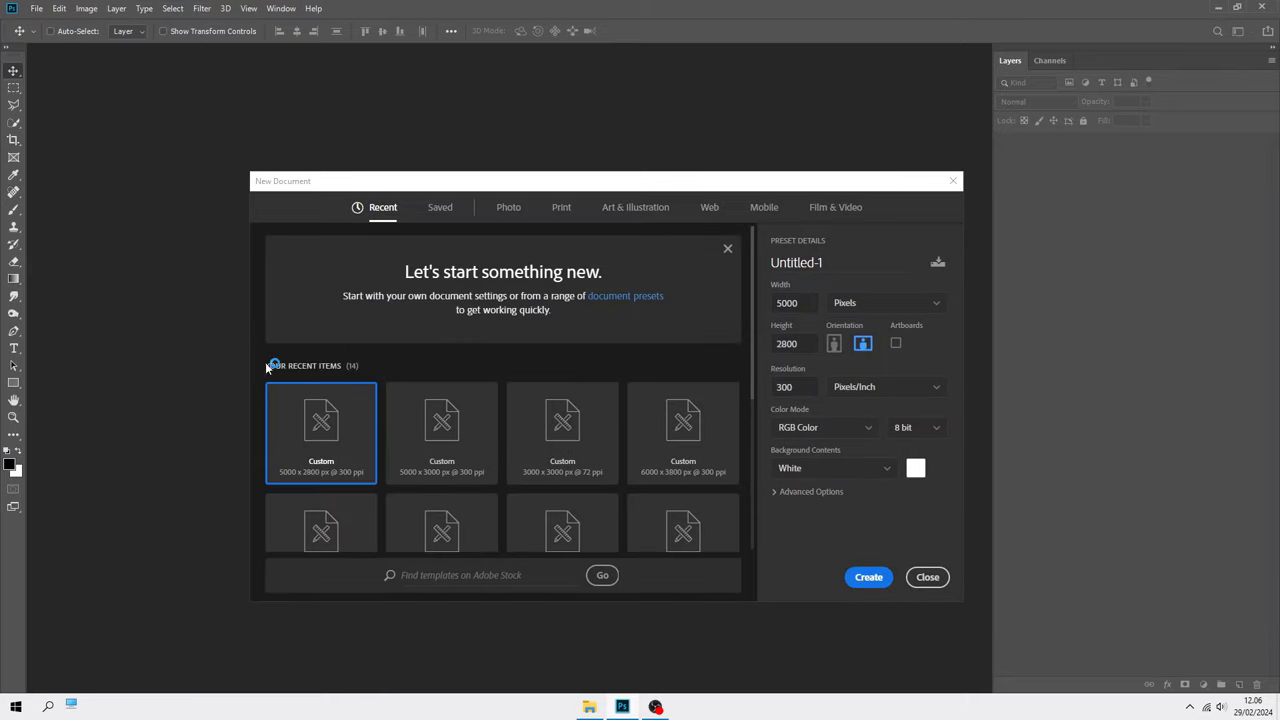
{"action": "double_click", "coordinate": [806, 301]}
{"action": "type", "text": "400"}
{"action": "left_click_drag", "start_coordinate": [805, 347], "coordinate": [770, 352]}
{"action": "type", "text": "2"}
{"action": "left_click", "coordinate": [868, 578]}
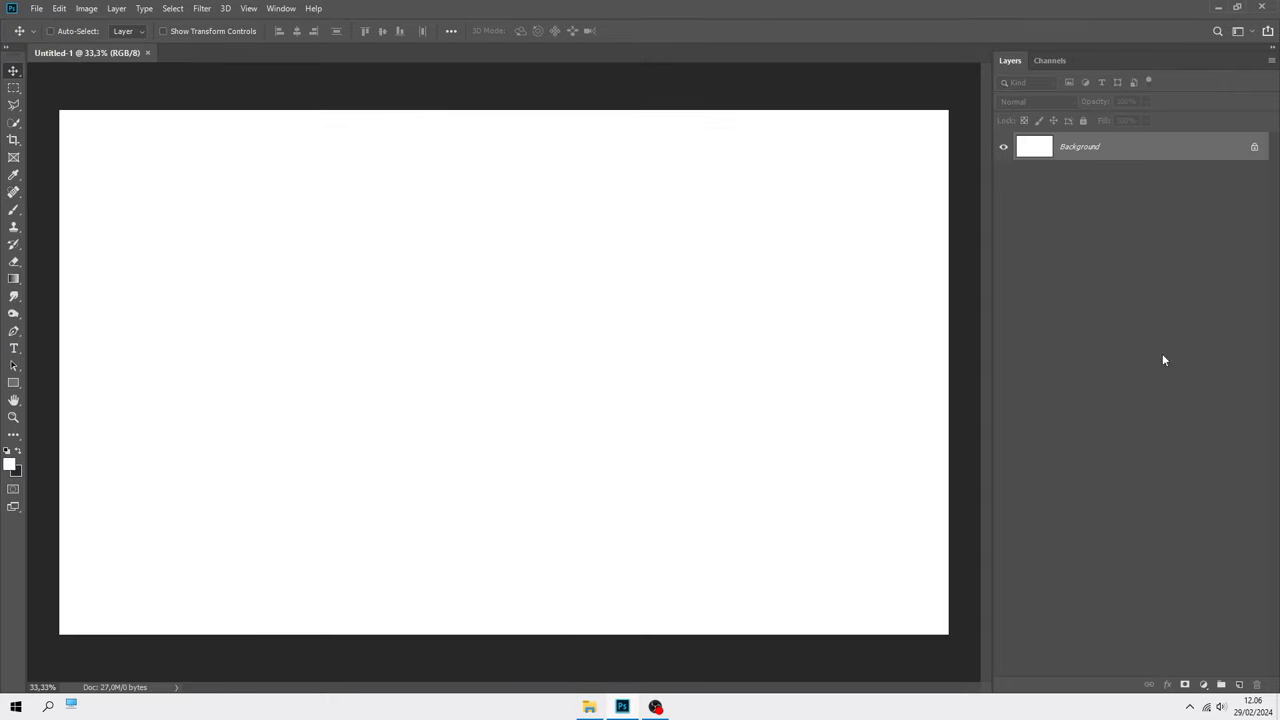
Add a Solid Color fill layer in dark blue #224262 above the white background
{"action": "left_click", "coordinate": [1203, 684]}
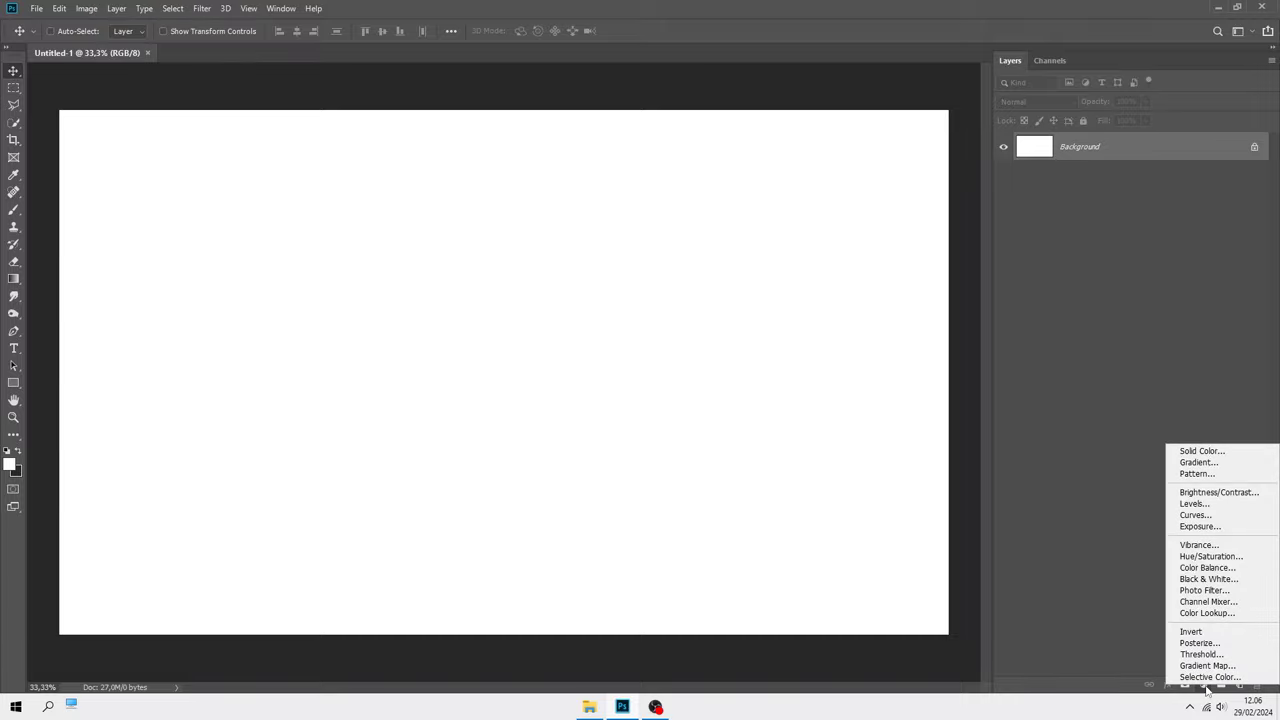
{"action": "left_click", "coordinate": [1211, 450]}
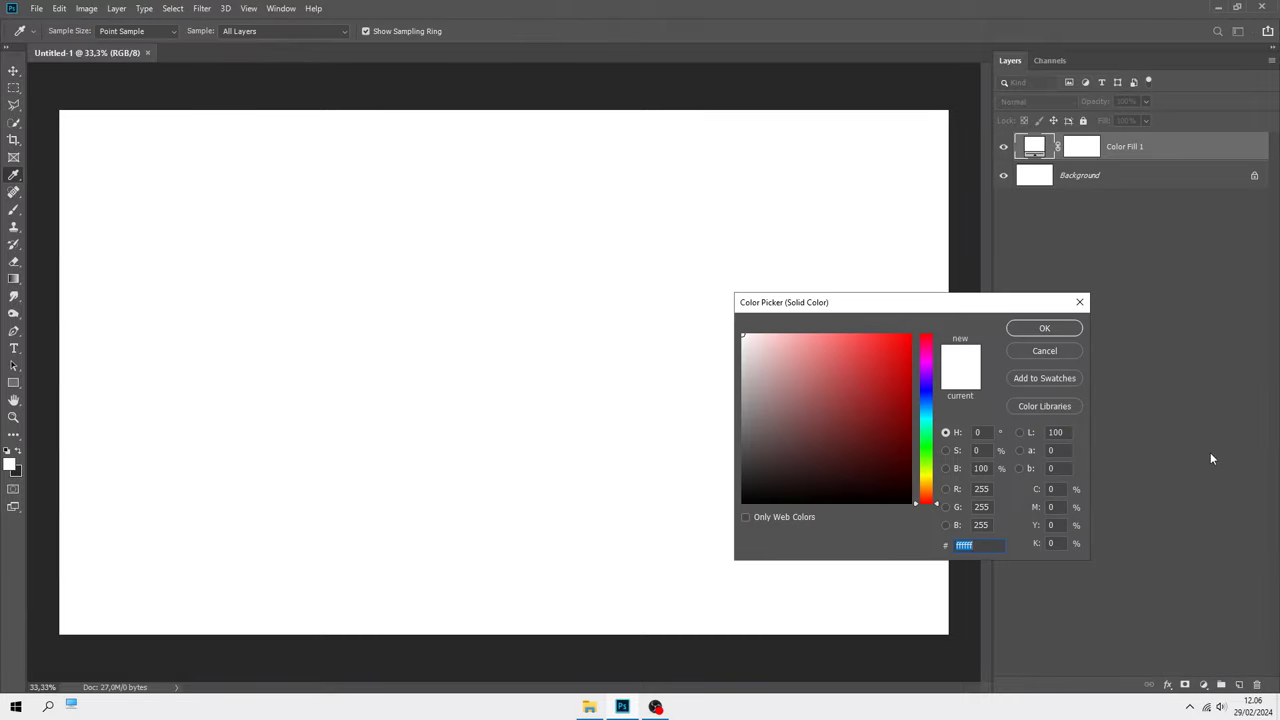
{"action": "left_click", "coordinate": [852, 438]}
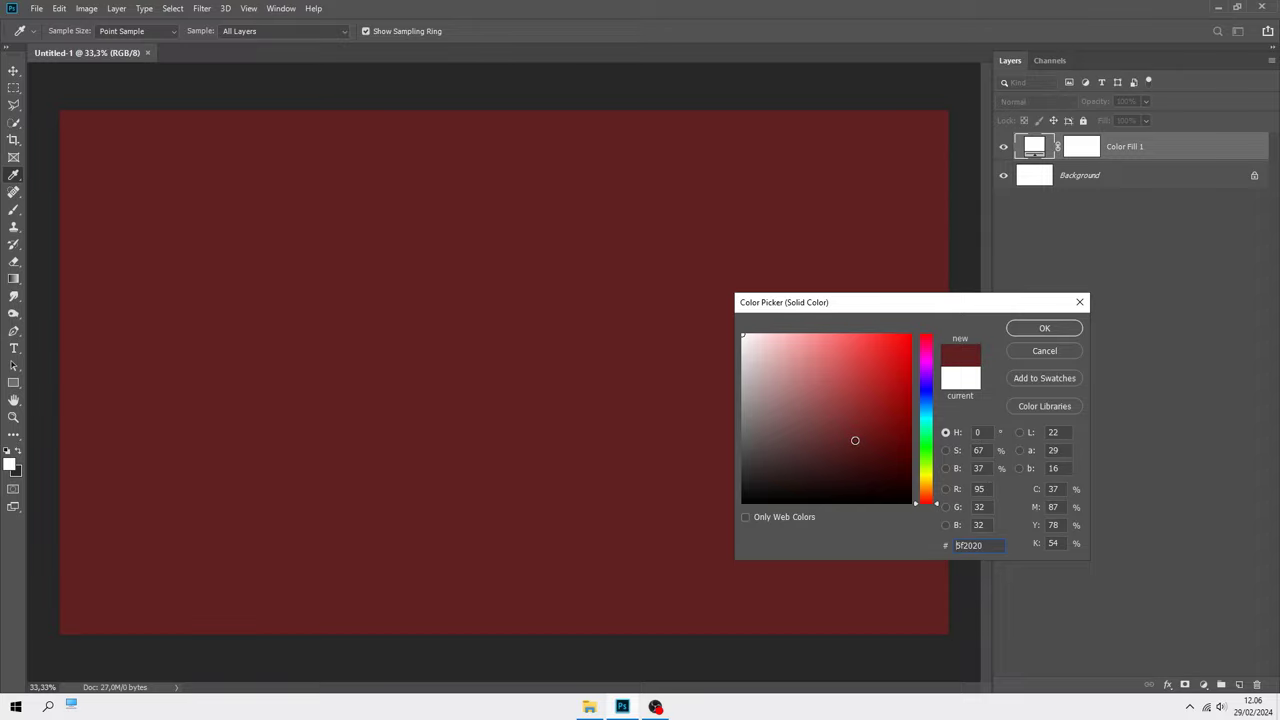
{"action": "left_click_drag", "start_coordinate": [930, 456], "coordinate": [936, 409]}
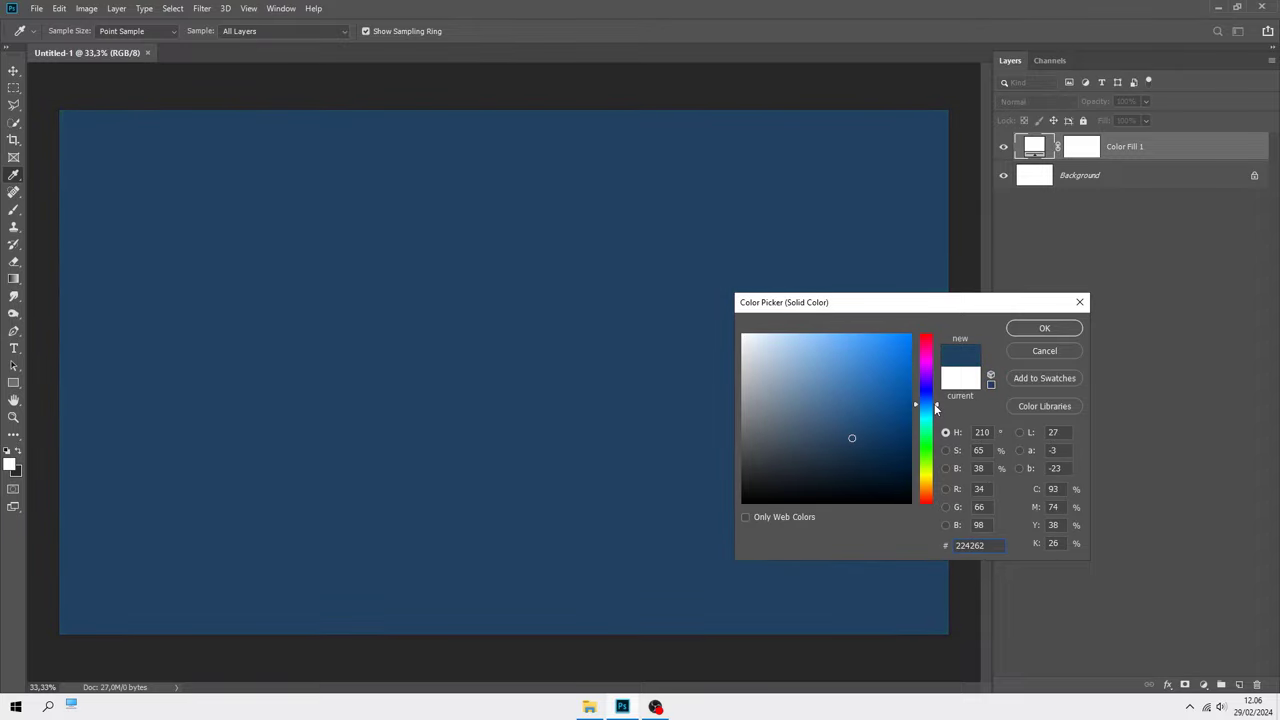
{"action": "left_click", "coordinate": [1044, 328]}
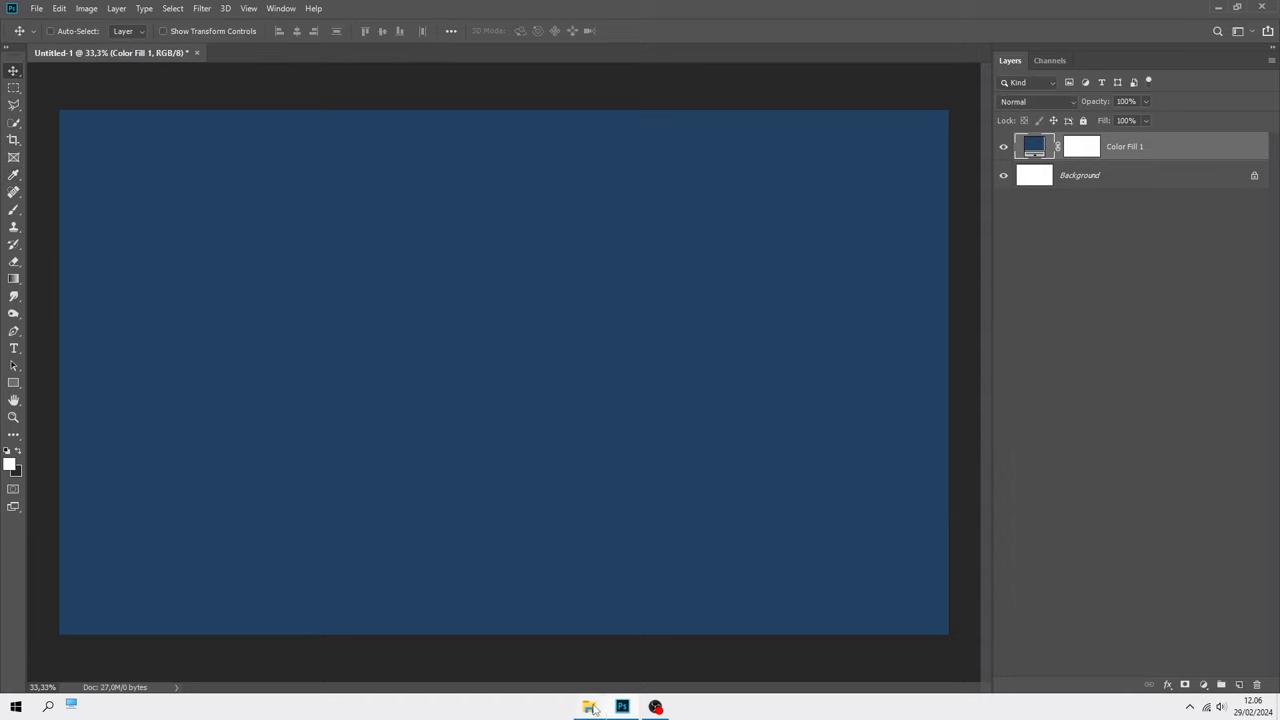
Place the foggy cemetery photo stretched across the canvas and blend it with Multiply
{"action": "mouse_move", "coordinate": [590, 707]}
{"action": "left_click", "coordinate": [567, 653]}
{"action": "left_click_drag", "start_coordinate": [258, 195], "coordinate": [455, 415]}
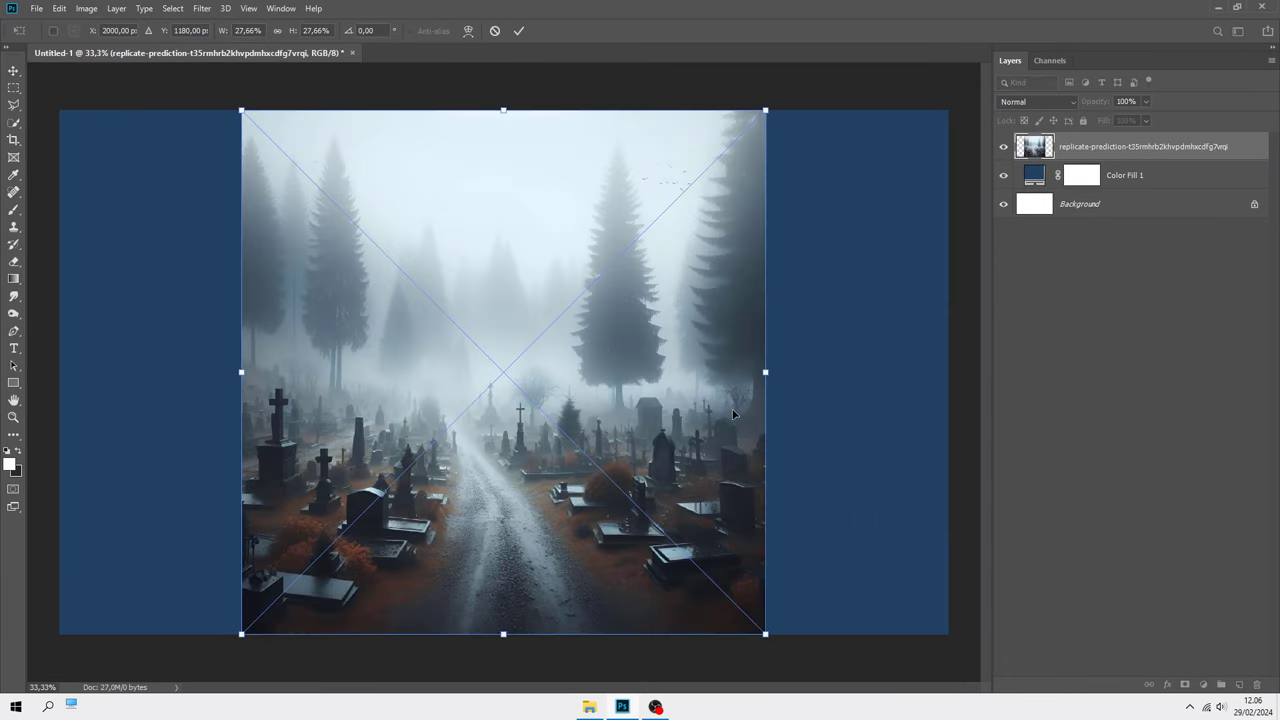
{"action": "left_click_drag", "start_coordinate": [766, 376], "coordinate": [949, 367]}
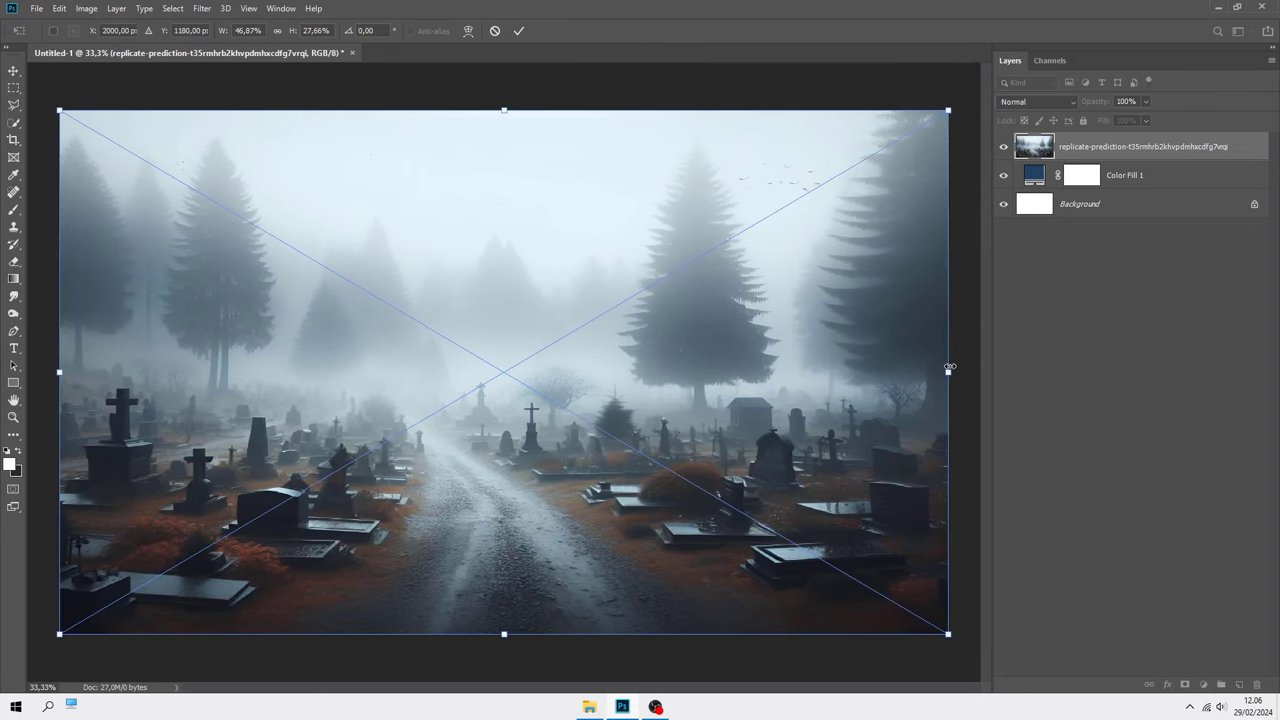
{"action": "key", "text": "Return"}
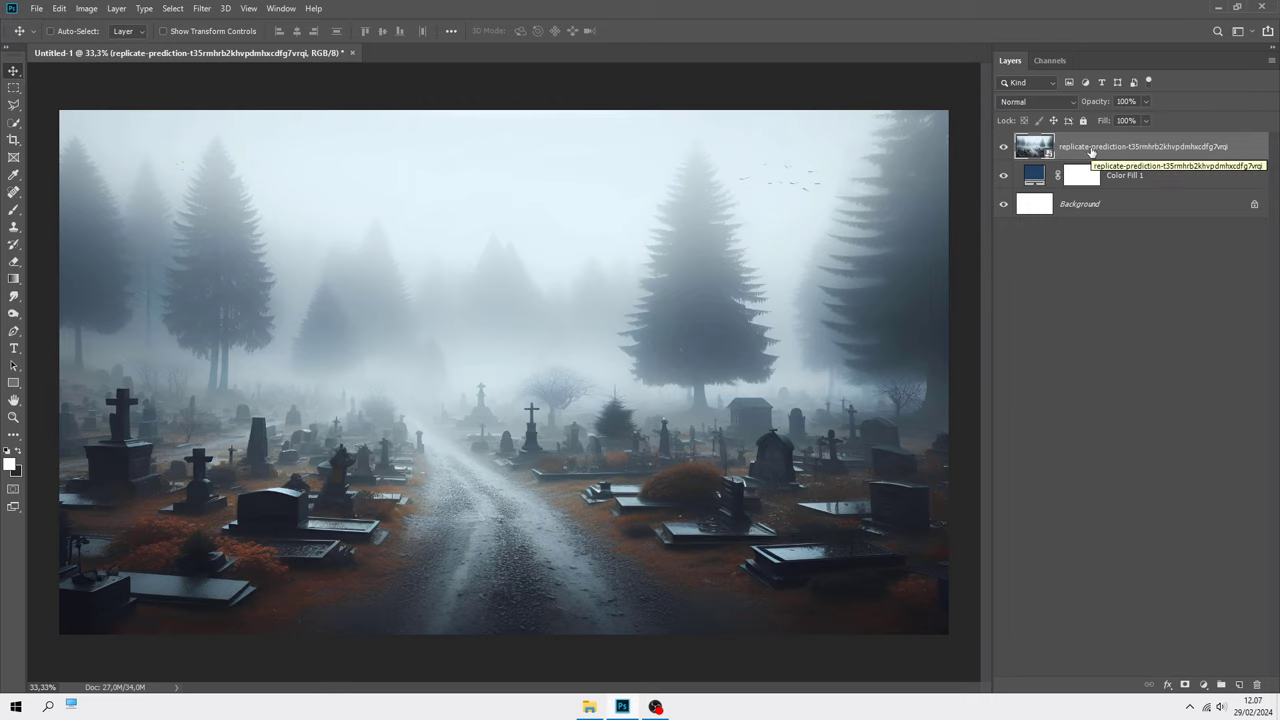
{"action": "left_click", "coordinate": [1027, 102]}
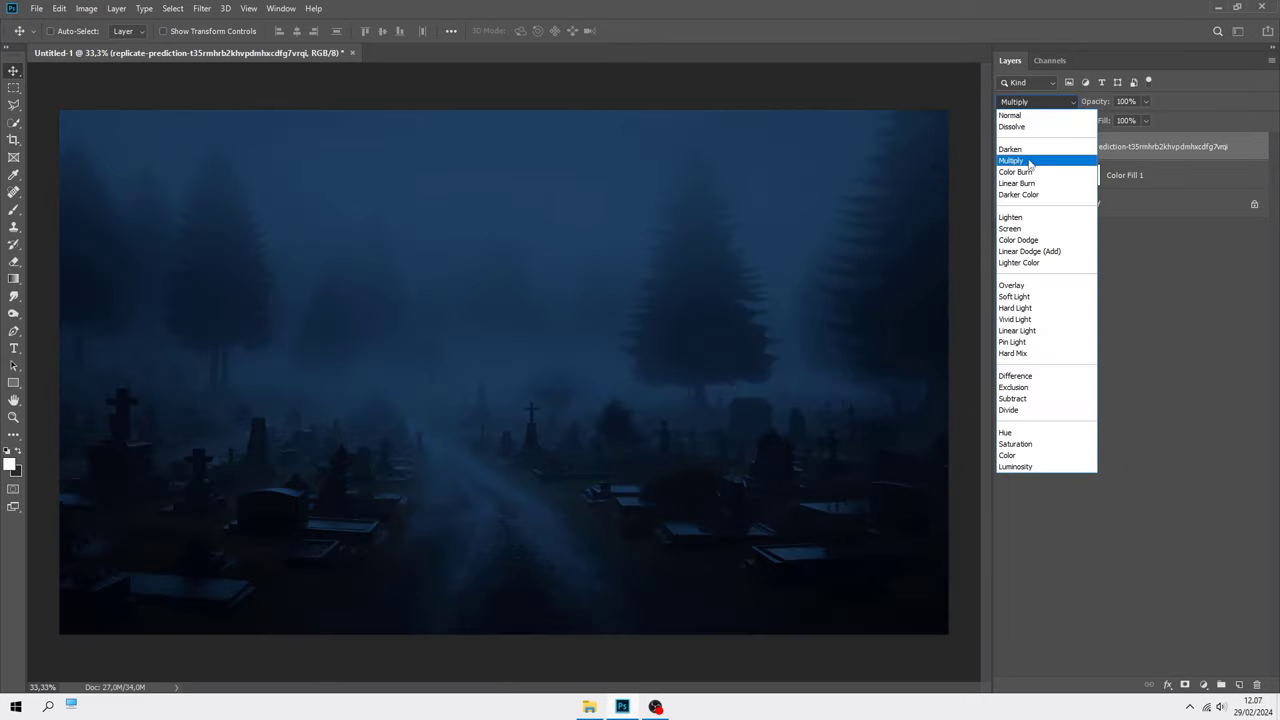
{"action": "left_click", "coordinate": [1030, 162]}
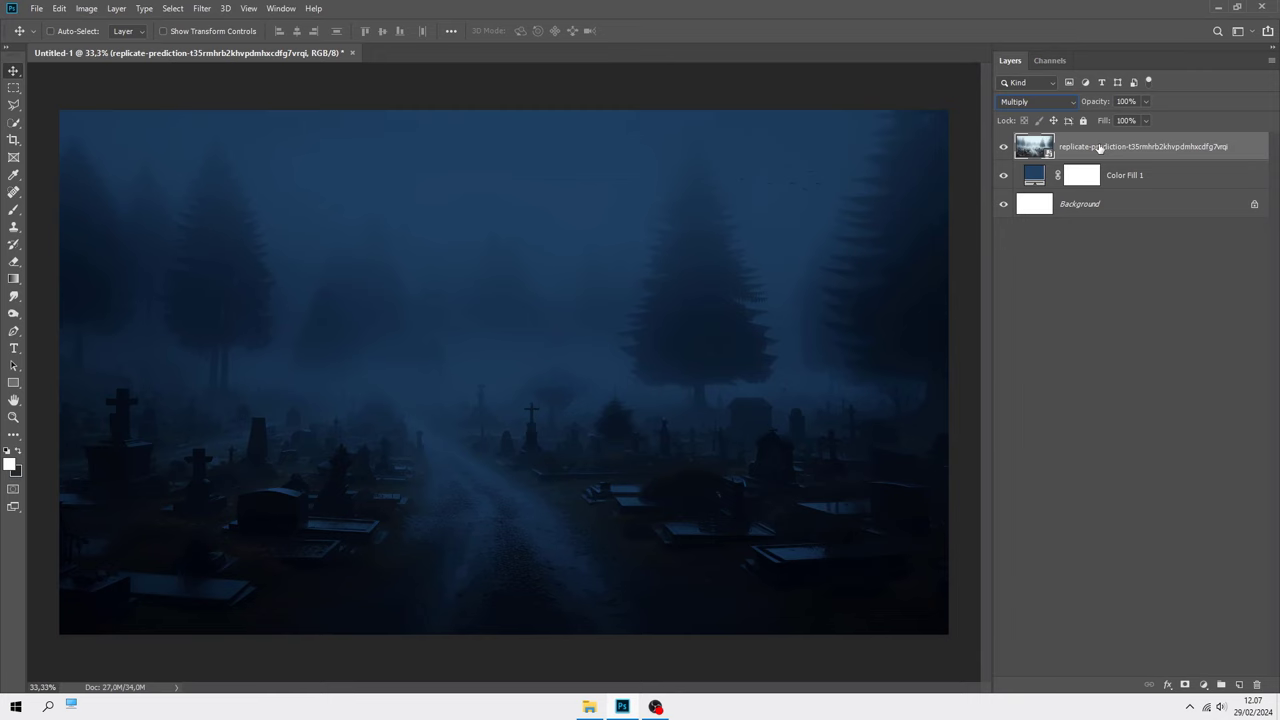
Duplicate the cemetery layer, set the copy to Normal, and add a layer mask
{"action": "key", "text": "ctrl+j"}
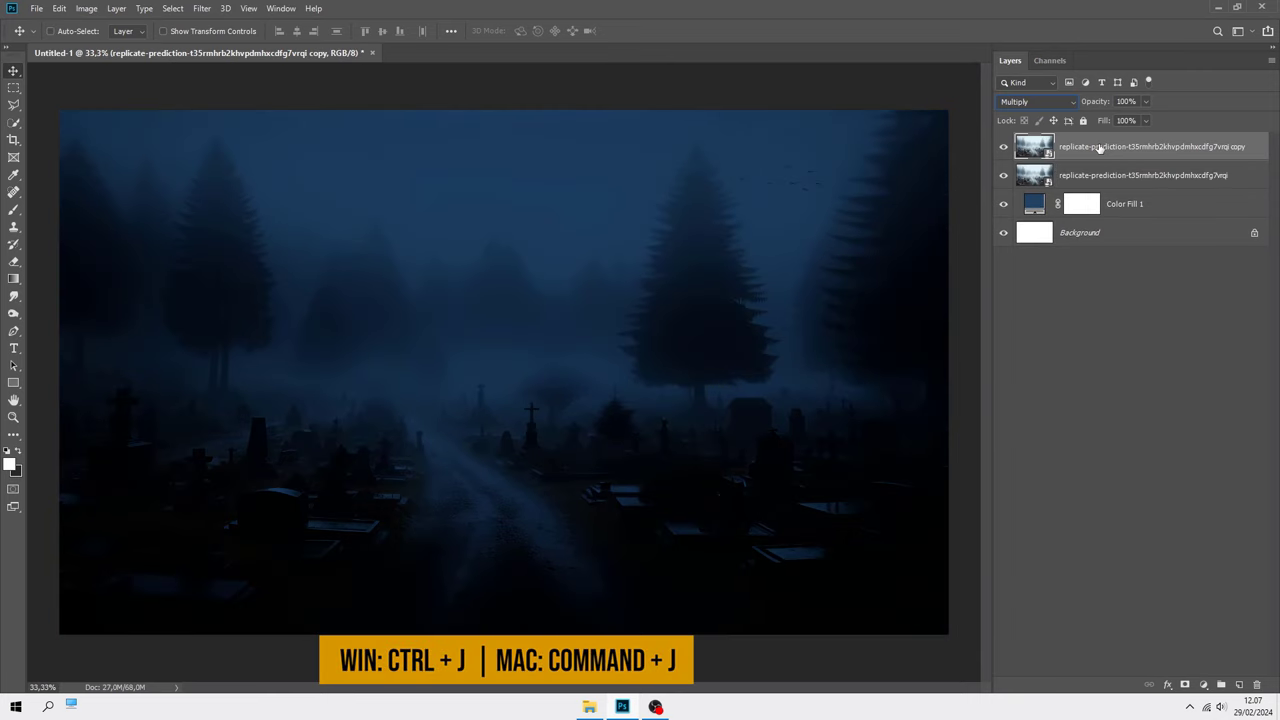
{"action": "left_click", "coordinate": [1044, 100]}
{"action": "left_click", "coordinate": [1020, 104]}
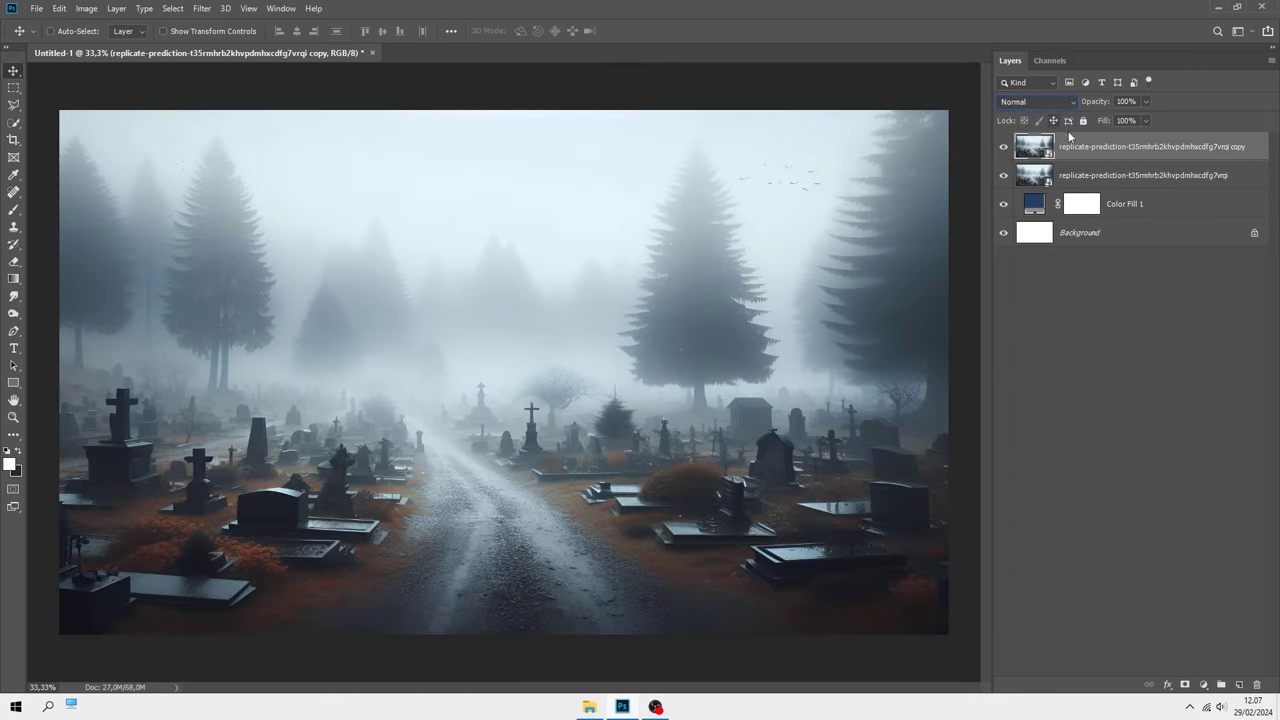
{"action": "left_click", "coordinate": [1184, 685]}
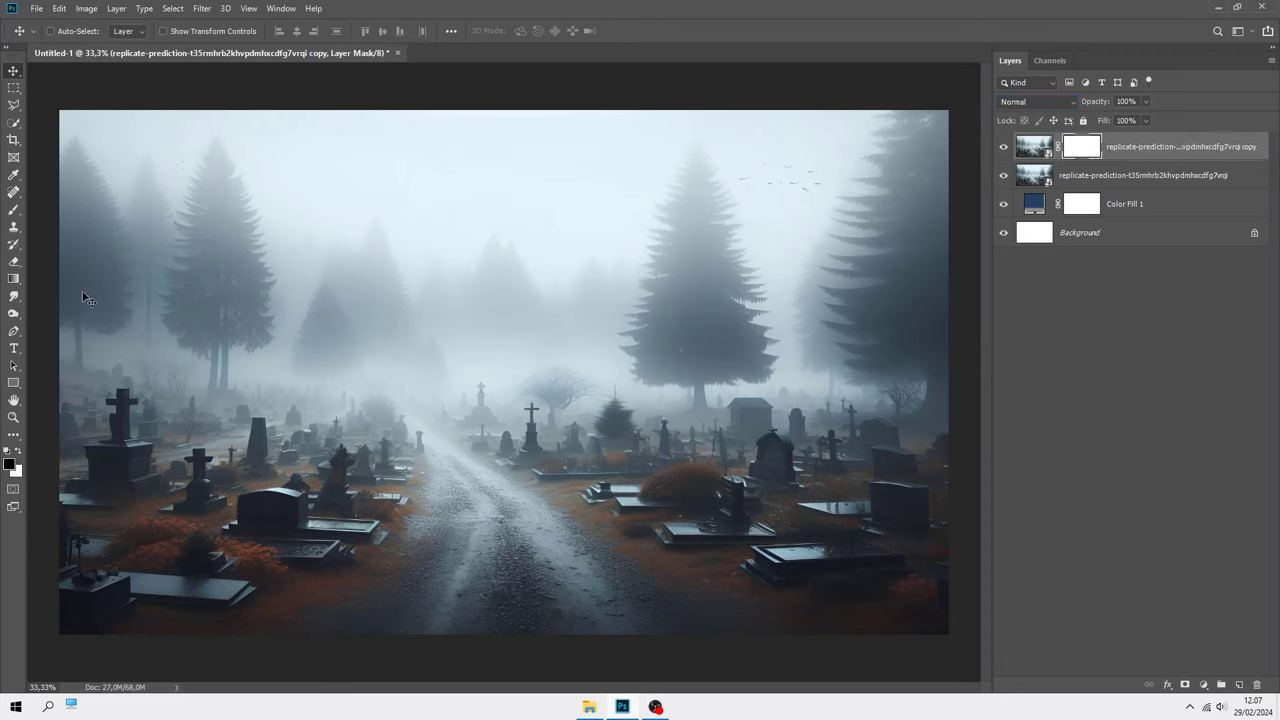
Set up the Gradient Tool with a preset gradient at 100% opacity
{"action": "left_click", "coordinate": [14, 280]}
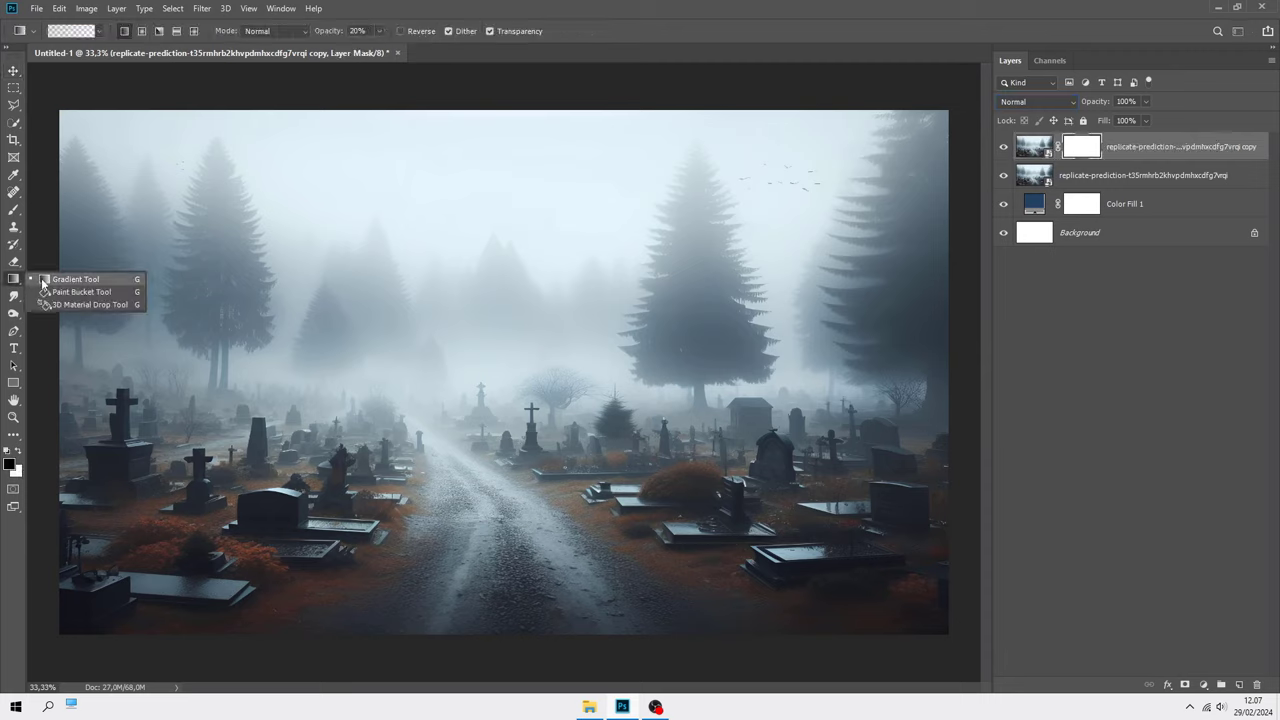
{"action": "left_click", "coordinate": [99, 34]}
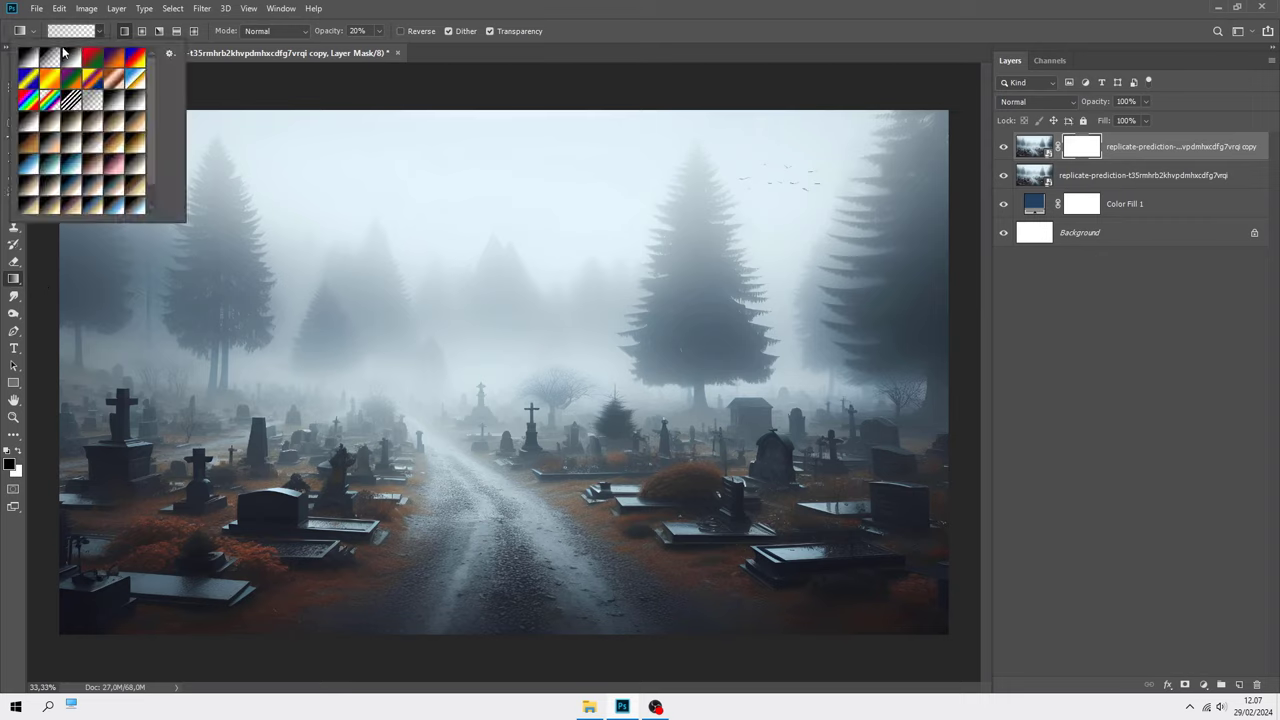
{"action": "left_click", "coordinate": [130, 37]}
{"action": "left_click", "coordinate": [379, 31]}
{"action": "left_click_drag", "start_coordinate": [388, 47], "coordinate": [448, 52]}
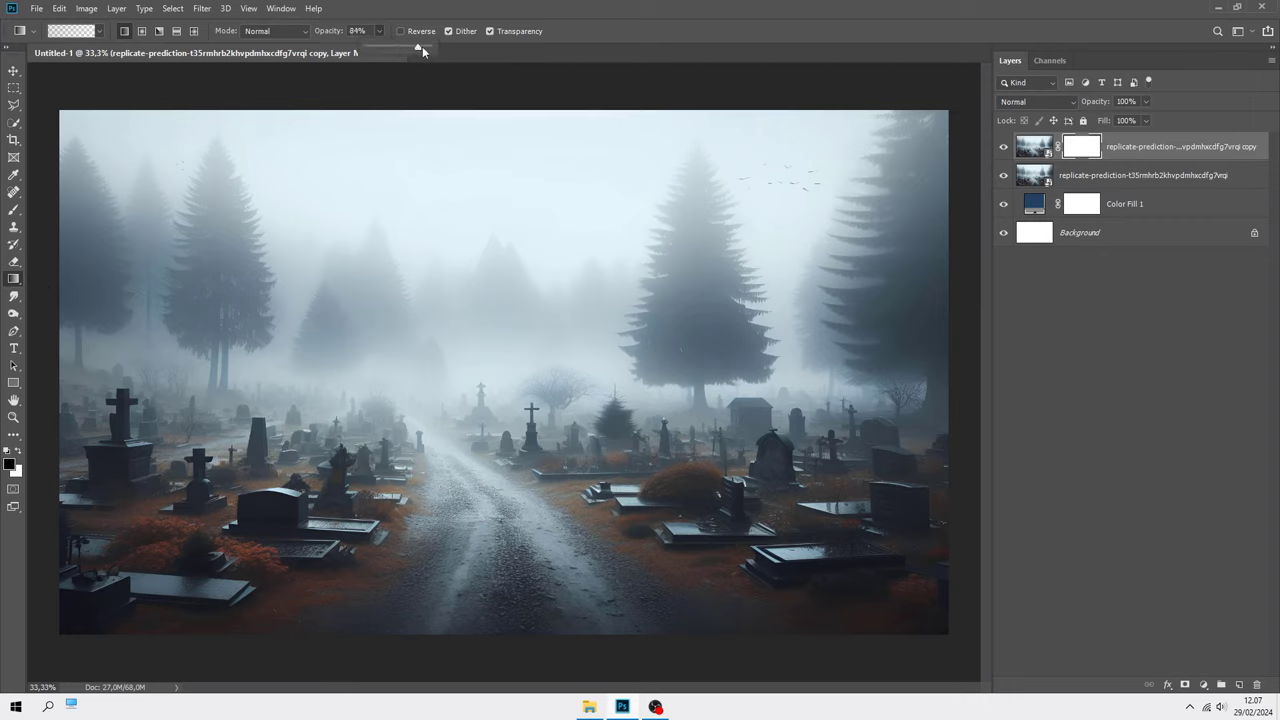
{"action": "left_click", "coordinate": [592, 37]}
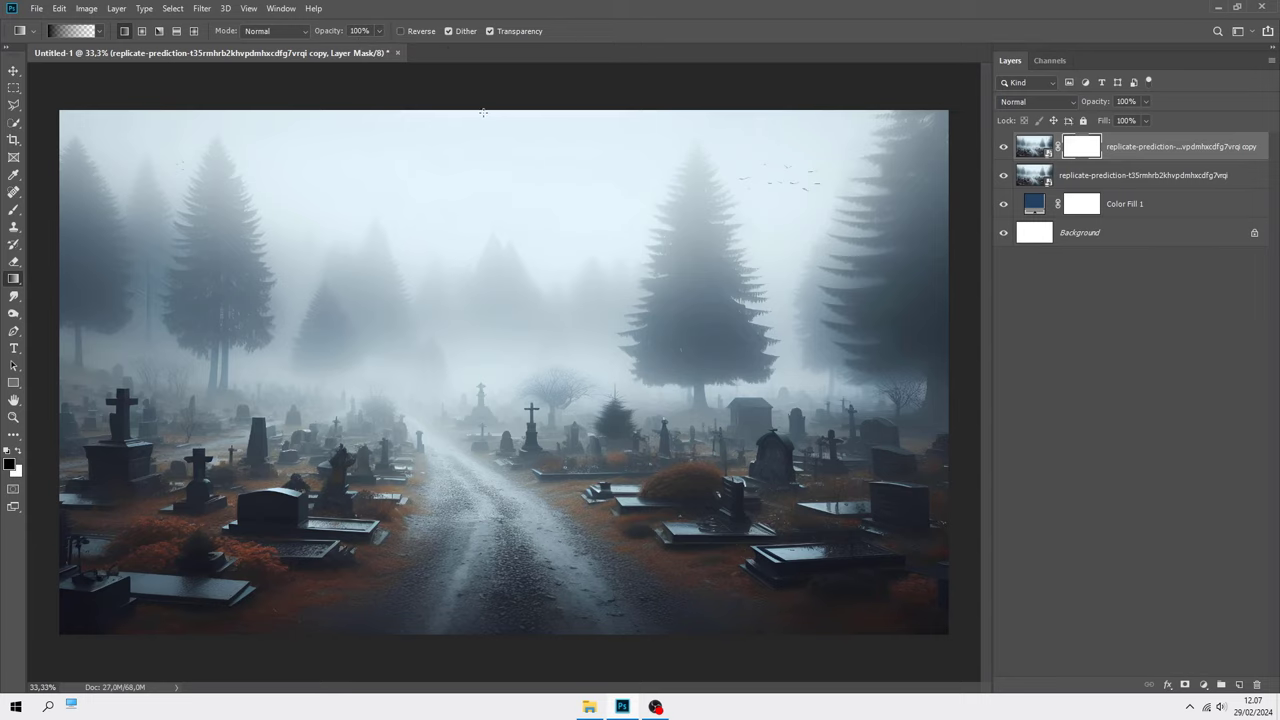
Draw a top-down gradient on the copy's mask so the sky fades into dark blue
{"action": "mouse_move", "coordinate": [483, 112]}
{"action": "left_mouse_down"}
{"action": "mouse_move", "coordinate": [483, 549]}
{"action": "mouse_move", "coordinate": [470, 578]}
{"action": "left_mouse_up"}
{"action": "left_click_drag", "start_coordinate": [488, 96], "coordinate": [475, 622]}
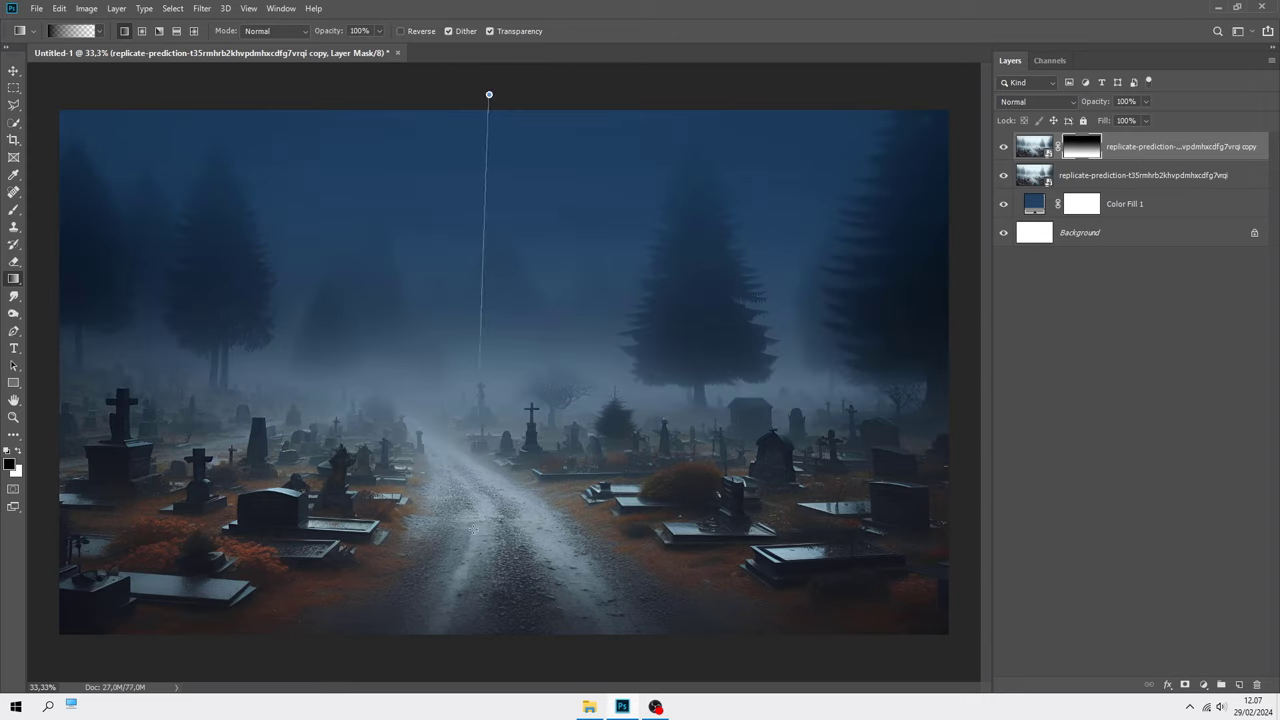
{"action": "left_click_drag", "start_coordinate": [497, 100], "coordinate": [491, 561]}
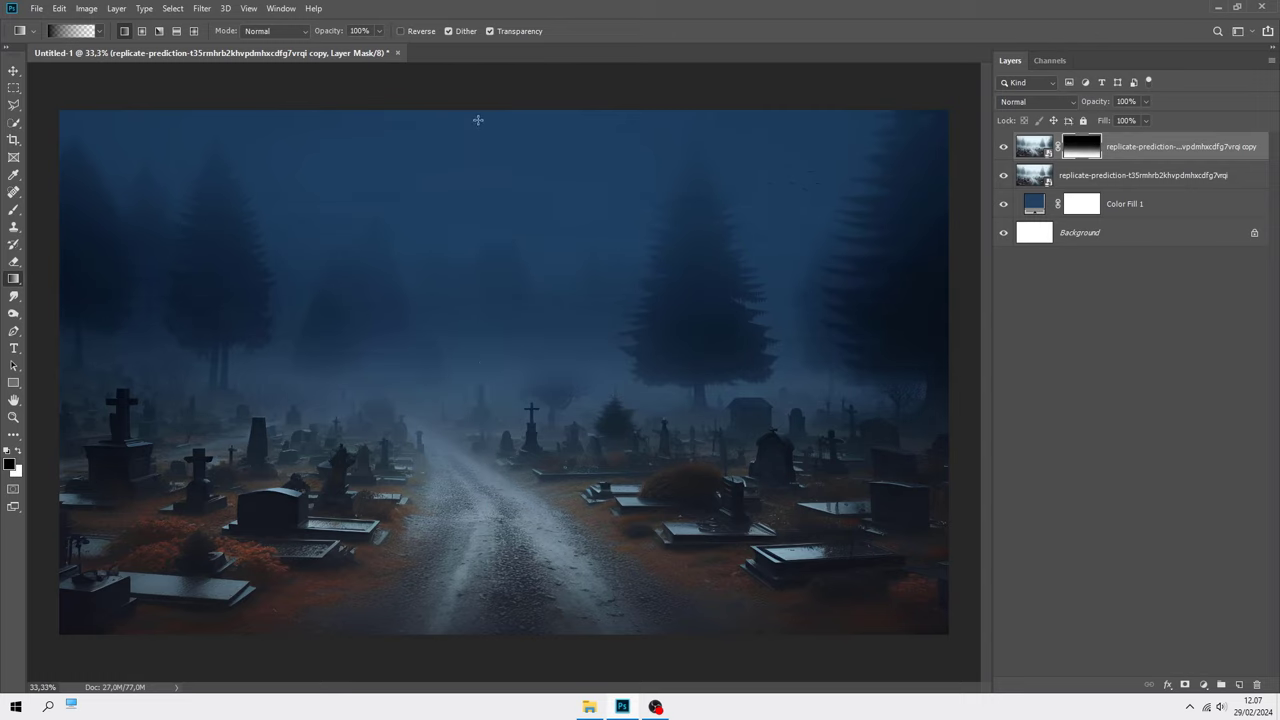
{"action": "left_click_drag", "start_coordinate": [478, 120], "coordinate": [469, 549]}
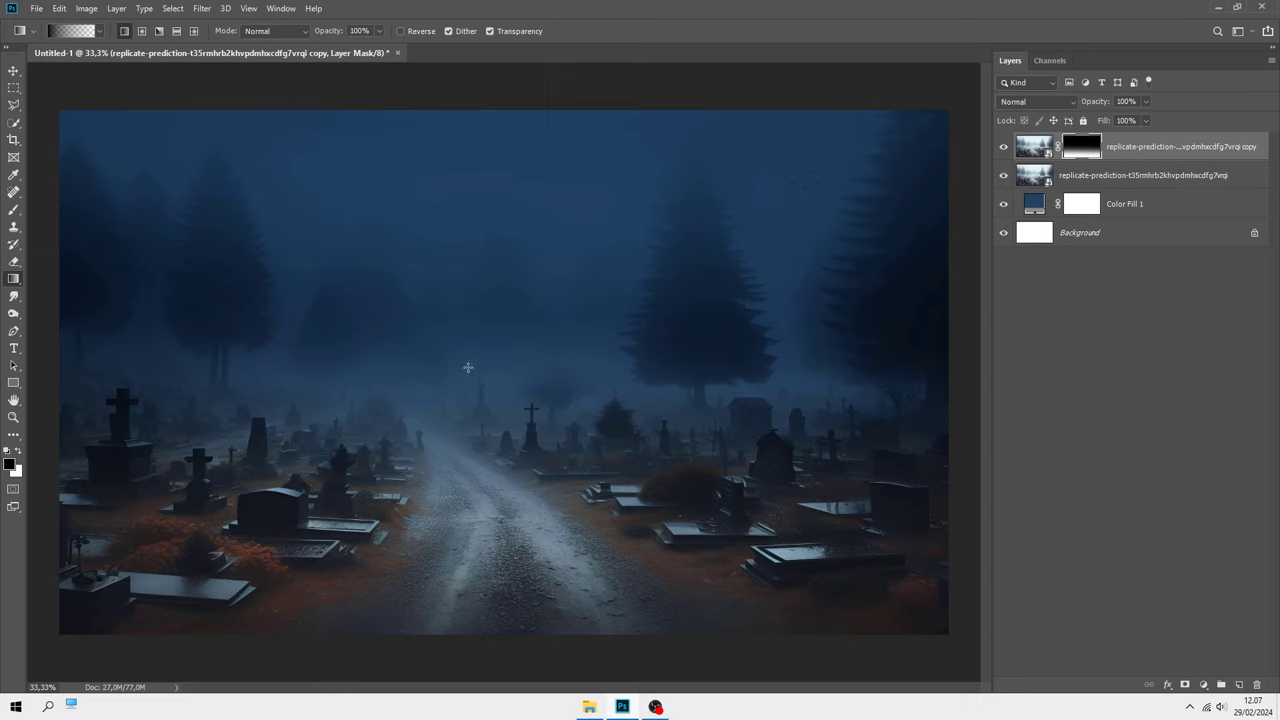
{"action": "left_click_drag", "start_coordinate": [462, 153], "coordinate": [455, 506]}
{"action": "left_click", "coordinate": [1148, 144]}
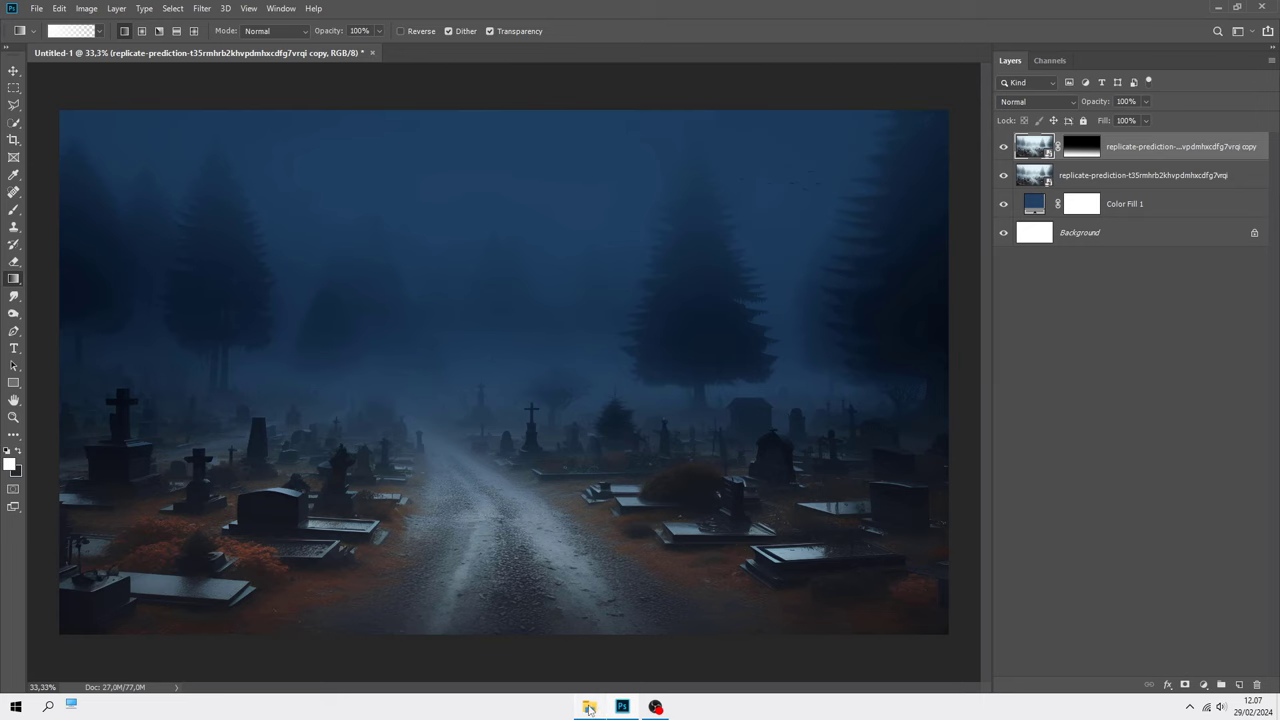
Place the woman in the black dress, scaled down and standing in the centre of the path
{"action": "left_click", "coordinate": [590, 707]}
{"action": "left_click_drag", "start_coordinate": [178, 200], "coordinate": [450, 382]}
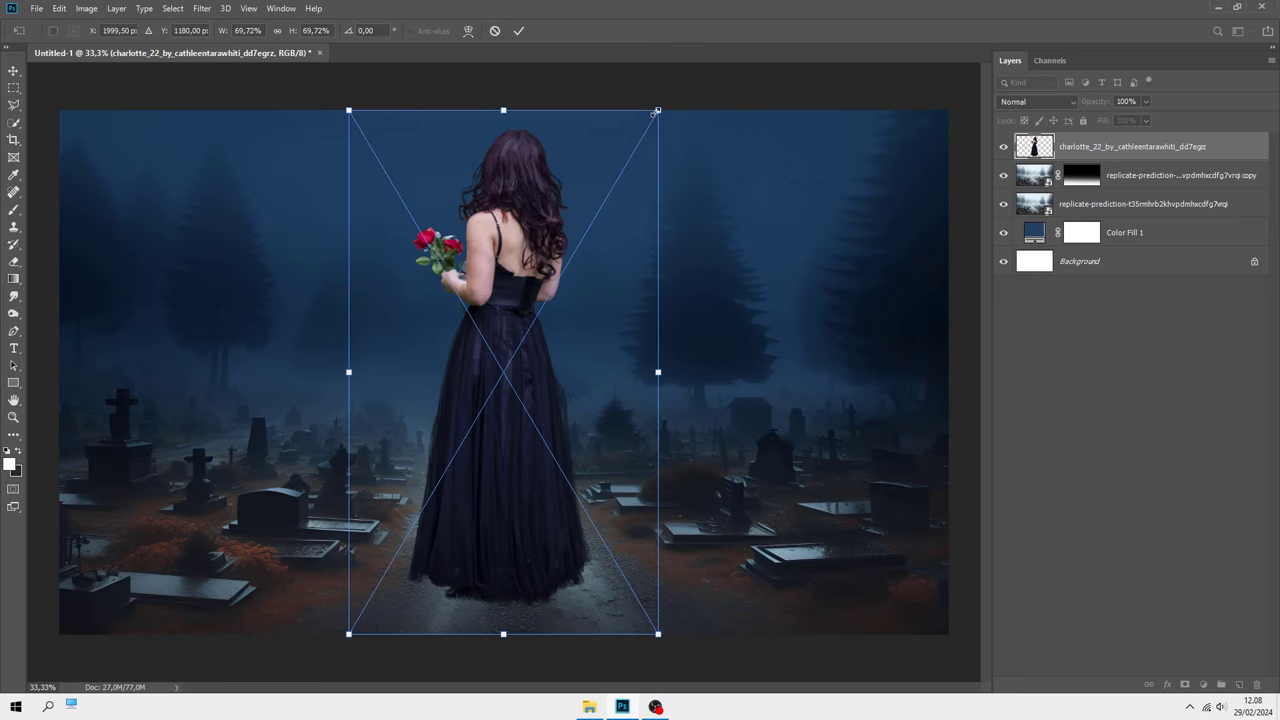
{"action": "left_click_drag", "start_coordinate": [657, 111], "coordinate": [605, 197]}
{"action": "left_click_drag", "start_coordinate": [546, 299], "coordinate": [547, 352]}
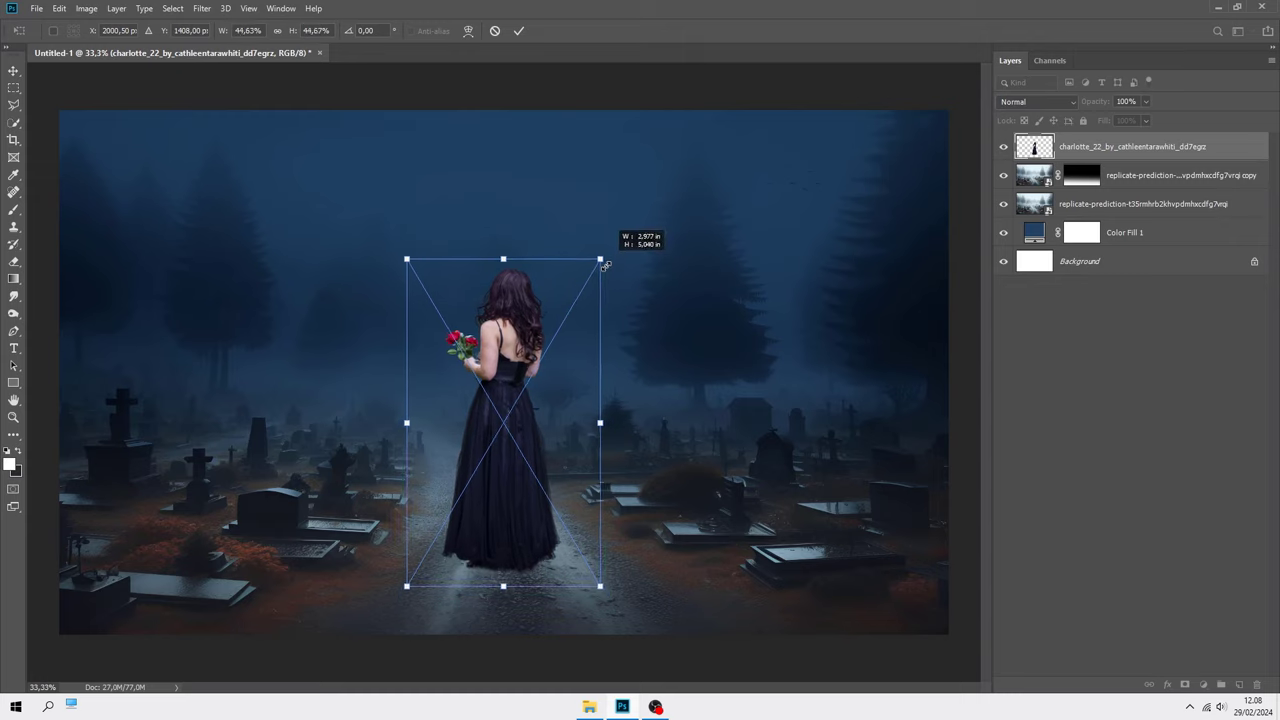
{"action": "left_click_drag", "start_coordinate": [607, 250], "coordinate": [591, 283]}
{"action": "left_click_drag", "start_coordinate": [549, 334], "coordinate": [544, 371]}
{"action": "key", "text": "g"}
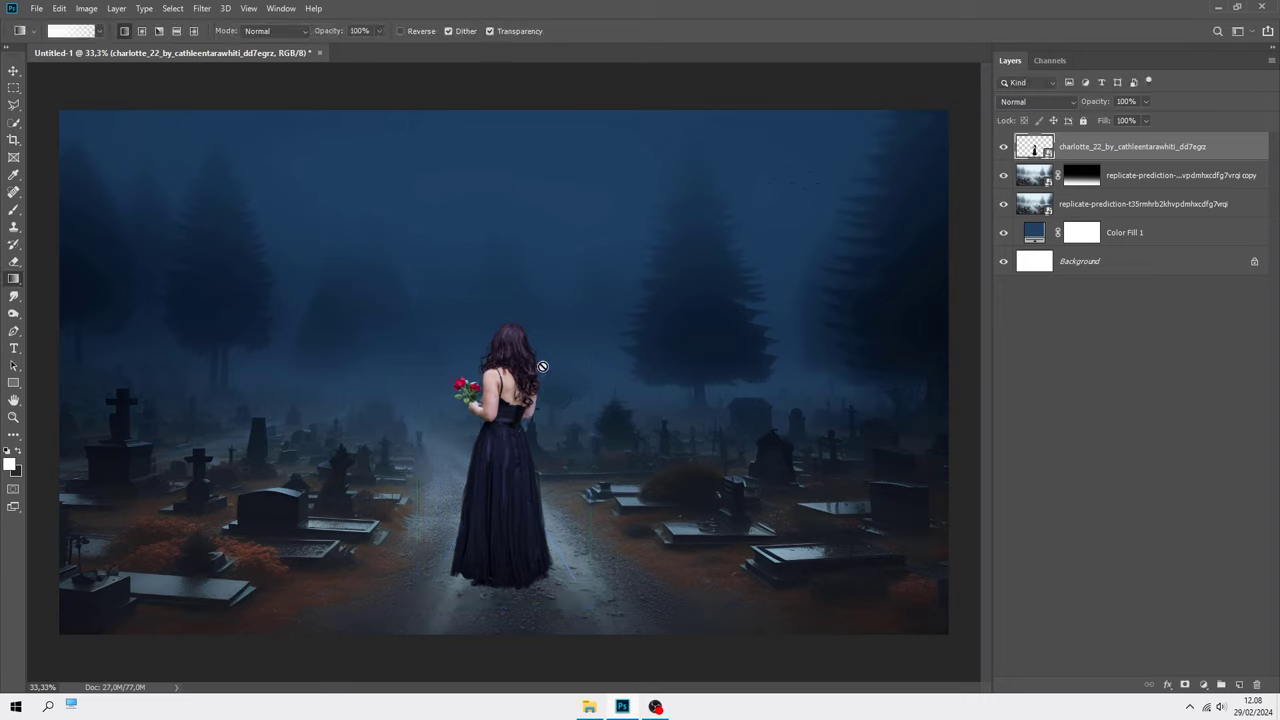
{"action": "key", "text": "v"}
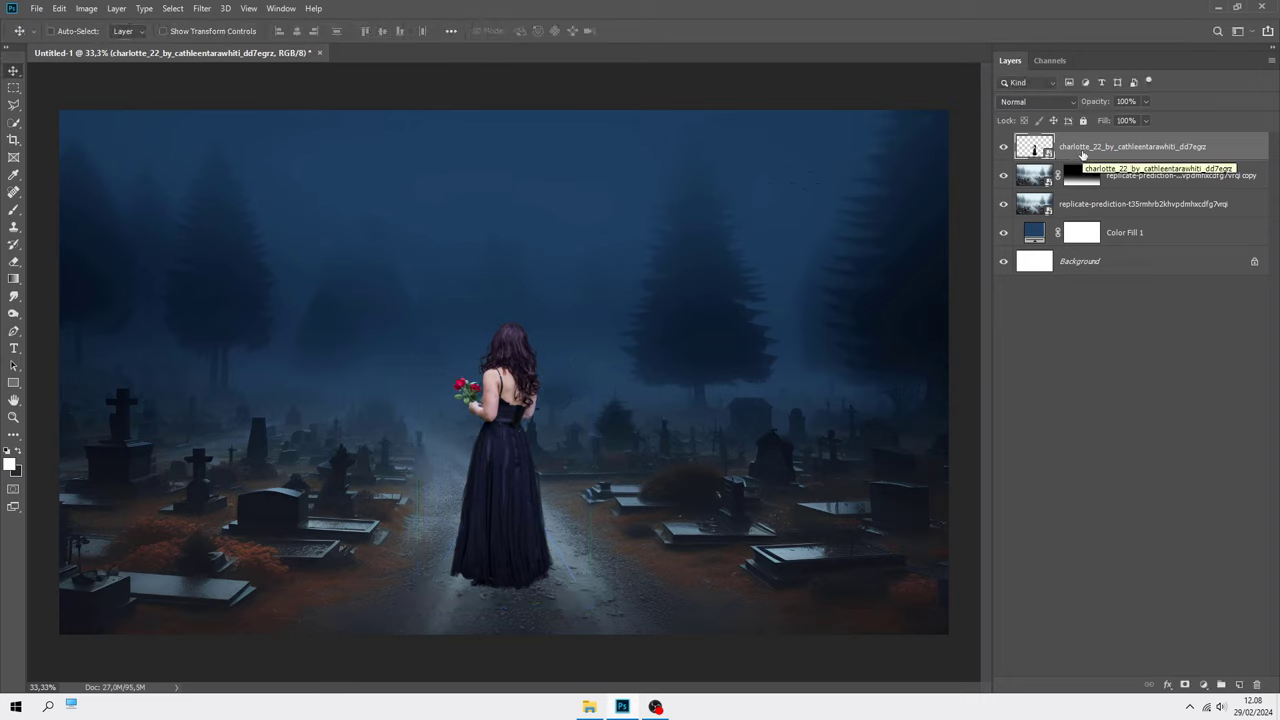
Add a new empty layer above Color Fill 1 and switch to the Brush tool
{"action": "left_click", "coordinate": [1133, 236]}
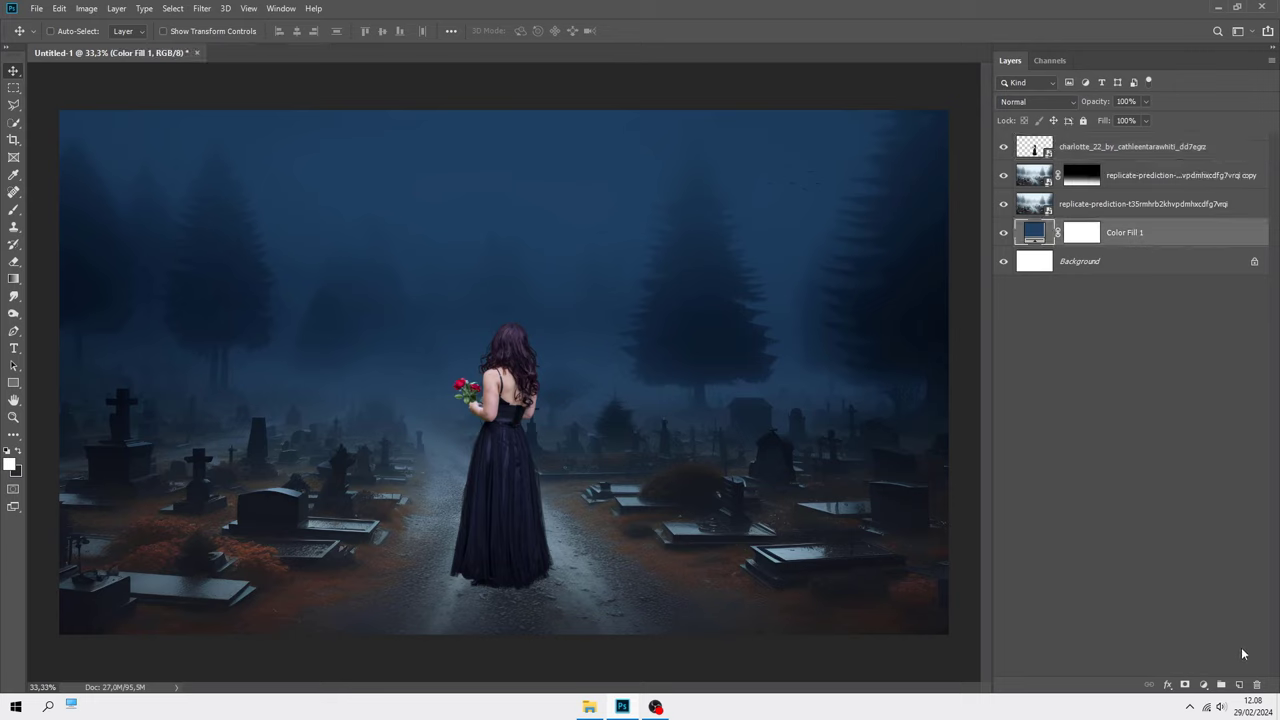
{"action": "left_click", "coordinate": [1239, 685]}
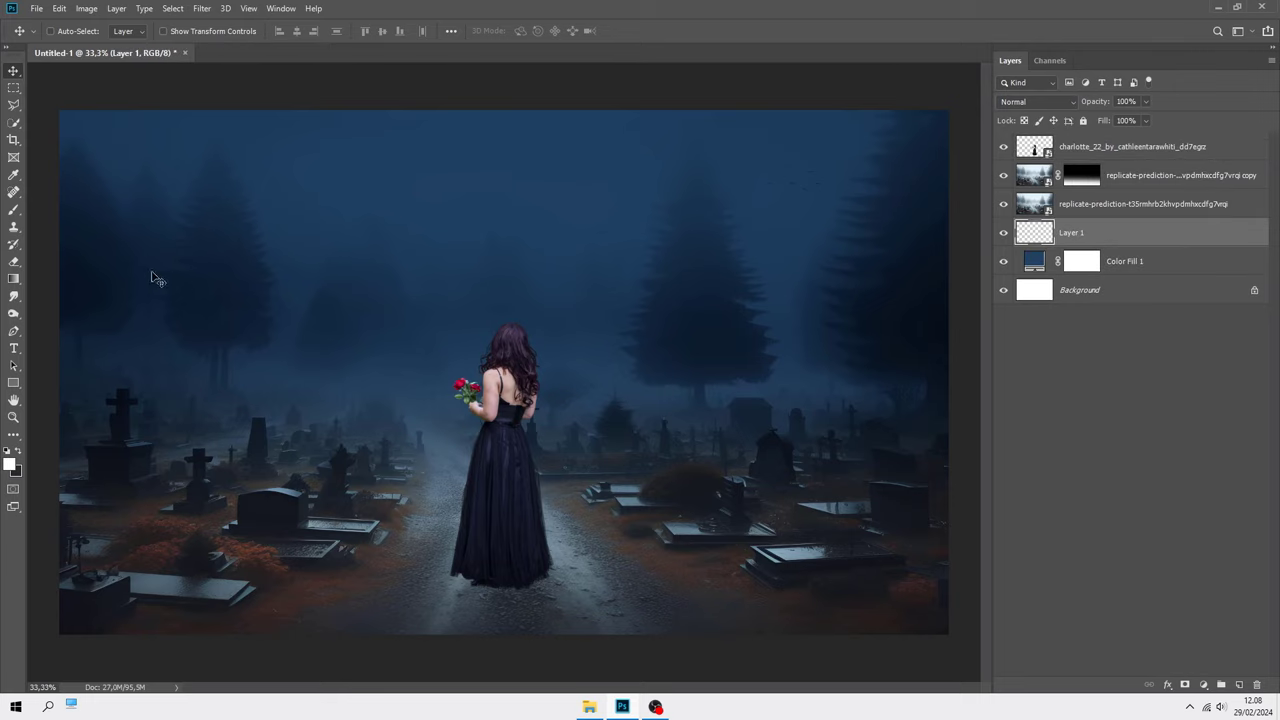
{"action": "right_click", "coordinate": [14, 210]}
{"action": "left_click", "coordinate": [58, 212]}
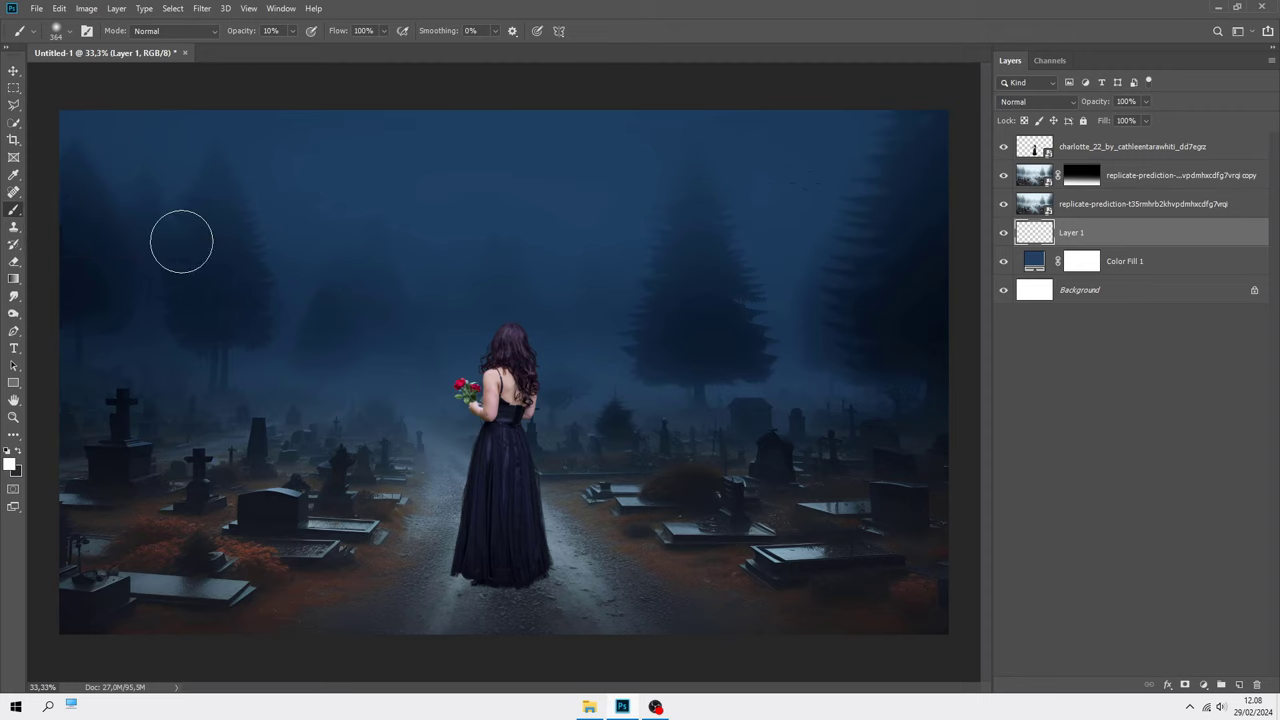
Choose a soft round brush and sample dark blue from the foggy sky as the colour
{"action": "right_click", "coordinate": [181, 241]}
{"action": "scroll", "coordinate": [260, 365], "scroll_direction": "up", "scroll_amount": 2}
{"action": "scroll", "coordinate": [260, 365], "scroll_direction": "up", "scroll_amount": 2}
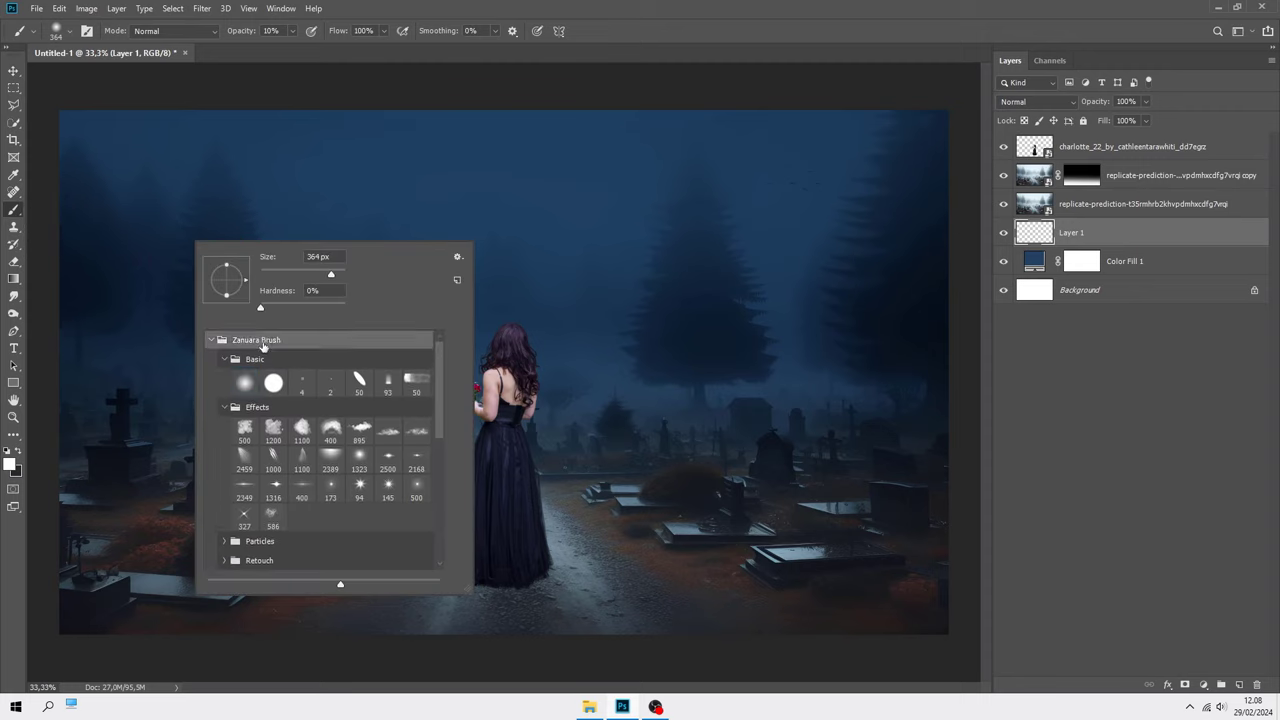
{"action": "left_click", "coordinate": [250, 382]}
{"action": "left_click", "coordinate": [11, 463]}
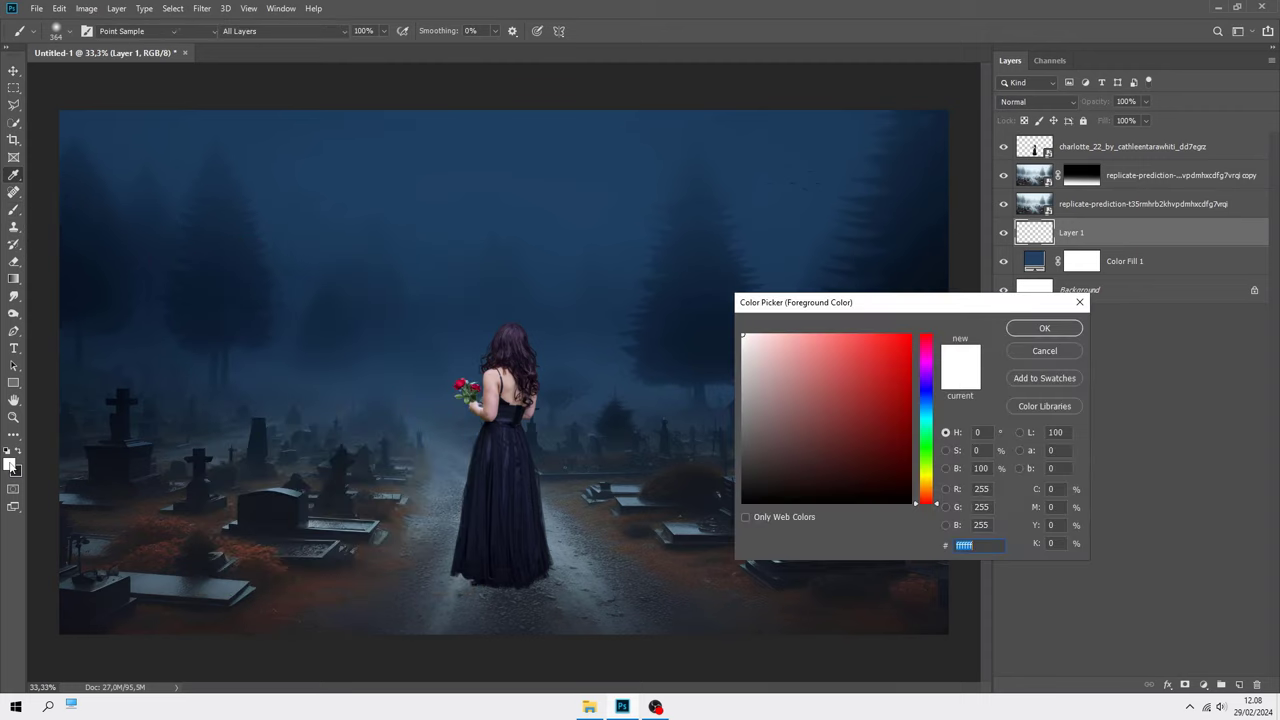
{"action": "left_click", "coordinate": [478, 171]}
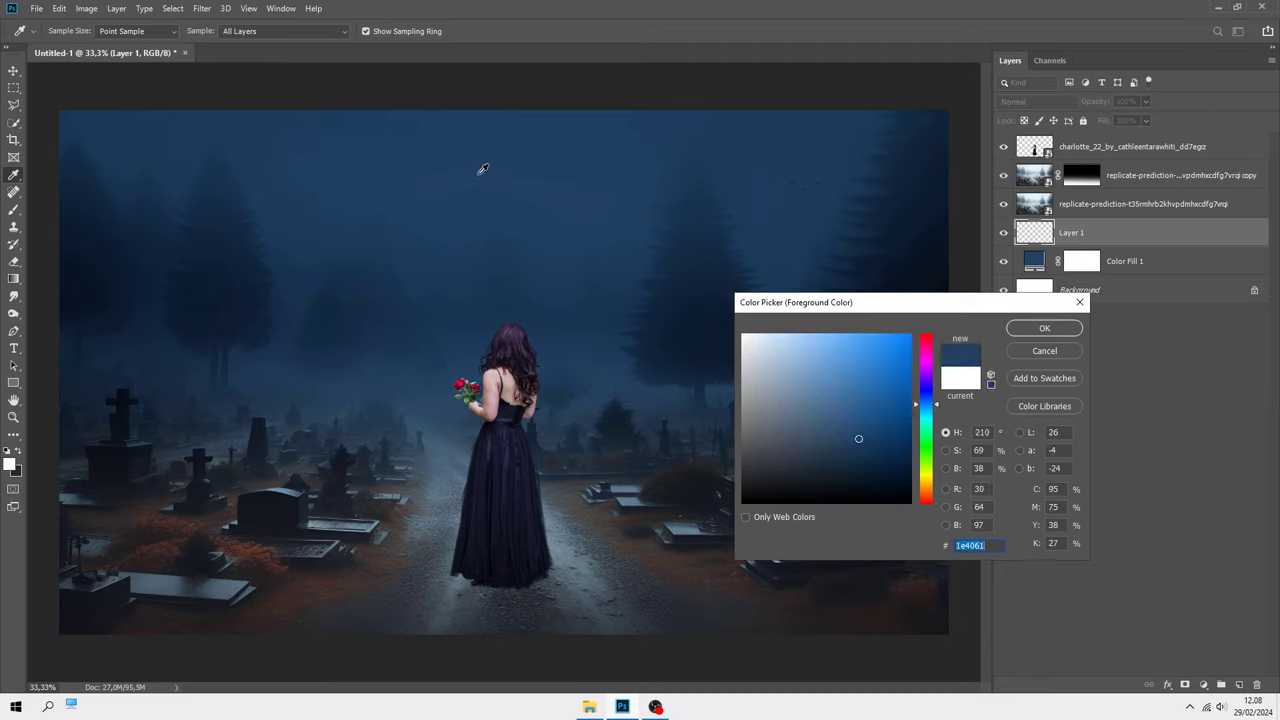
{"action": "left_click", "coordinate": [1042, 329]}
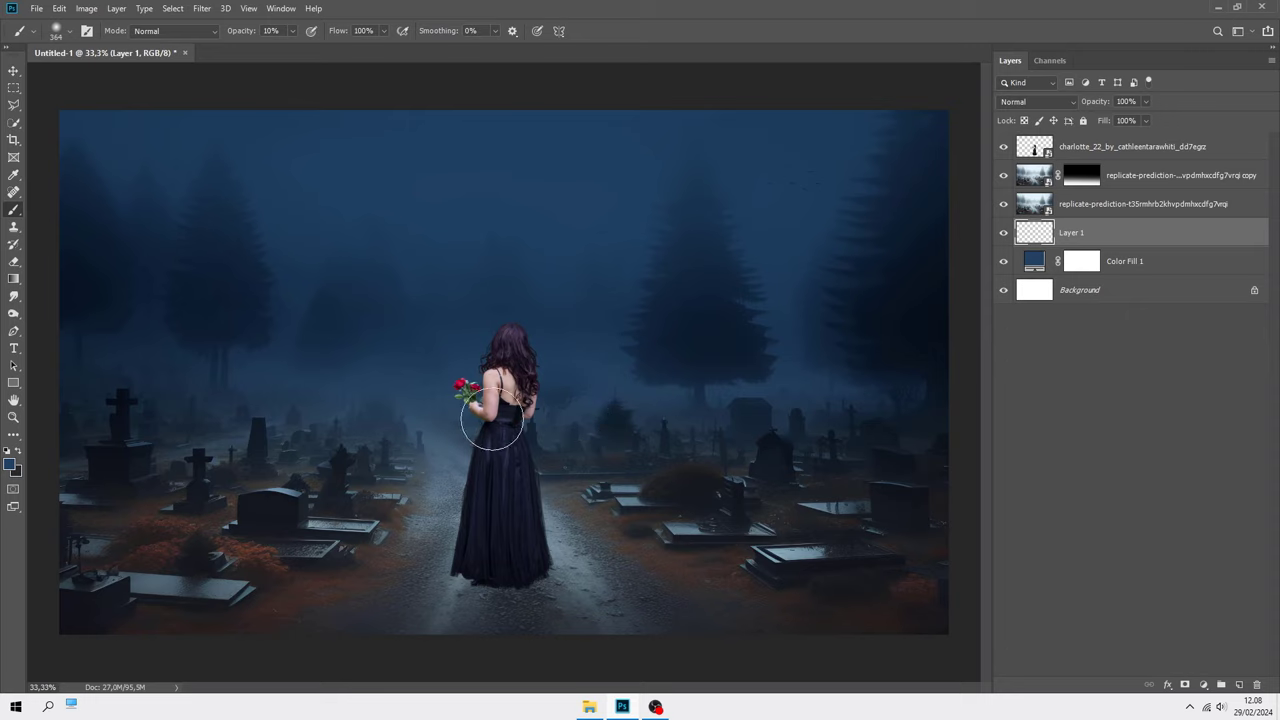
Enlarge the brush at 100% opacity and blend Layer 1 as Linear Dodge (Add)
{"action": "key", "text": "bracketright"}
{"action": "key", "text": "bracketright"}
{"action": "key", "text": "bracketright"}
{"action": "key", "text": "bracketright"}
{"action": "key", "text": "bracketright"}
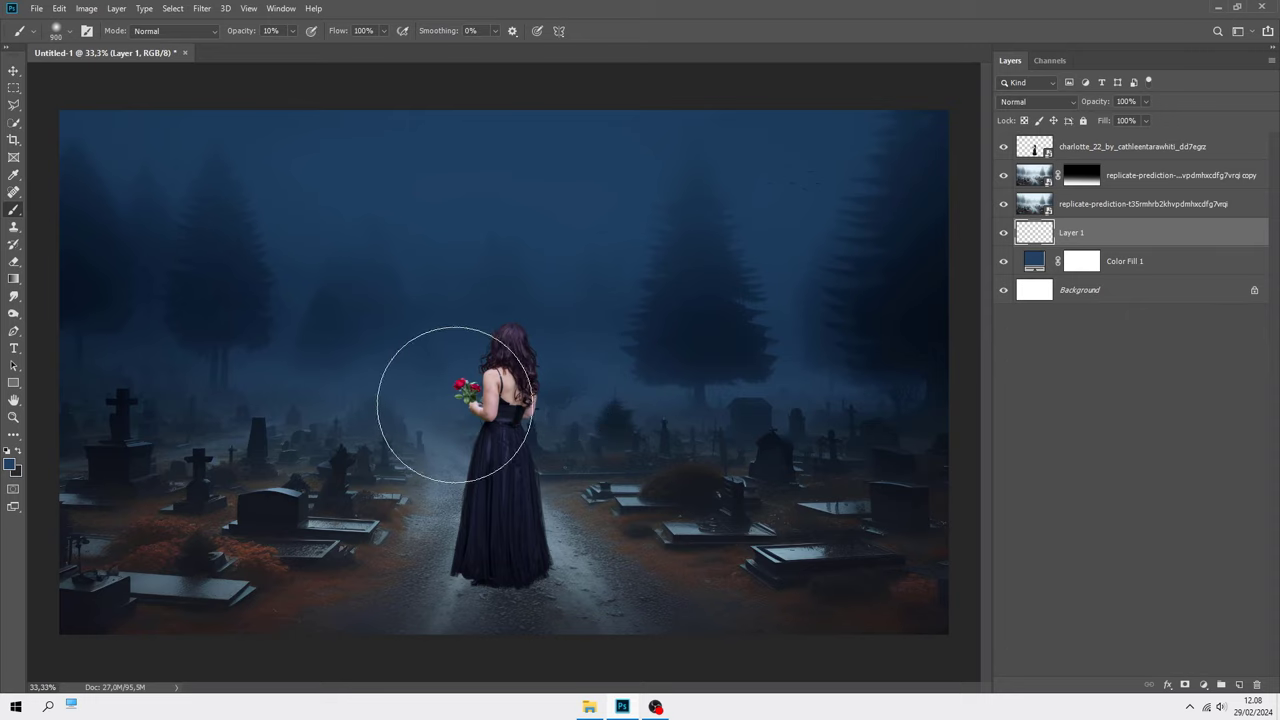
{"action": "left_click", "coordinate": [292, 31]}
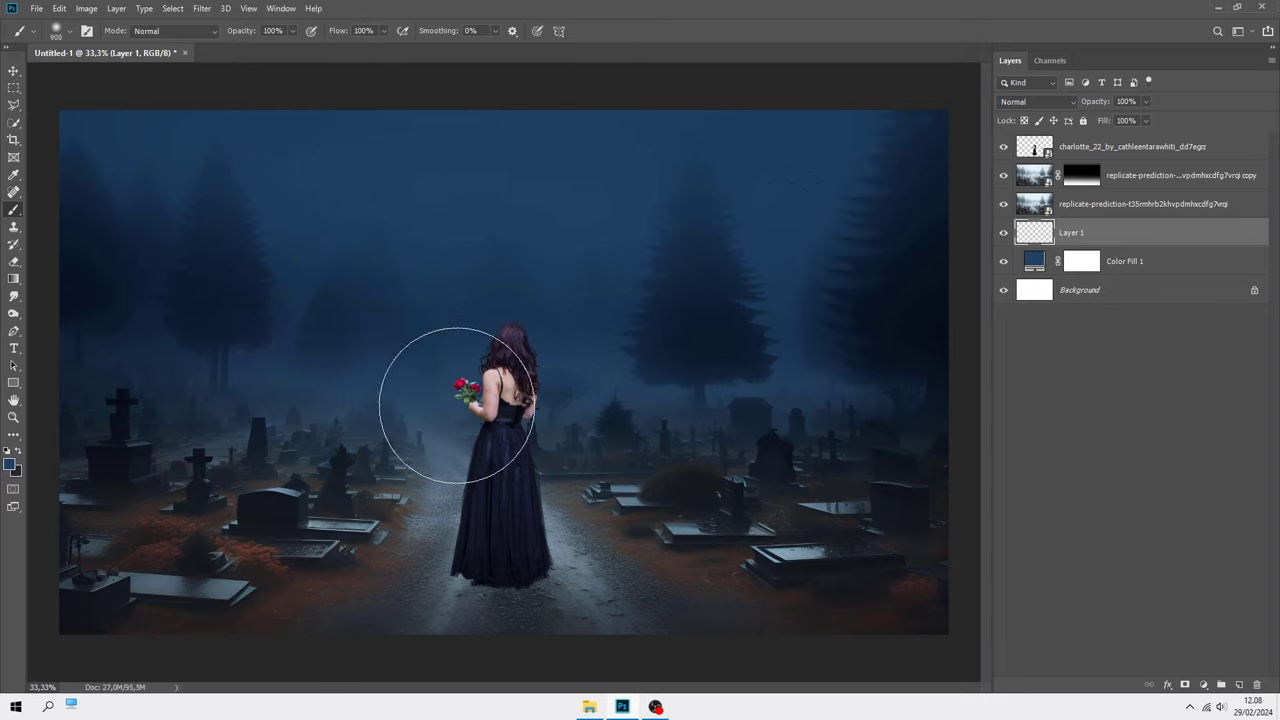
{"action": "left_click", "coordinate": [1027, 103]}
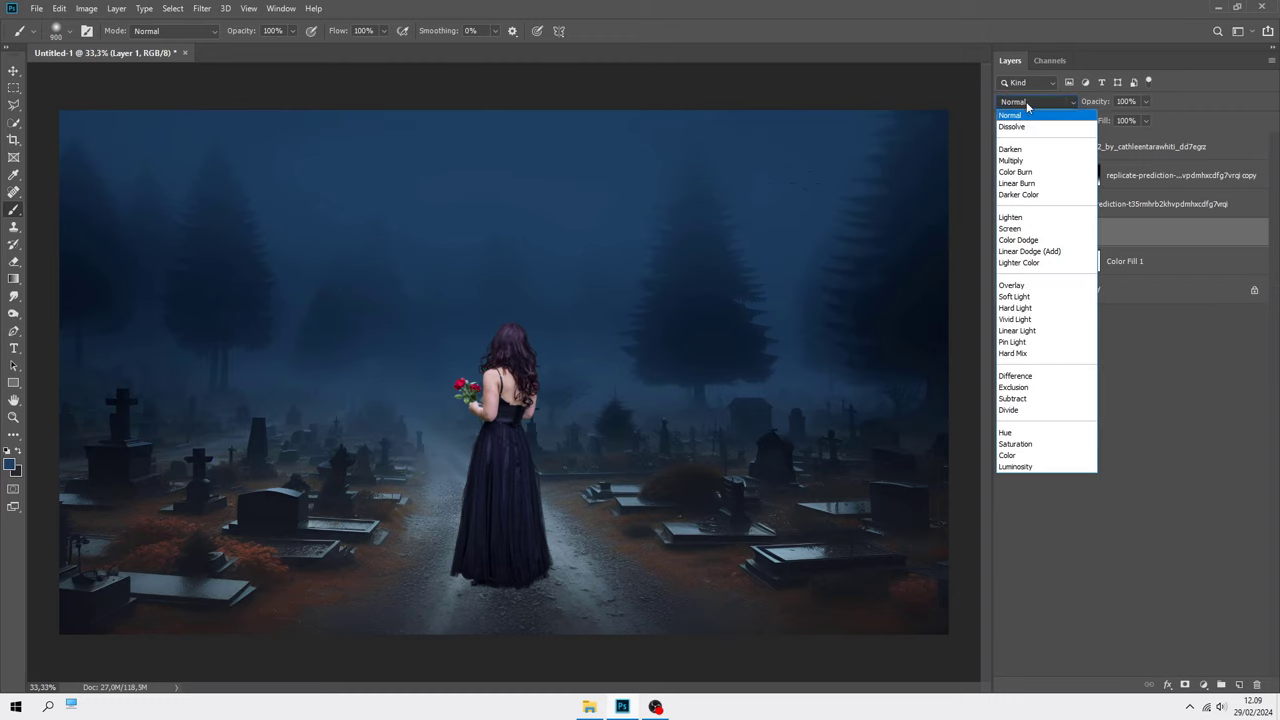
{"action": "left_click", "coordinate": [1035, 253]}
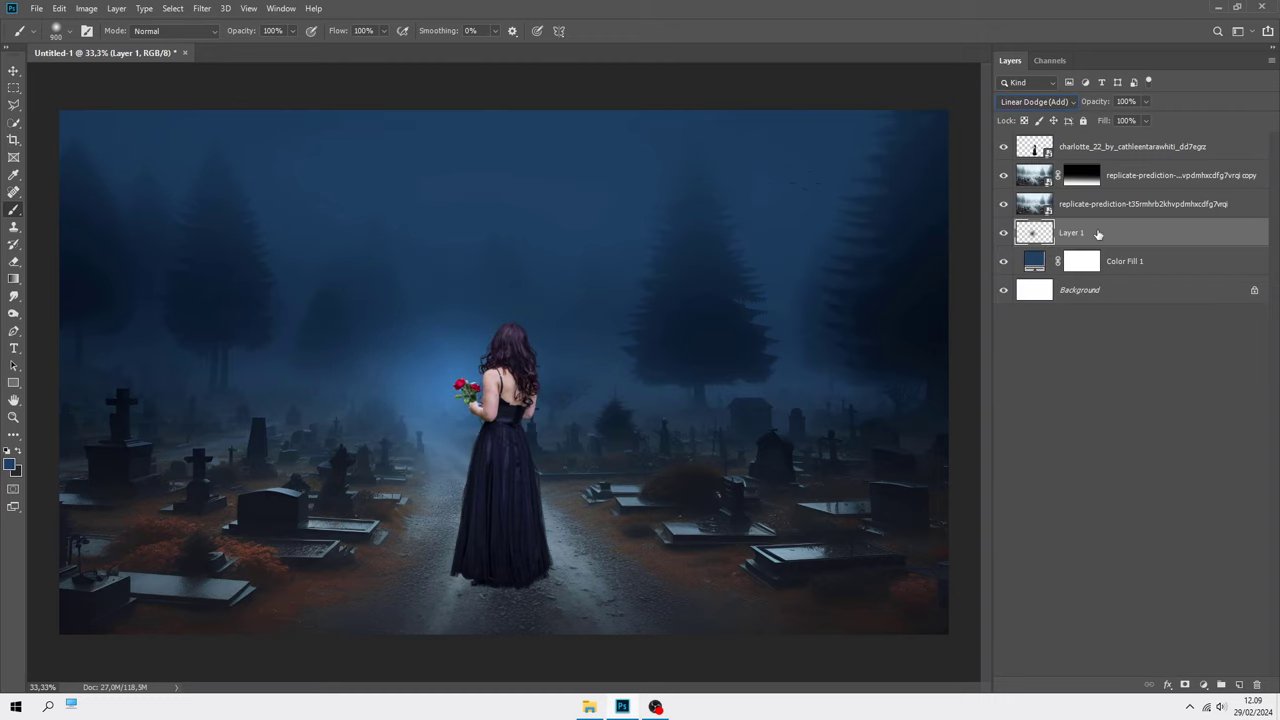
Free-transform Layer 1's glow wider and taller across the graveyard
{"action": "key", "text": "ctrl+t"}
{"action": "left_click_drag", "start_coordinate": [611, 394], "coordinate": [899, 394]}
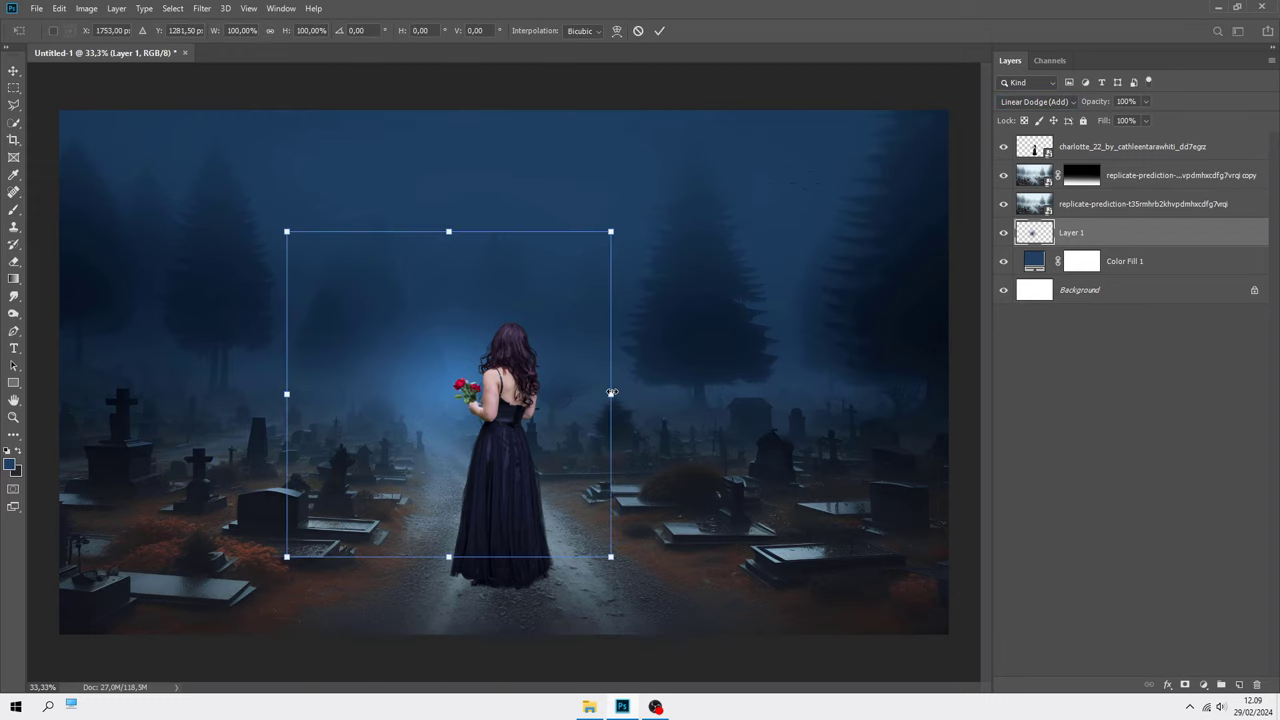
{"action": "scroll", "coordinate": [803, 416], "scroll_direction": "down", "scroll_amount": 5}
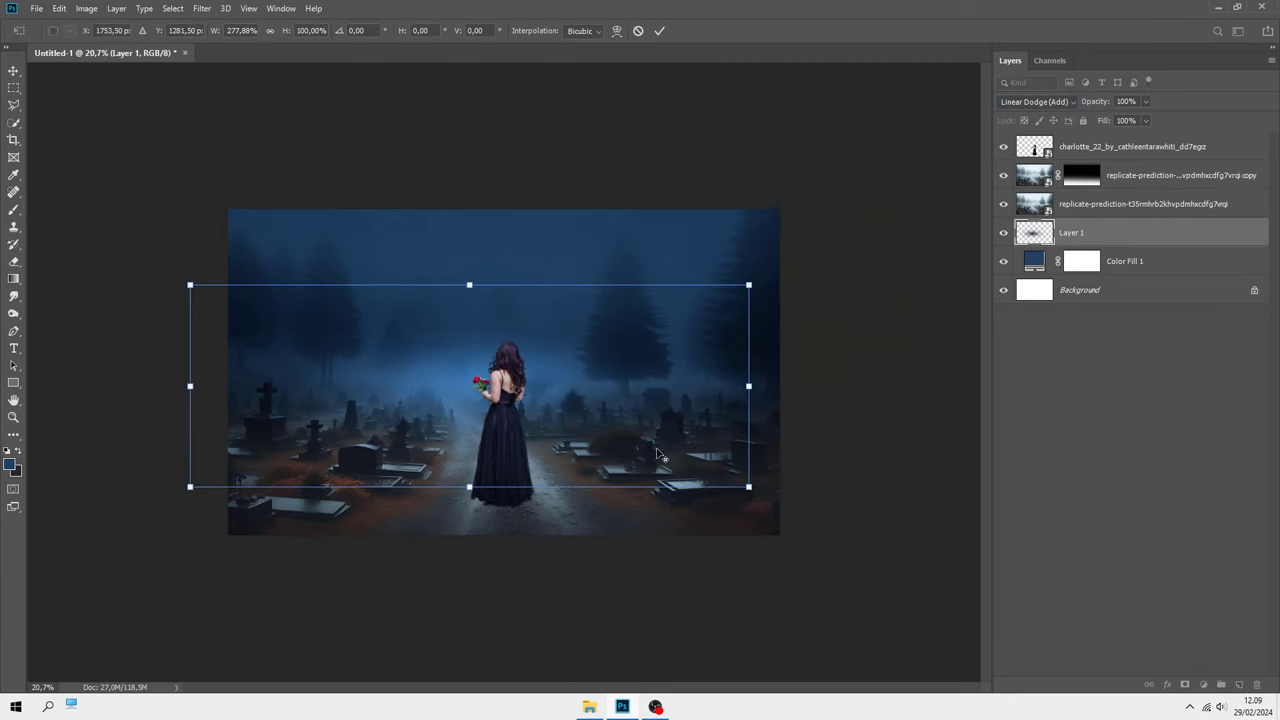
{"action": "mouse_move", "coordinate": [751, 386]}
{"action": "left_mouse_down"}
{"action": "mouse_move", "coordinate": [835, 383]}
{"action": "mouse_move", "coordinate": [819, 383]}
{"action": "left_mouse_up"}
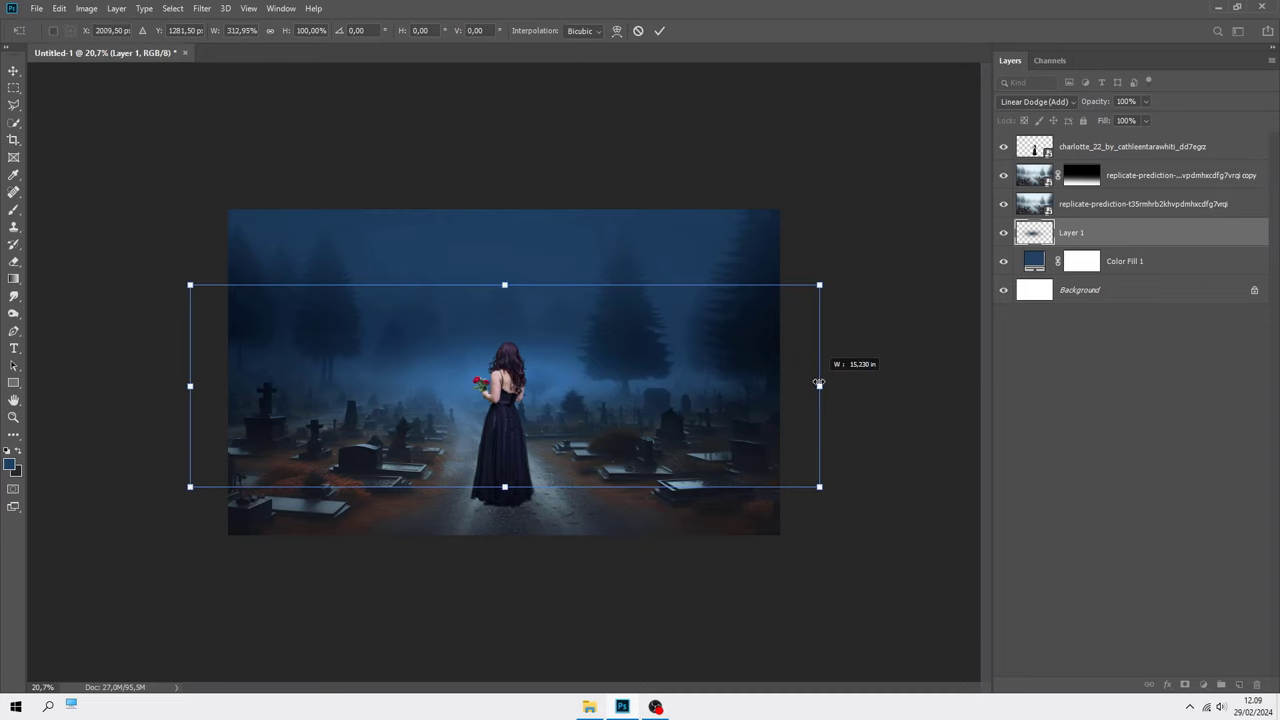
{"action": "left_click_drag", "start_coordinate": [505, 285], "coordinate": [505, 231]}
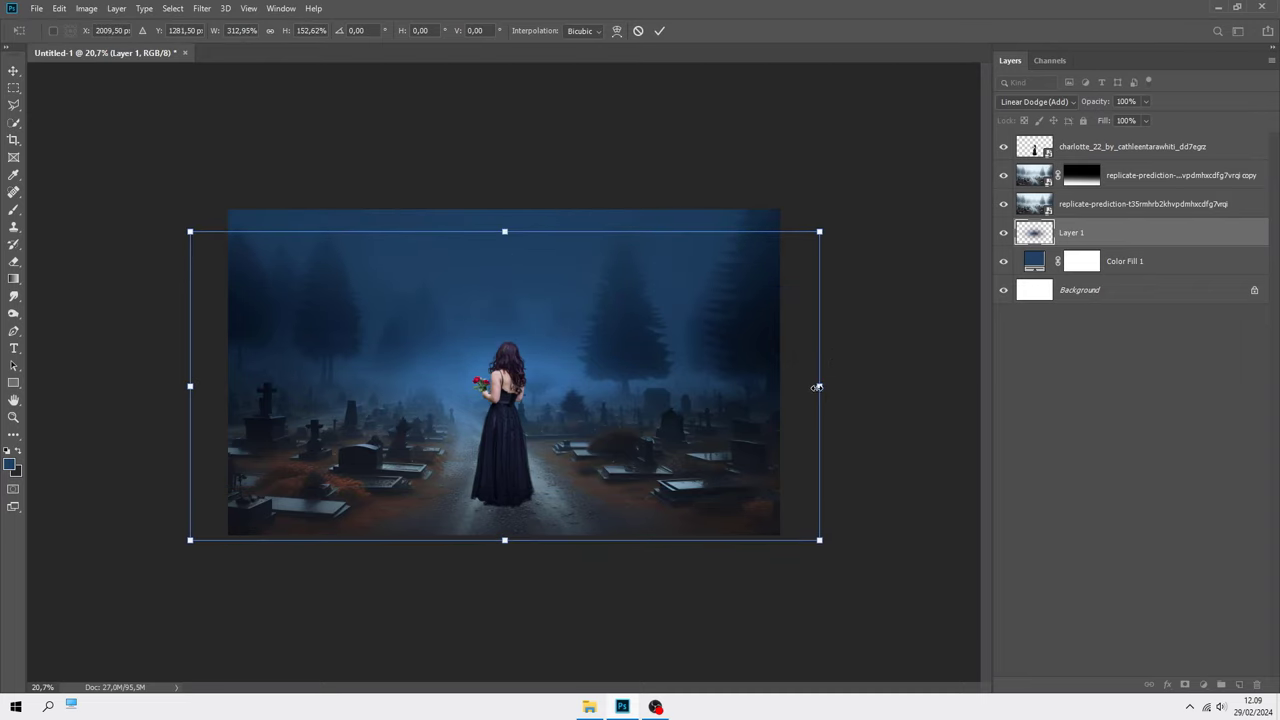
{"action": "left_click_drag", "start_coordinate": [819, 385], "coordinate": [908, 385]}
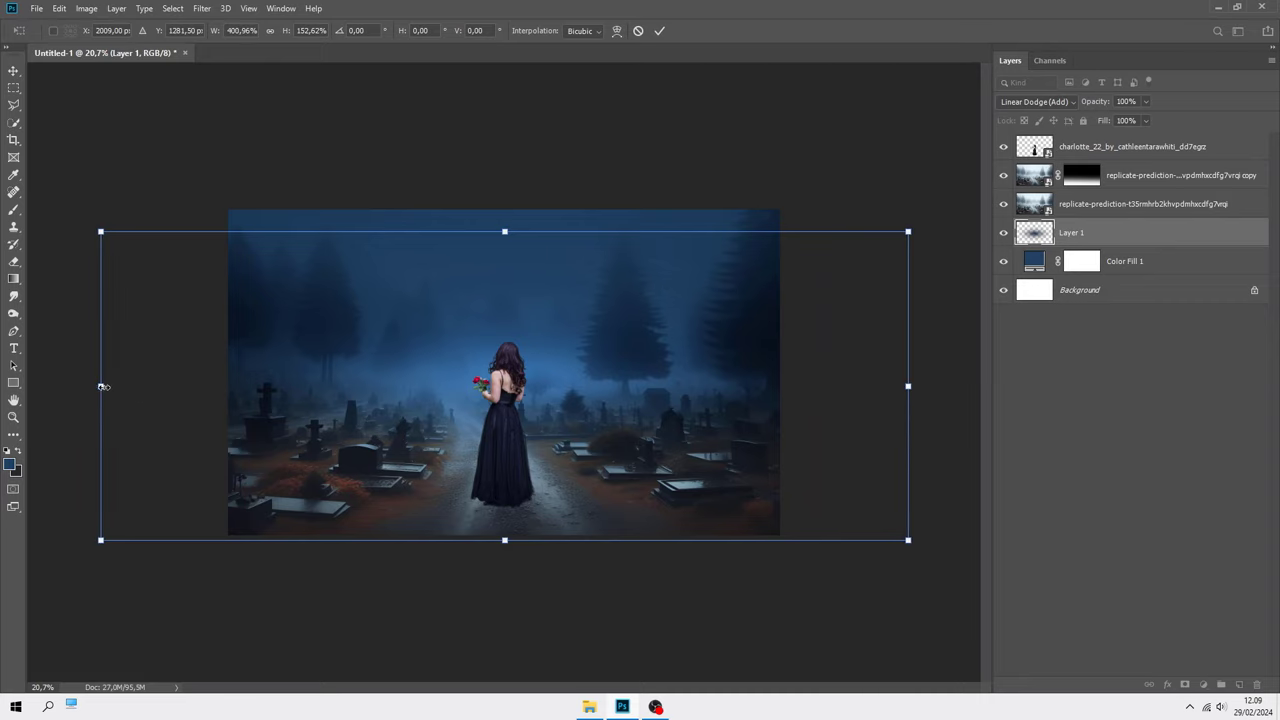
{"action": "mouse_move", "coordinate": [102, 386]}
{"action": "left_mouse_down"}
{"action": "mouse_move", "coordinate": [42, 384]}
{"action": "mouse_move", "coordinate": [73, 382]}
{"action": "left_mouse_up"}
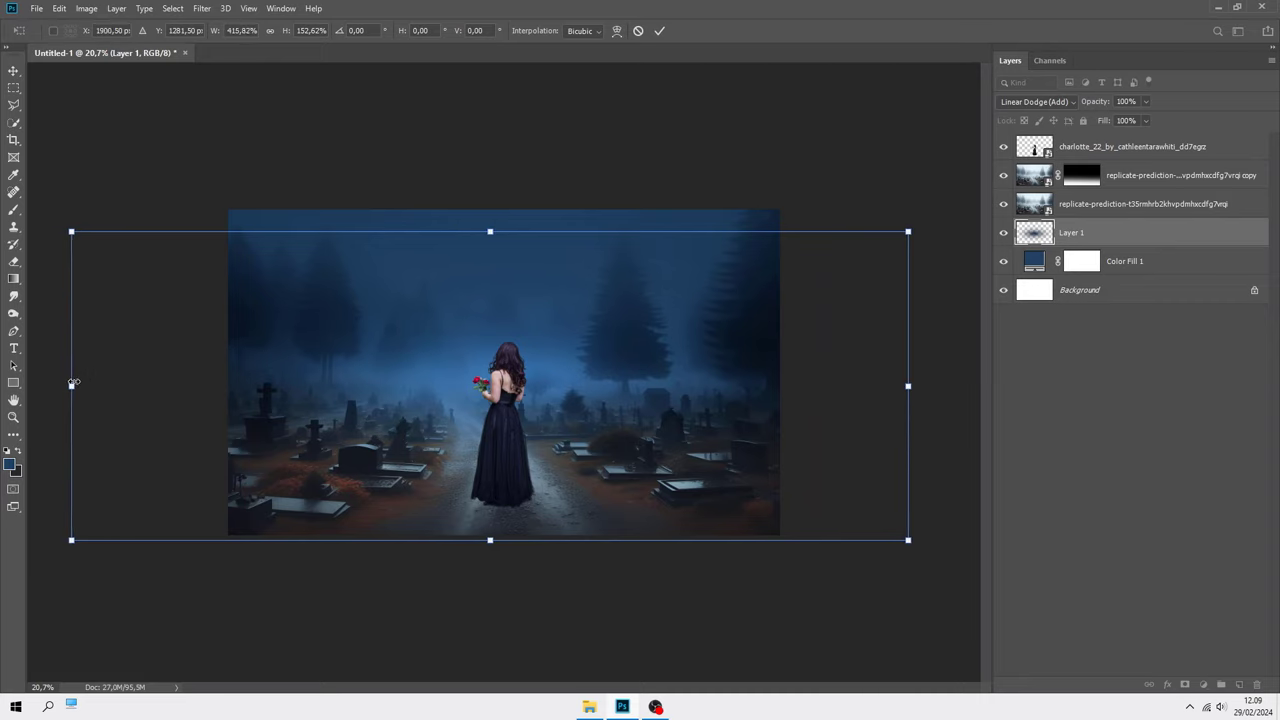
{"action": "left_click", "coordinate": [659, 31]}
Refit the view and set Layer 1's blend mode to Color Dodge
{"action": "key", "text": "b"}
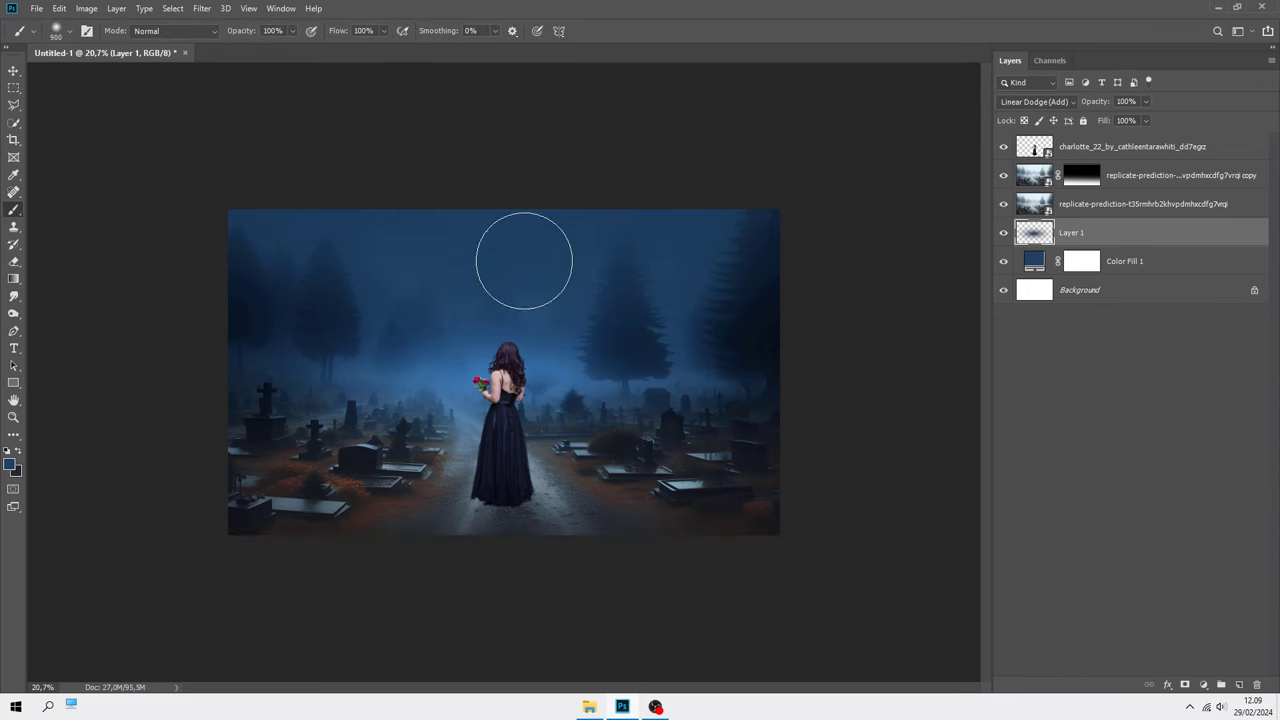
{"action": "key", "text": "ctrl+0"}
{"action": "key", "text": "ctrl+plus"}
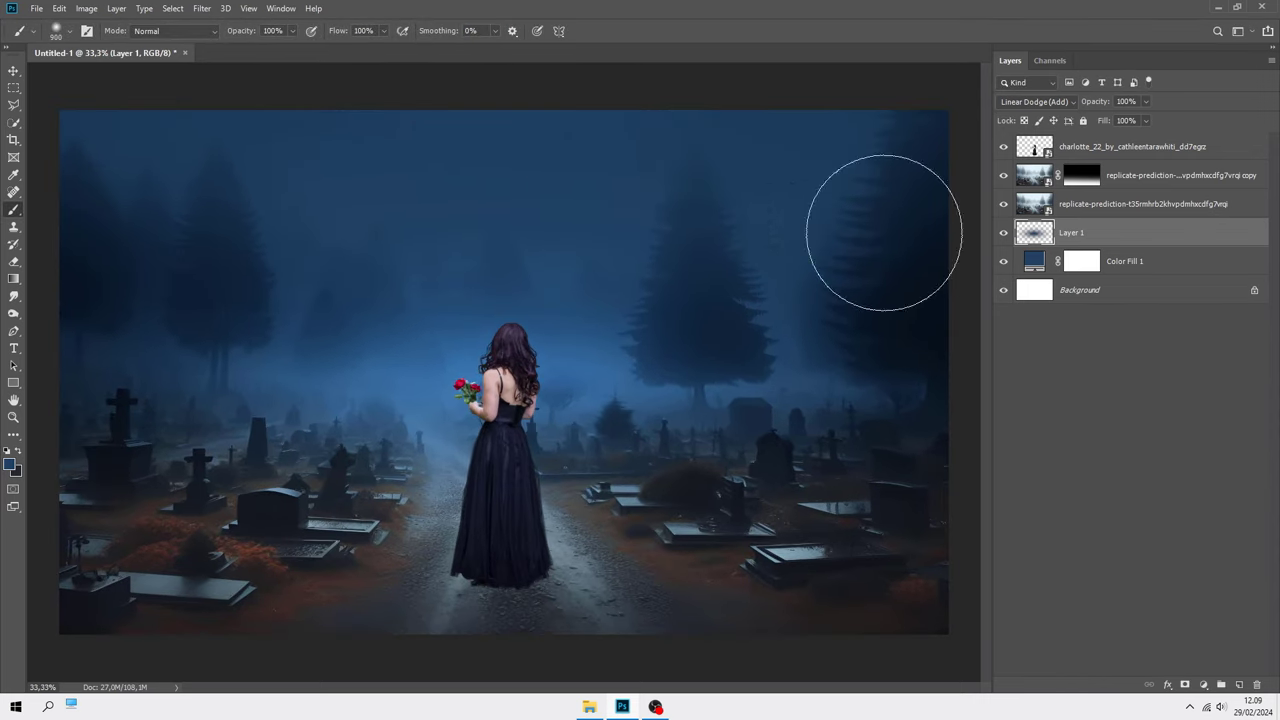
{"action": "key", "text": "v"}
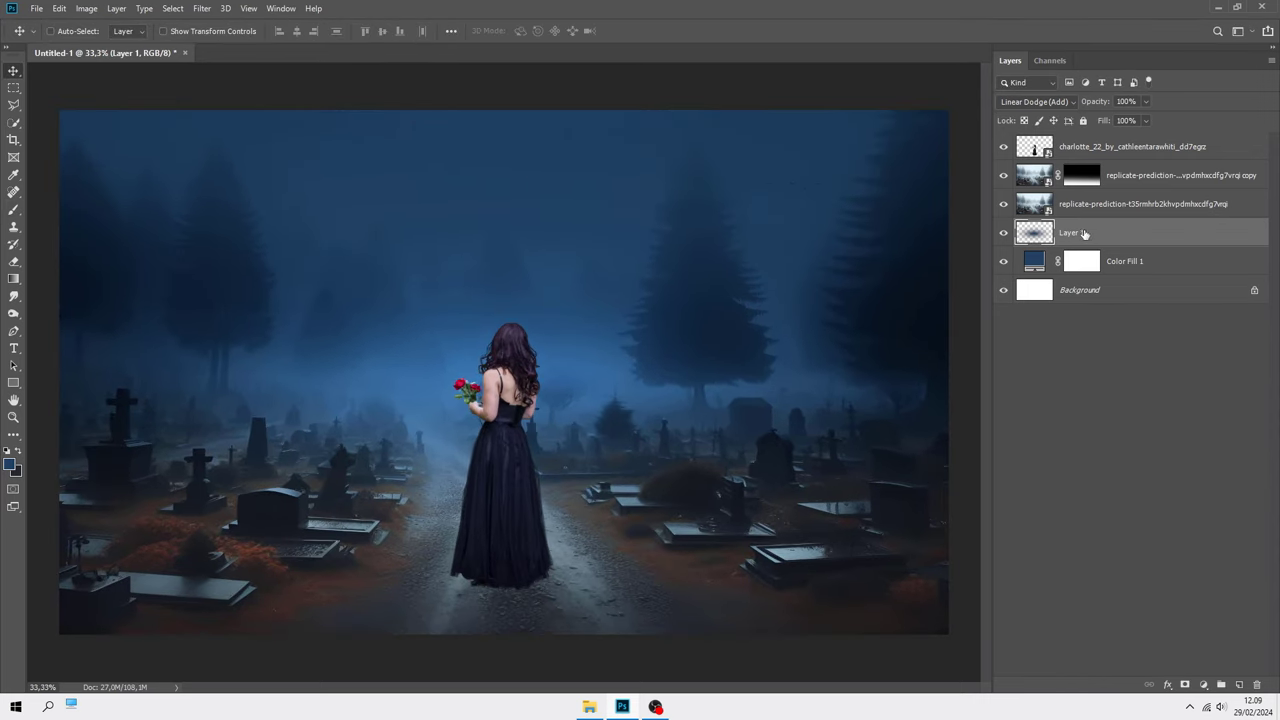
{"action": "left_click", "coordinate": [1020, 102]}
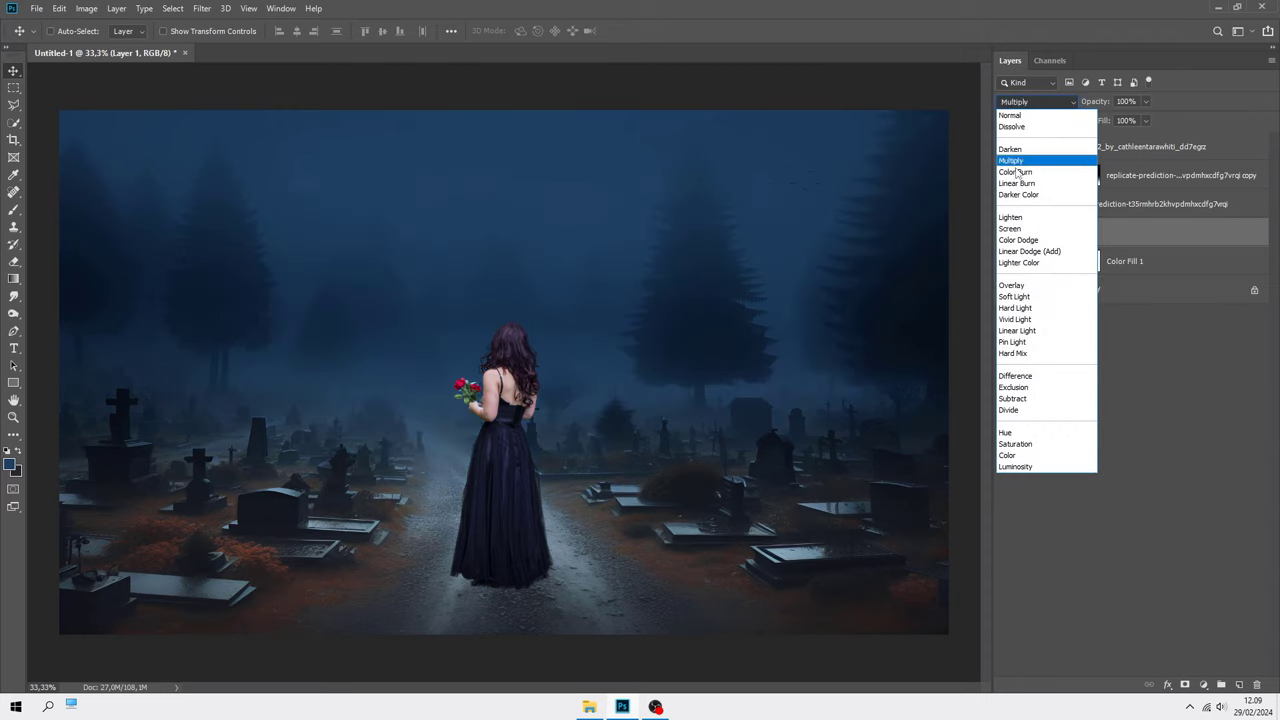
{"action": "left_click", "coordinate": [1017, 241]}
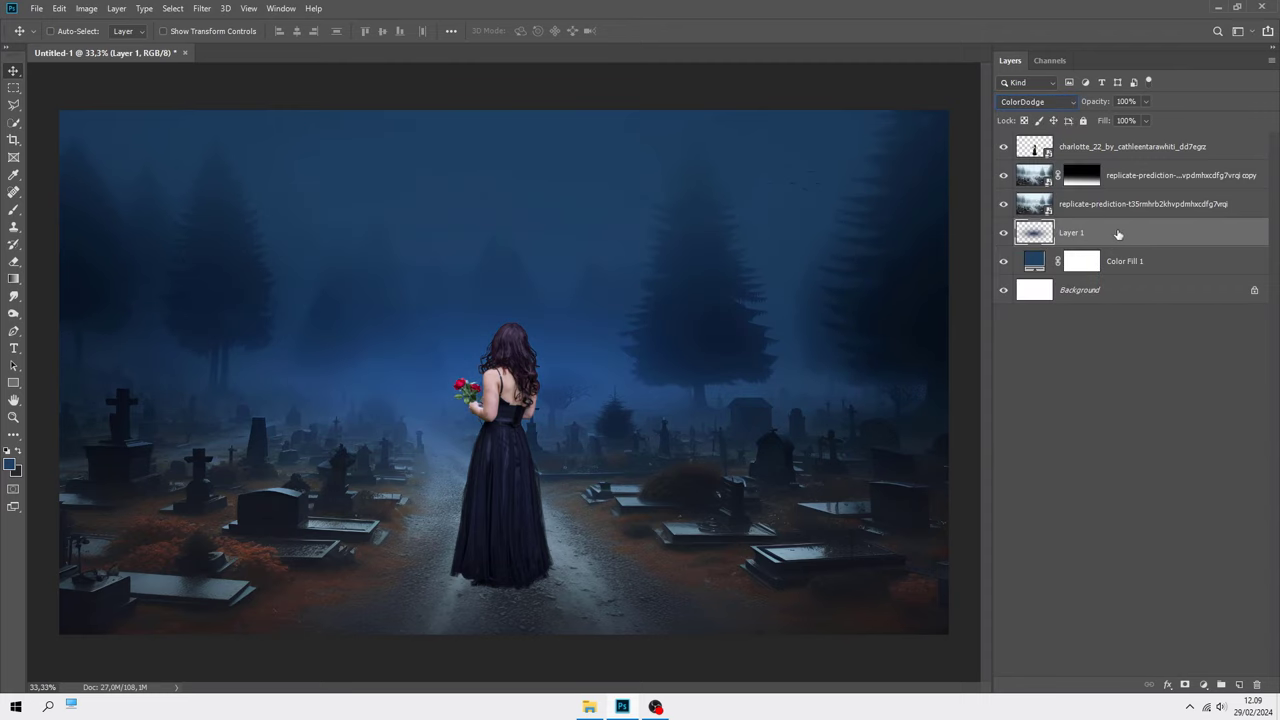
Add Layer 2 above the cemetery photo with a blue brush dab near the woman, blended Linear Dodge (Add)
{"action": "left_click", "coordinate": [1137, 205]}
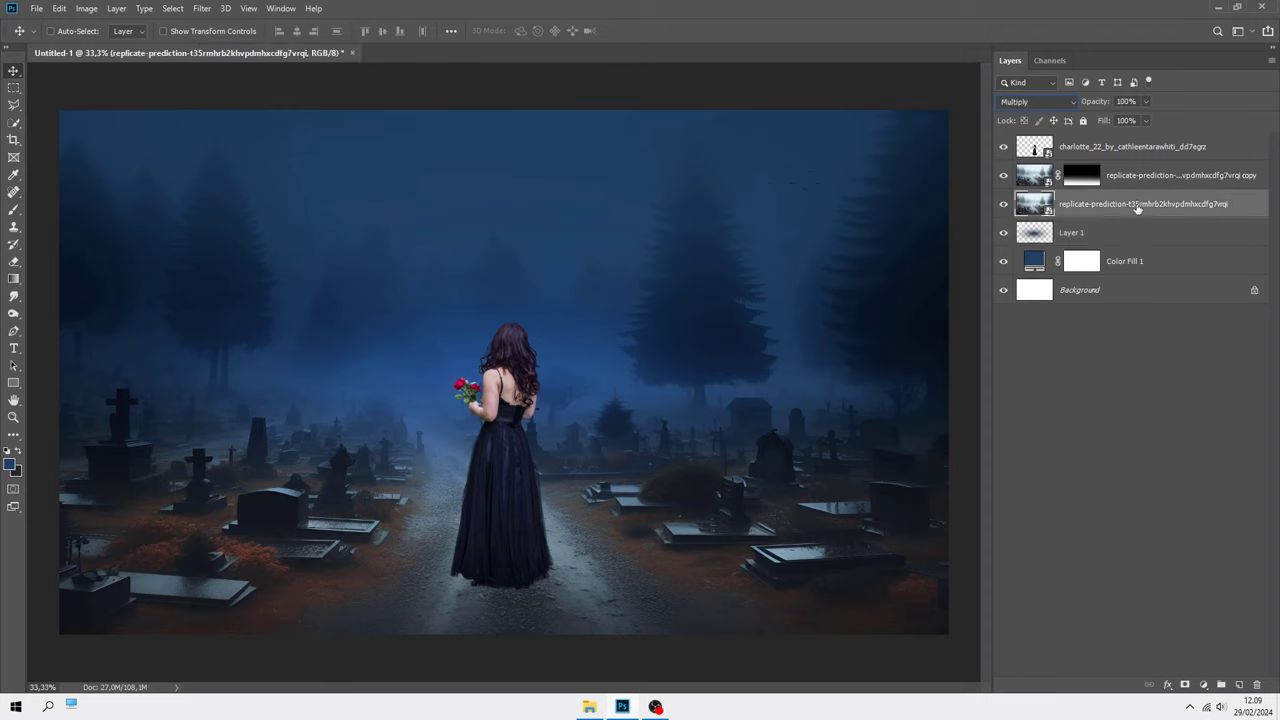
{"action": "left_click", "coordinate": [1239, 684]}
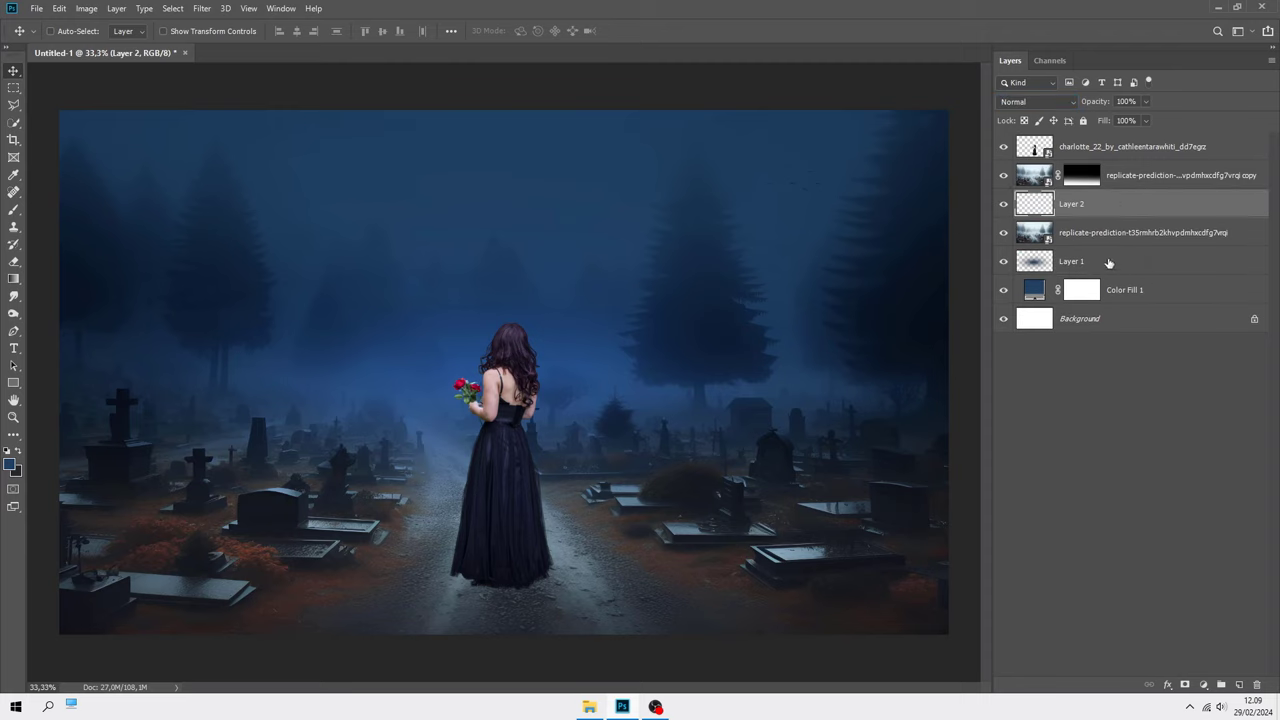
{"action": "right_click", "coordinate": [14, 210]}
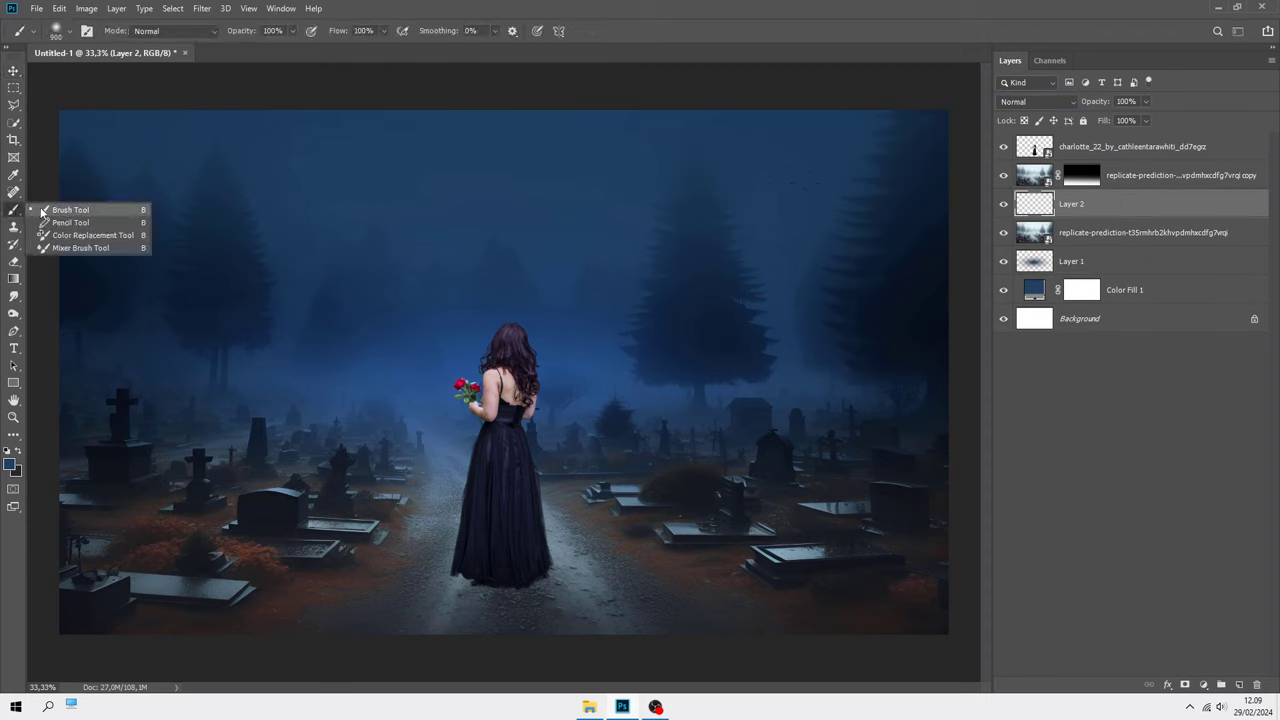
{"action": "left_click", "coordinate": [80, 211]}
{"action": "left_click", "coordinate": [450, 404]}
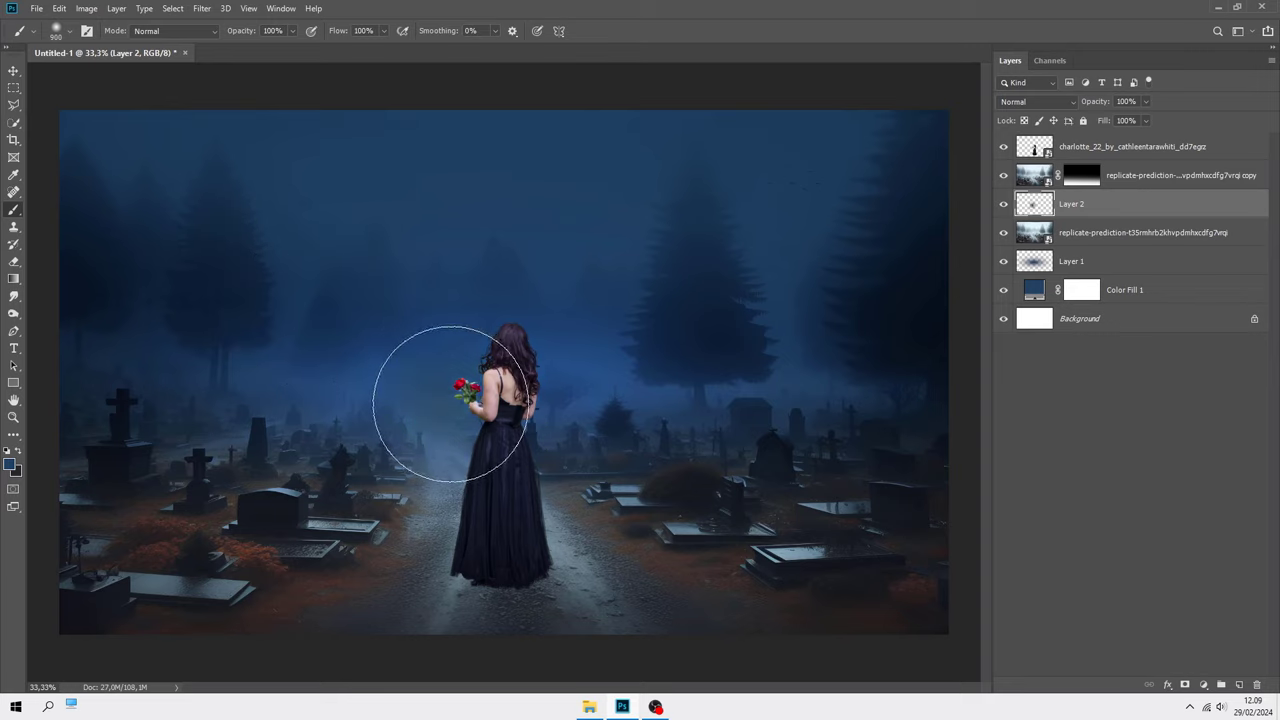
{"action": "left_click", "coordinate": [1013, 104]}
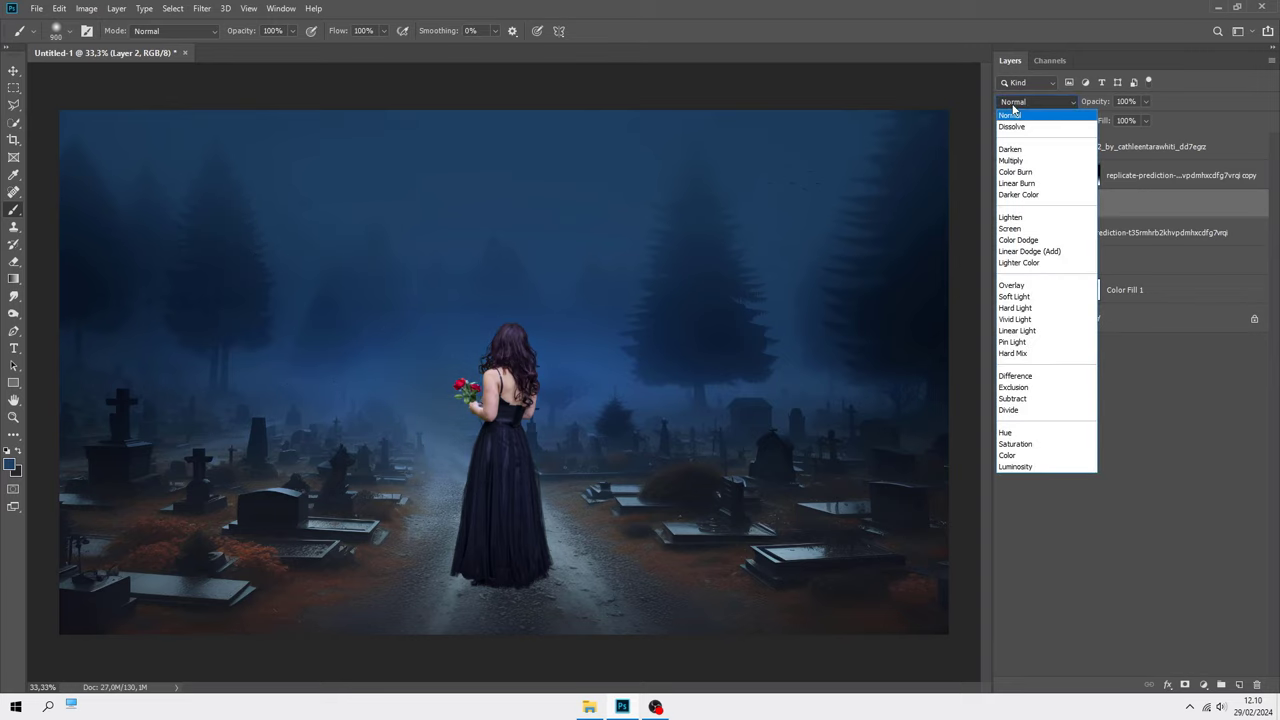
{"action": "left_click", "coordinate": [1039, 254]}
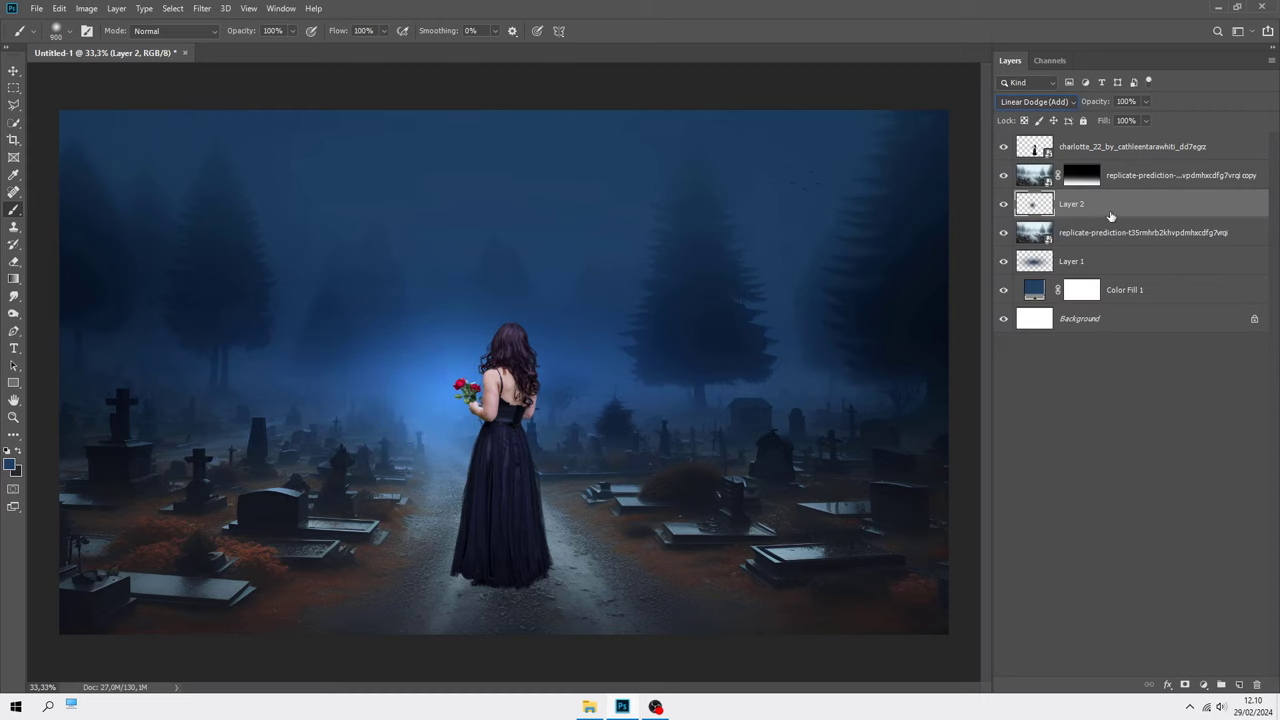
{"action": "key", "text": "ctrl+t"}
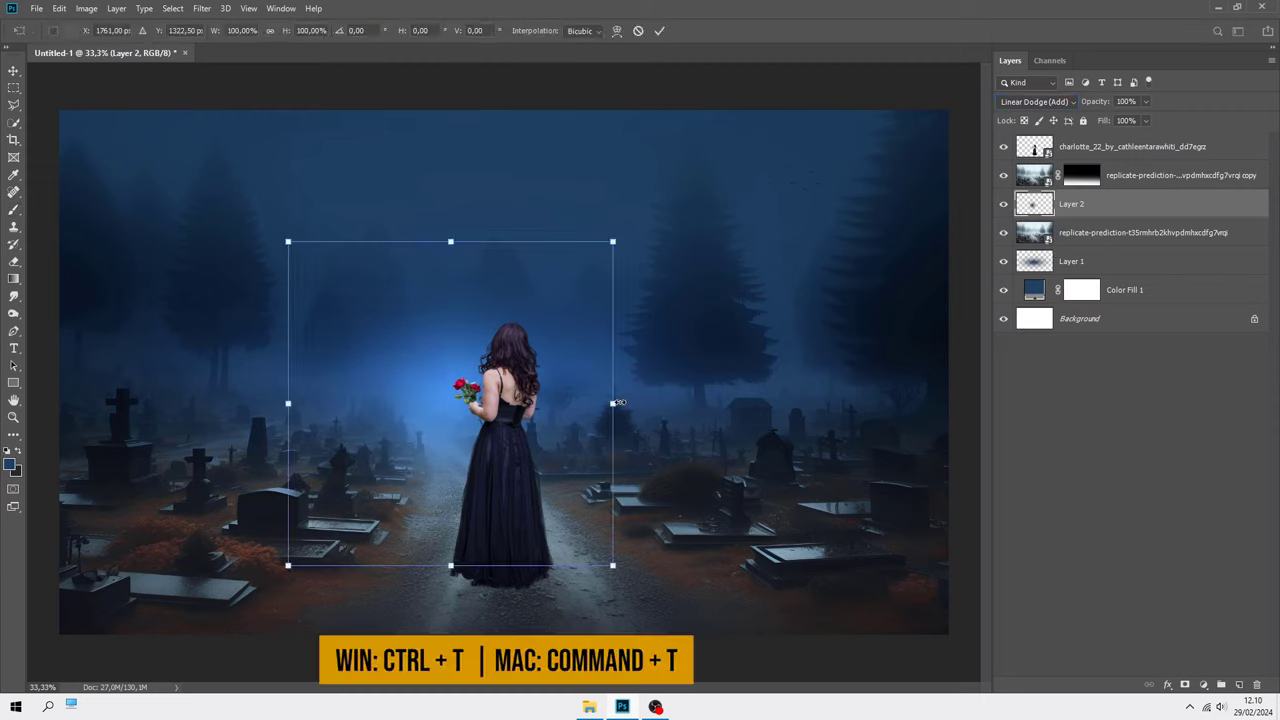
Stretch Layer 2's glow into a wide, flattened band behind the woman
{"action": "left_click_drag", "start_coordinate": [613, 404], "coordinate": [925, 404]}
{"action": "key", "text": "ctrl+minus"}
{"action": "scroll", "coordinate": [575, 392], "scroll_direction": "down", "scroll_amount": 1}
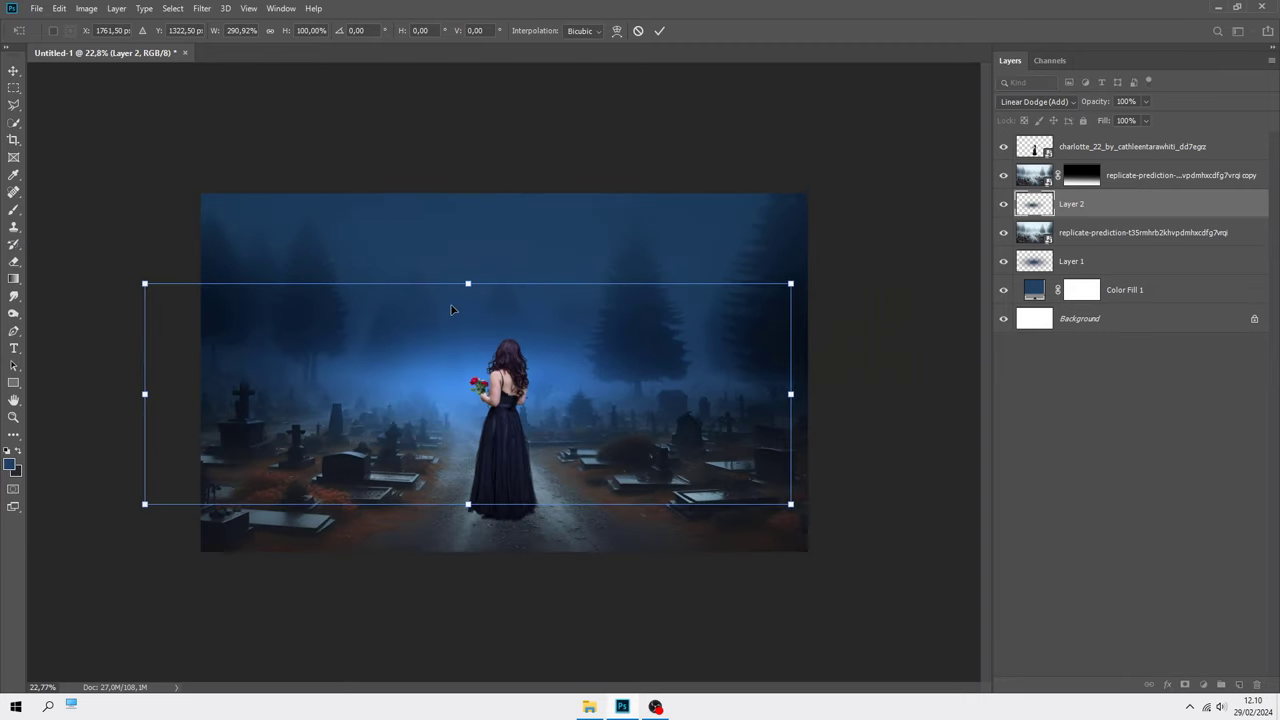
{"action": "left_click_drag", "start_coordinate": [467, 283], "coordinate": [467, 343]}
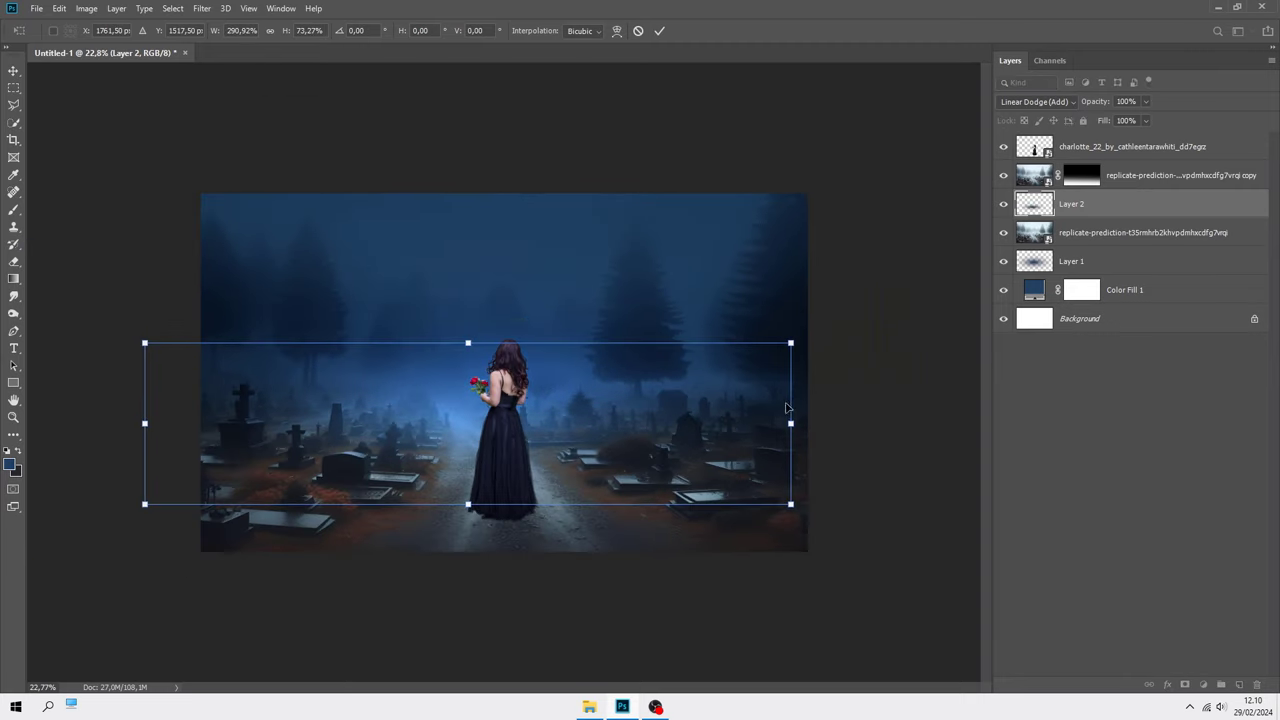
{"action": "left_click_drag", "start_coordinate": [791, 423], "coordinate": [848, 424]}
{"action": "left_click_drag", "start_coordinate": [703, 411], "coordinate": [746, 407]}
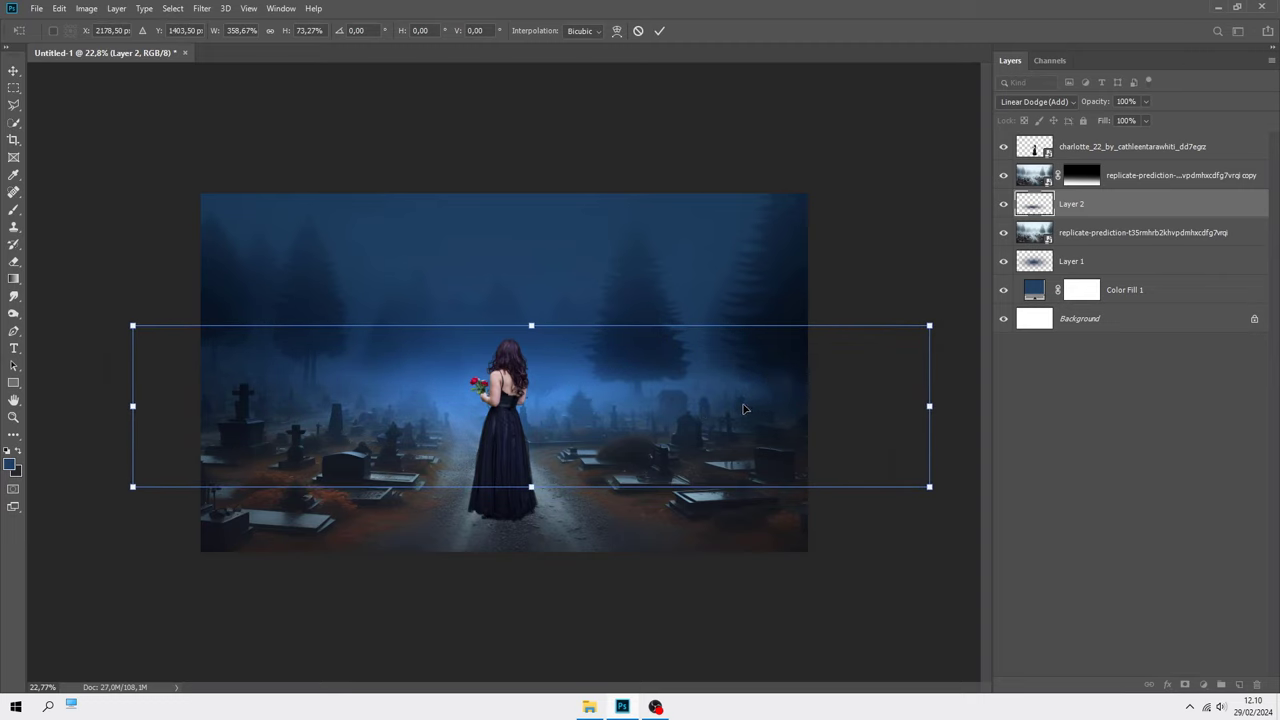
{"action": "left_click_drag", "start_coordinate": [130, 406], "coordinate": [88, 406]}
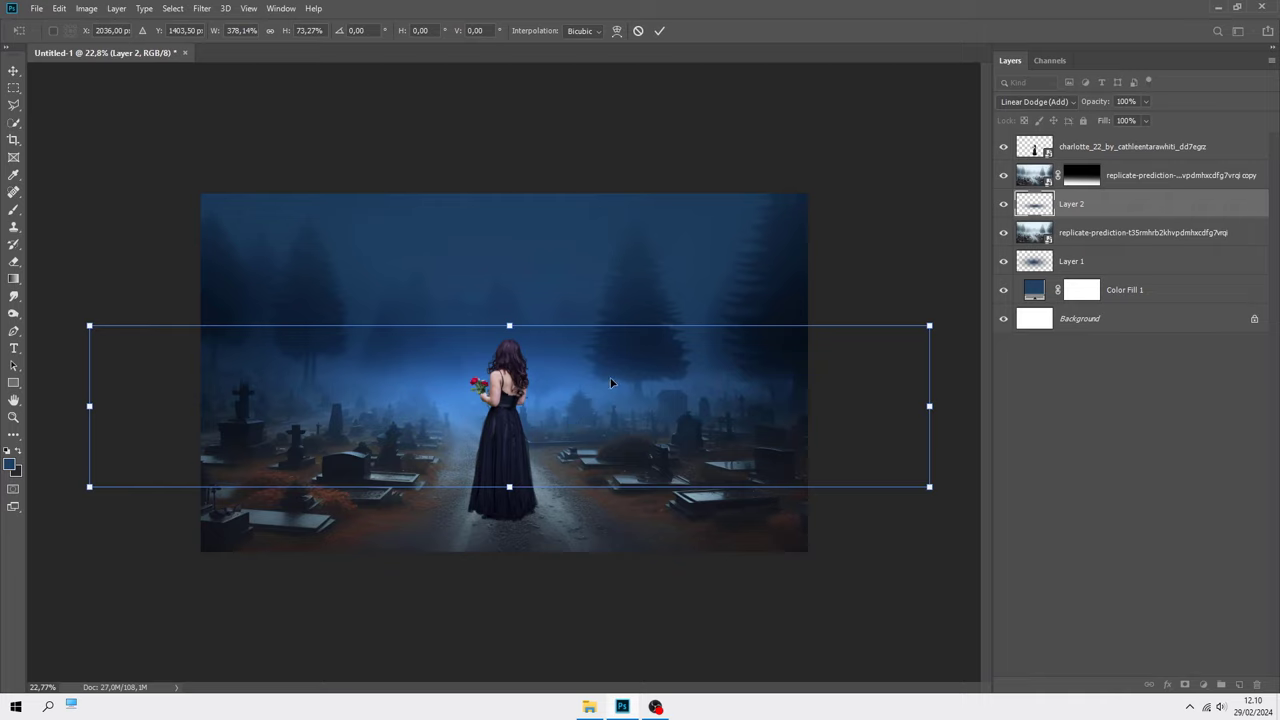
Lower Layer 2's fill to 70% and apply the transform
{"action": "left_click", "coordinate": [1145, 120]}
{"action": "left_click_drag", "start_coordinate": [1142, 136], "coordinate": [1138, 137]}
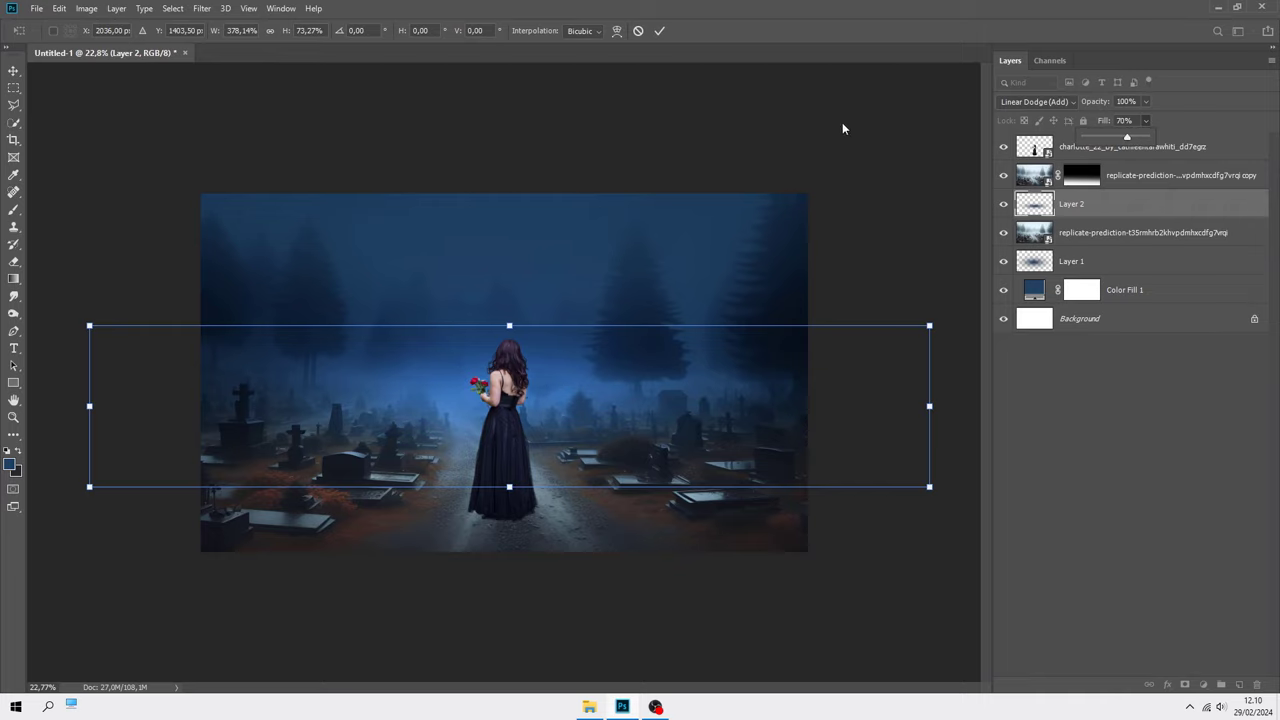
{"action": "left_click", "coordinate": [661, 32]}
{"action": "key", "text": "b"}
{"action": "scroll", "coordinate": [505, 325], "scroll_direction": "up", "scroll_amount": 2}
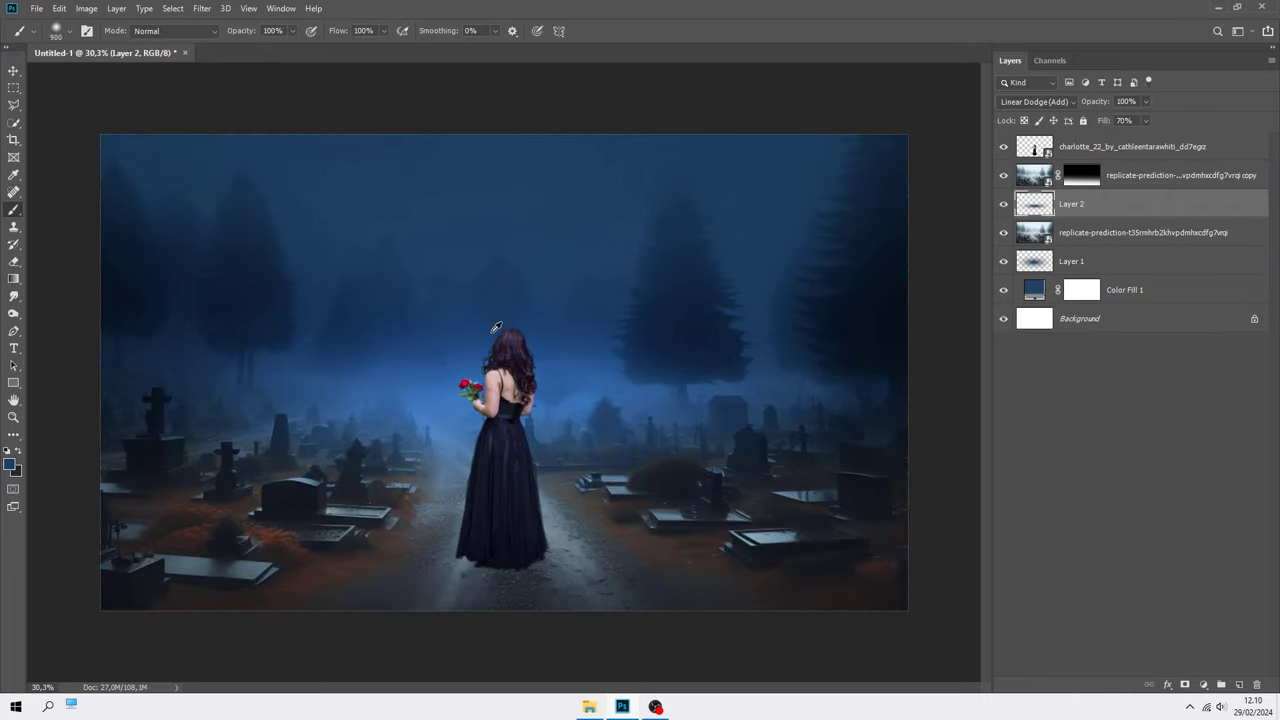
Softly erase Layer 2's haze over the left graves and around the woman, toggling it to compare
{"action": "left_click", "coordinate": [1004, 204]}
{"action": "key", "text": "d"}
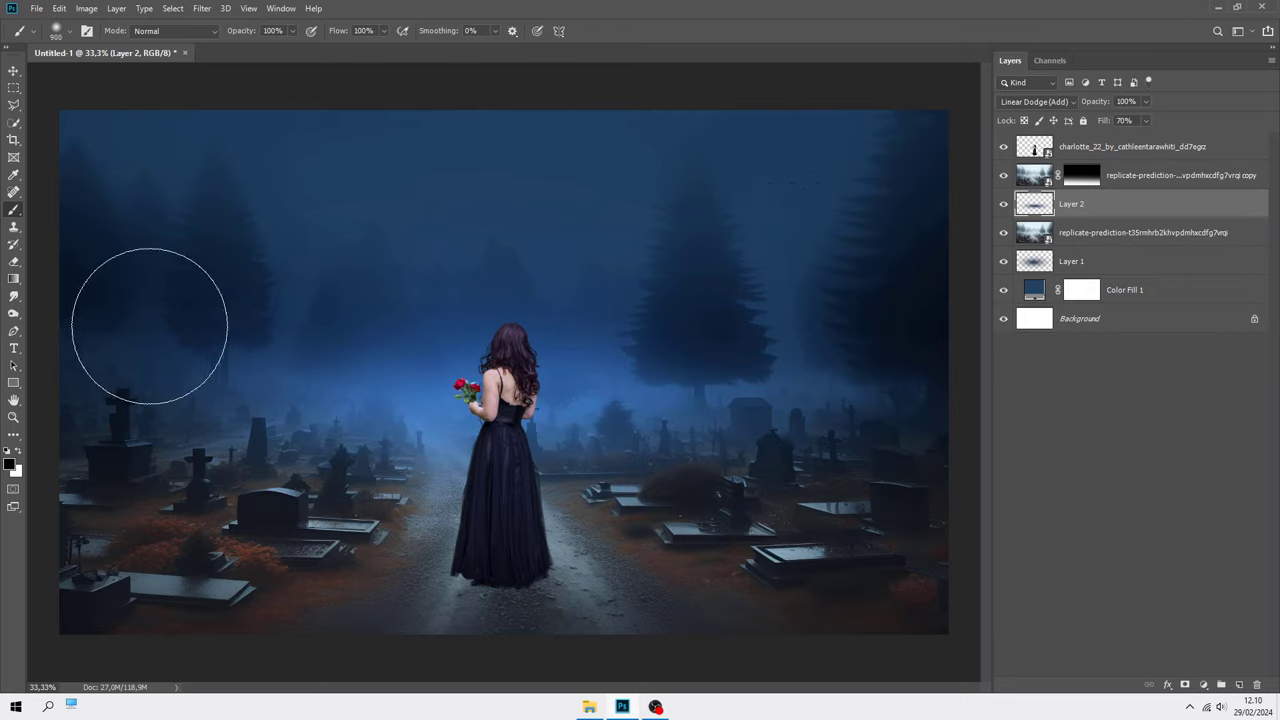
{"action": "left_click", "coordinate": [14, 262]}
{"action": "left_click", "coordinate": [65, 262]}
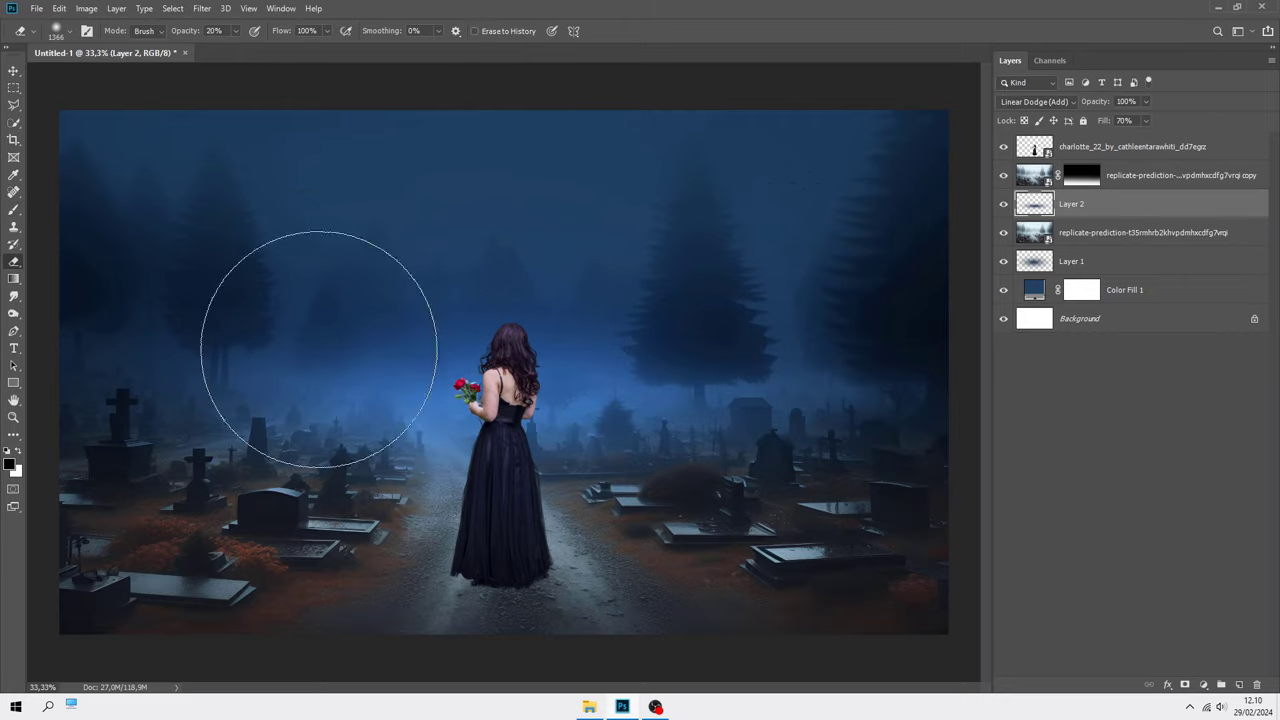
{"action": "key", "text": "bracketleft"}
{"action": "key", "text": "bracketleft"}
{"action": "key", "text": "bracketleft"}
{"action": "key", "text": "bracketleft"}
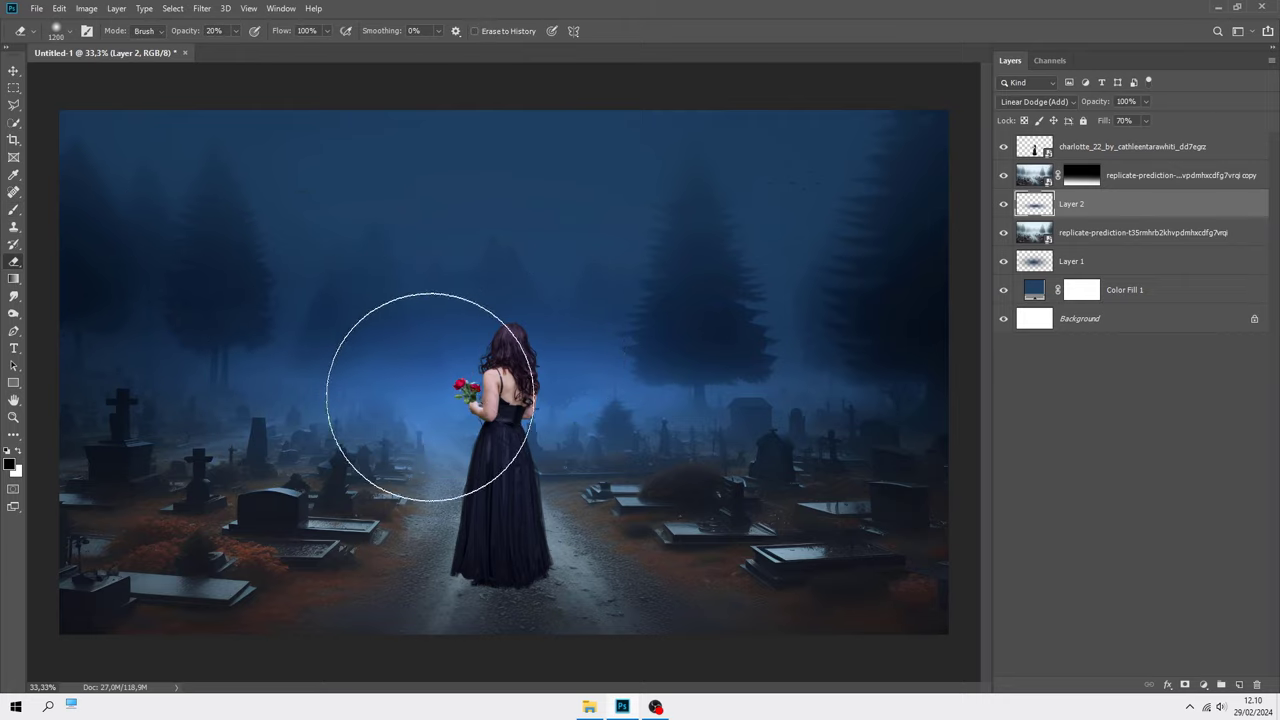
{"action": "key", "text": "bracketleft"}
{"action": "key", "text": "bracketleft"}
{"action": "key", "text": "bracketleft"}
{"action": "key", "text": "bracketleft"}
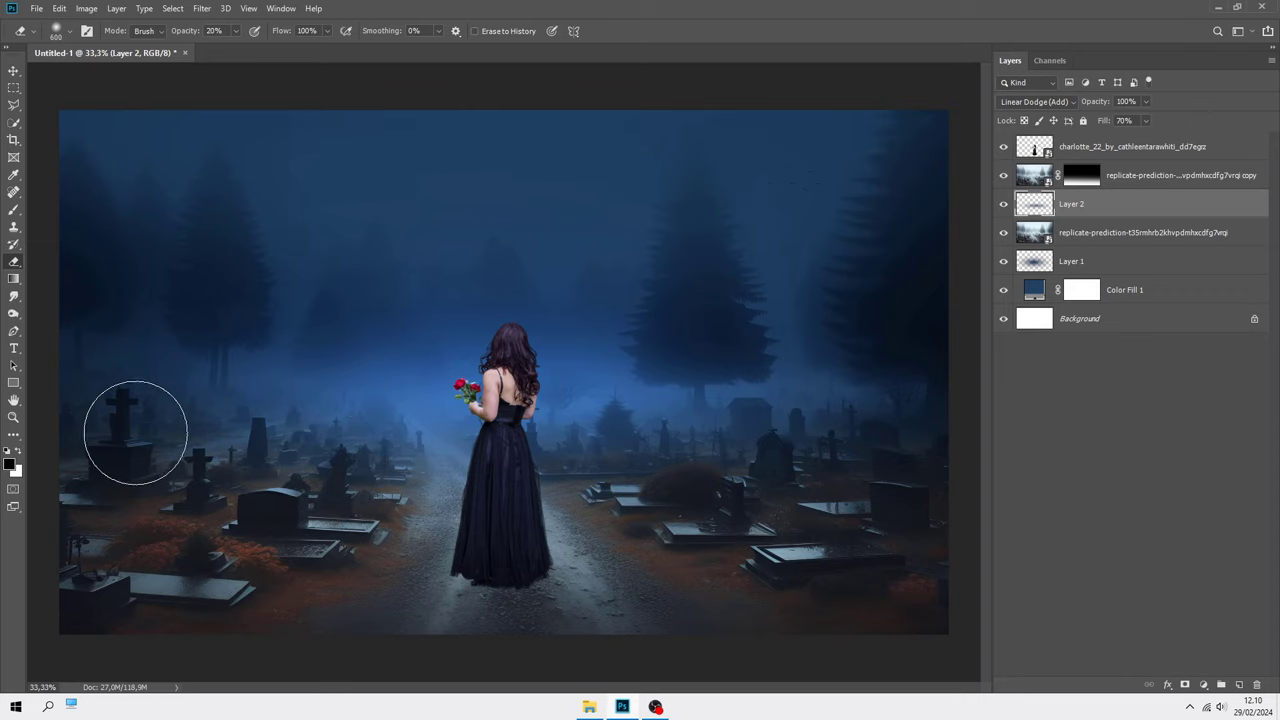
{"action": "key", "text": "bracketright"}
{"action": "key", "text": "bracketright"}
{"action": "key", "text": "bracketright"}
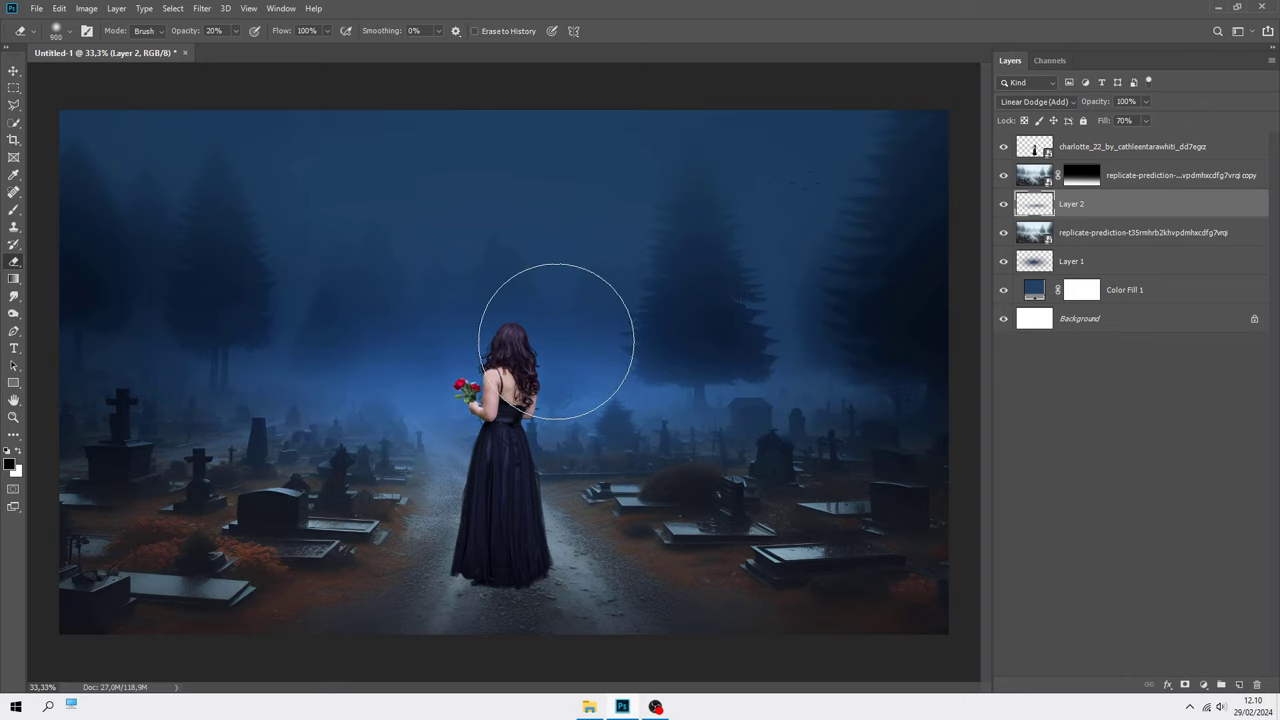
{"action": "left_click", "coordinate": [1004, 204]}
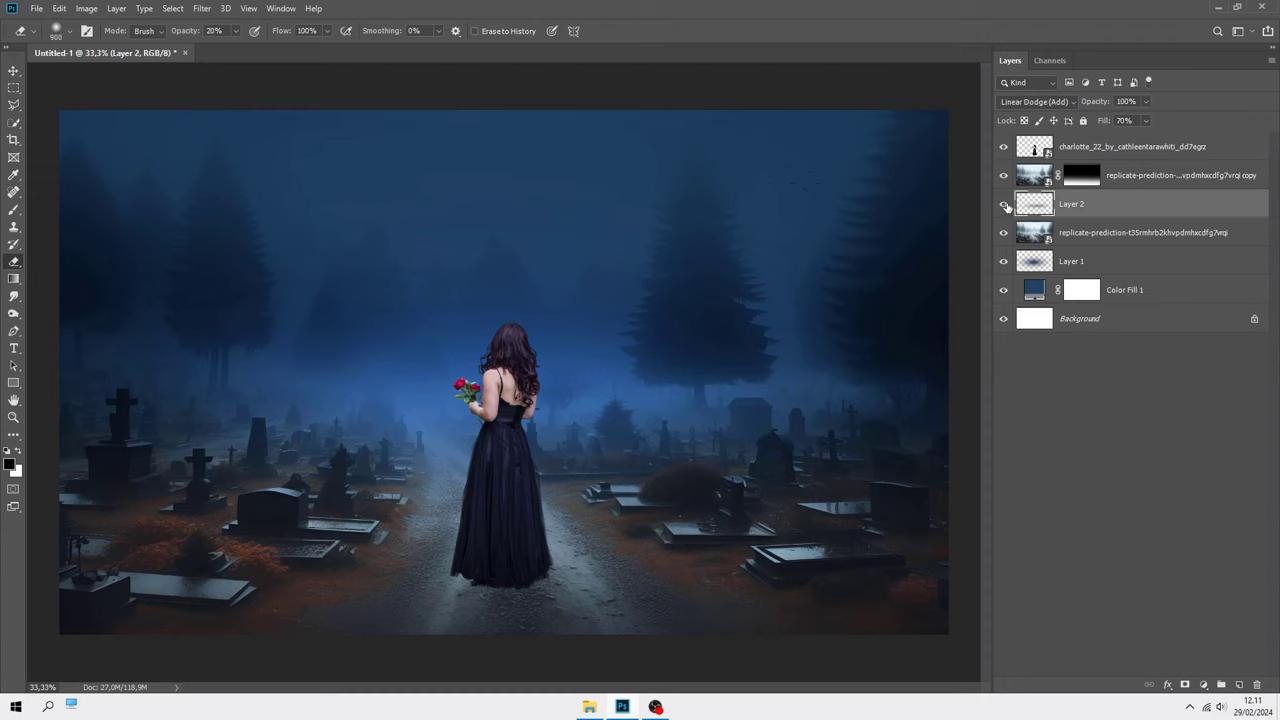
{"action": "key", "text": "v"}
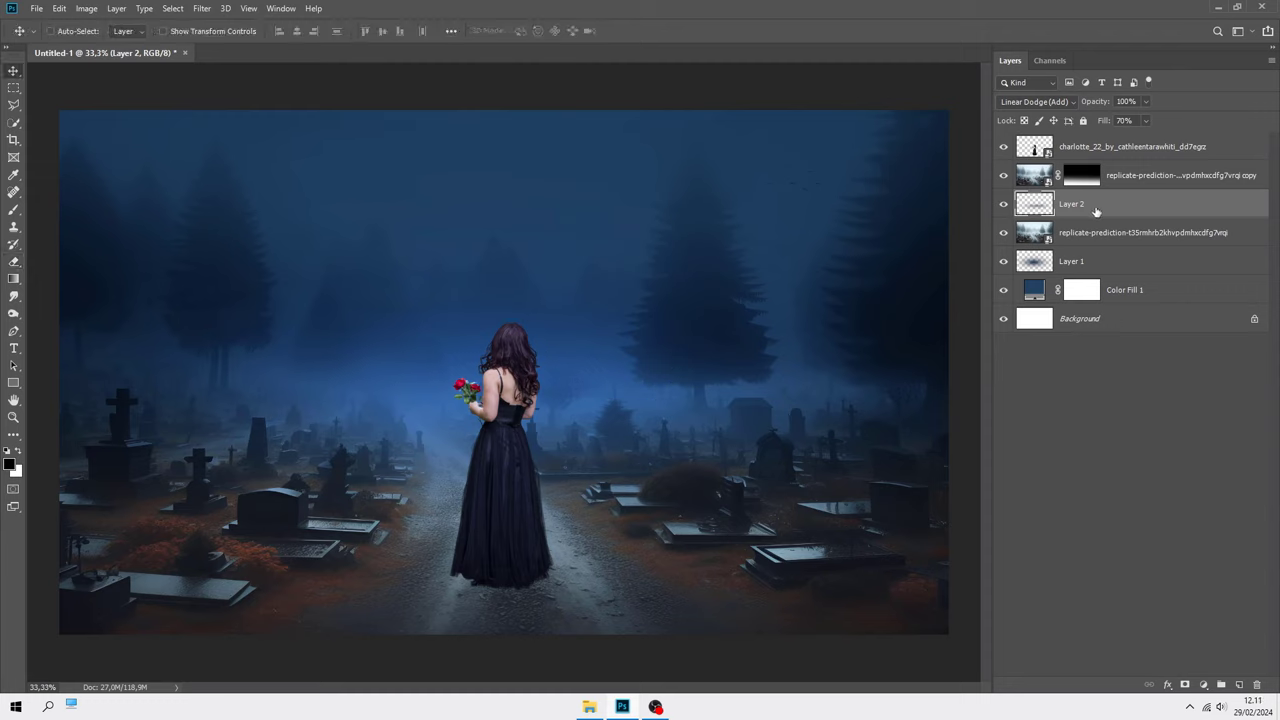
Add a Hue/Saturation layer clipped to the woman's layer with Saturation -14
{"action": "left_click", "coordinate": [1114, 150]}
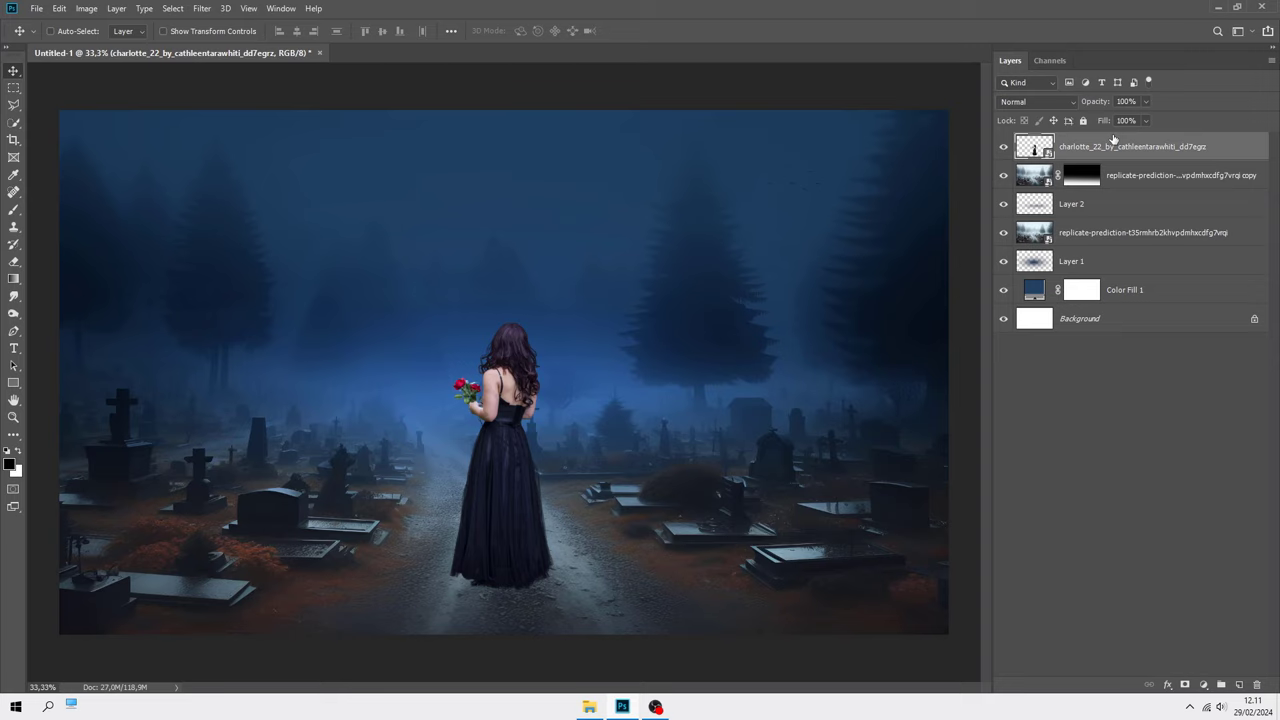
{"action": "left_click", "coordinate": [1203, 684]}
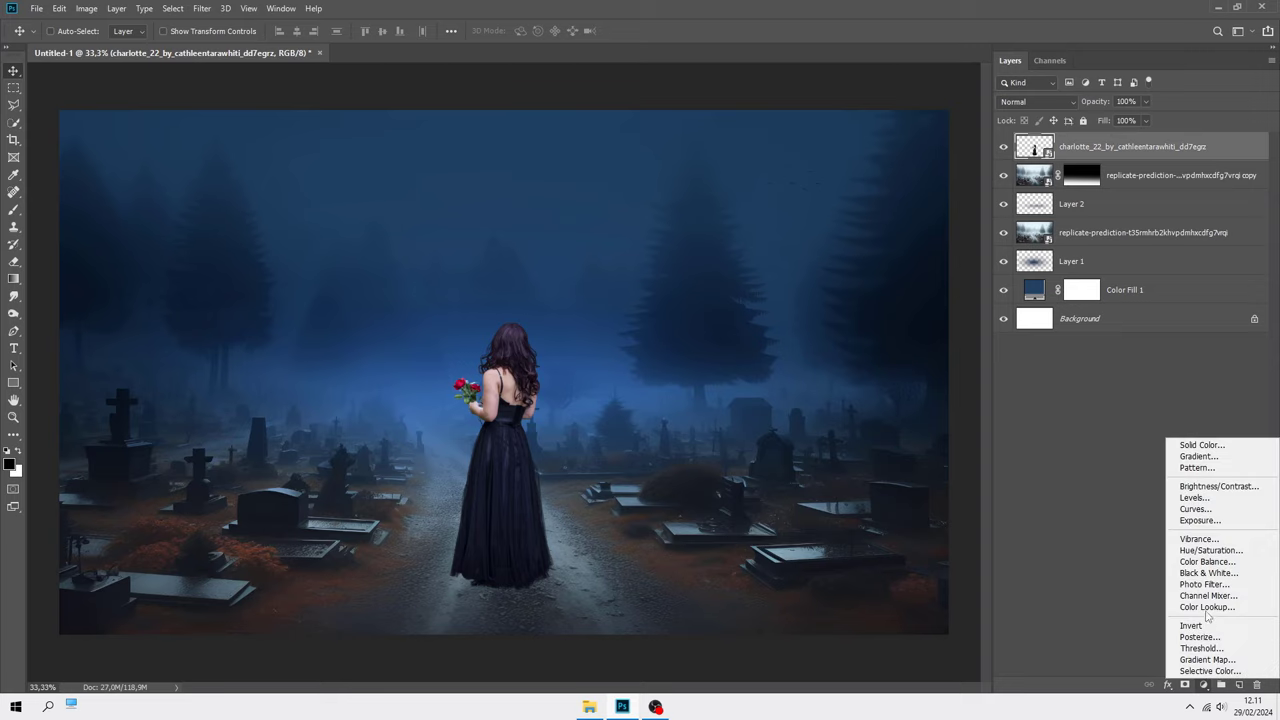
{"action": "left_click", "coordinate": [1212, 553]}
{"action": "left_click", "coordinate": [889, 505]}
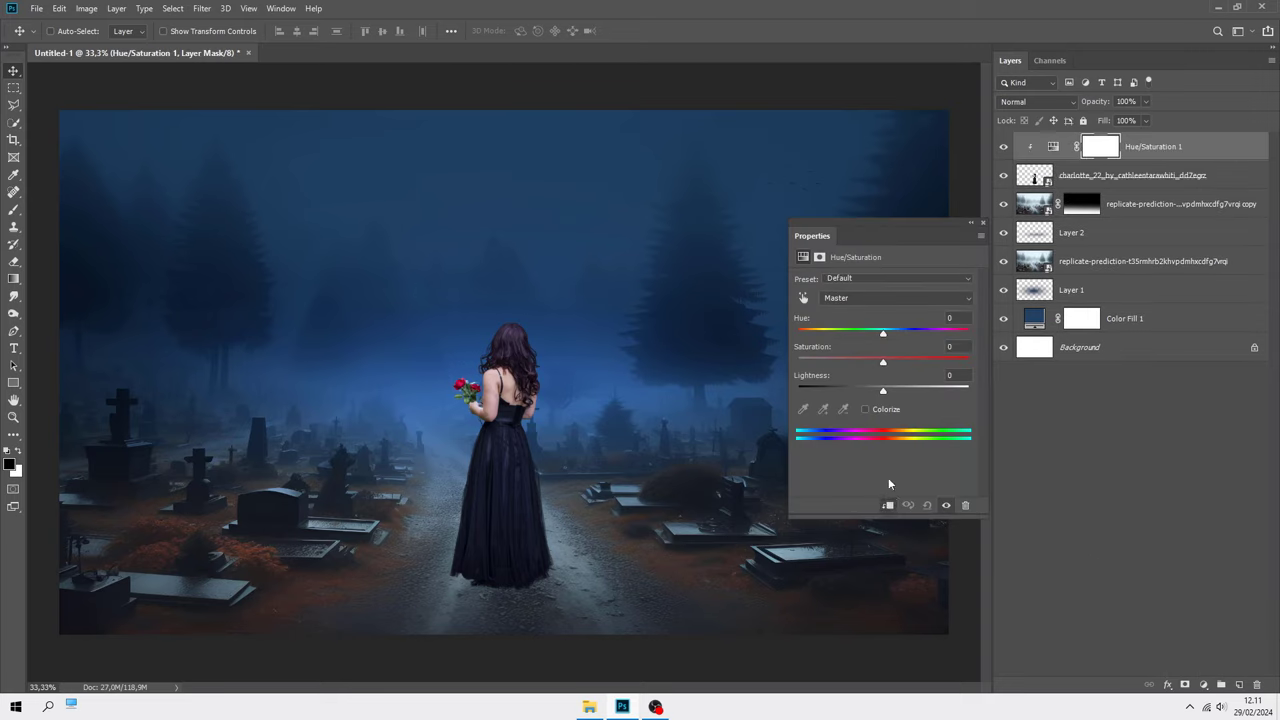
{"action": "left_click_drag", "start_coordinate": [883, 365], "coordinate": [871, 366]}
{"action": "left_click", "coordinate": [981, 223]}
{"action": "scroll", "coordinate": [552, 352], "scroll_direction": "up", "scroll_amount": 1}
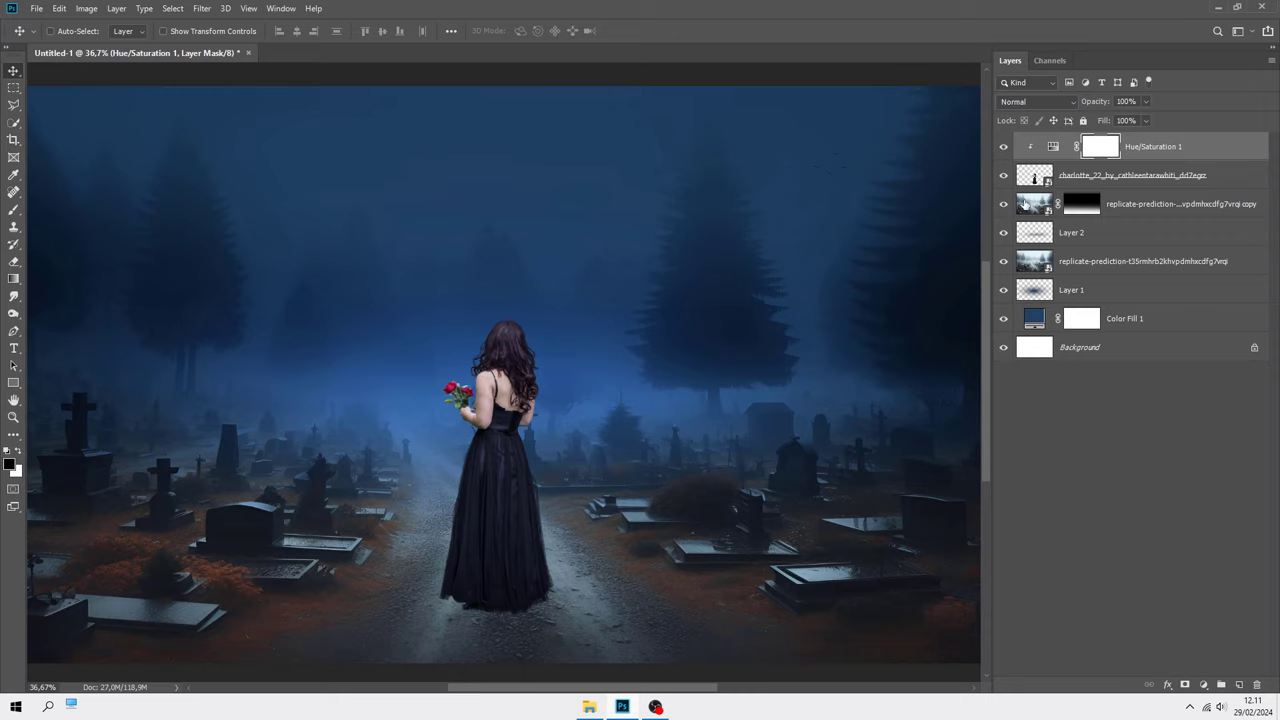
Add a clipped Color Balance with Midtones Cyan -5 and Shadows Blue +14
{"action": "left_click", "coordinate": [1165, 152]}
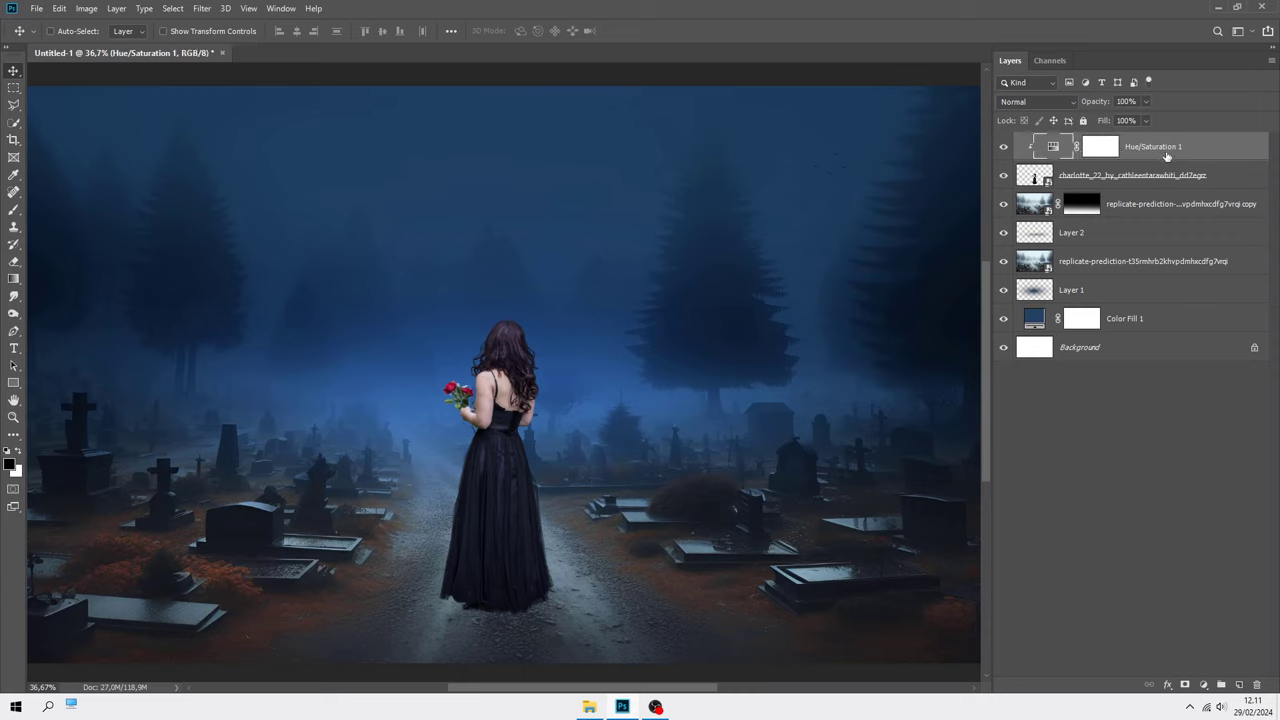
{"action": "left_click", "coordinate": [1203, 684]}
{"action": "left_click", "coordinate": [1210, 567]}
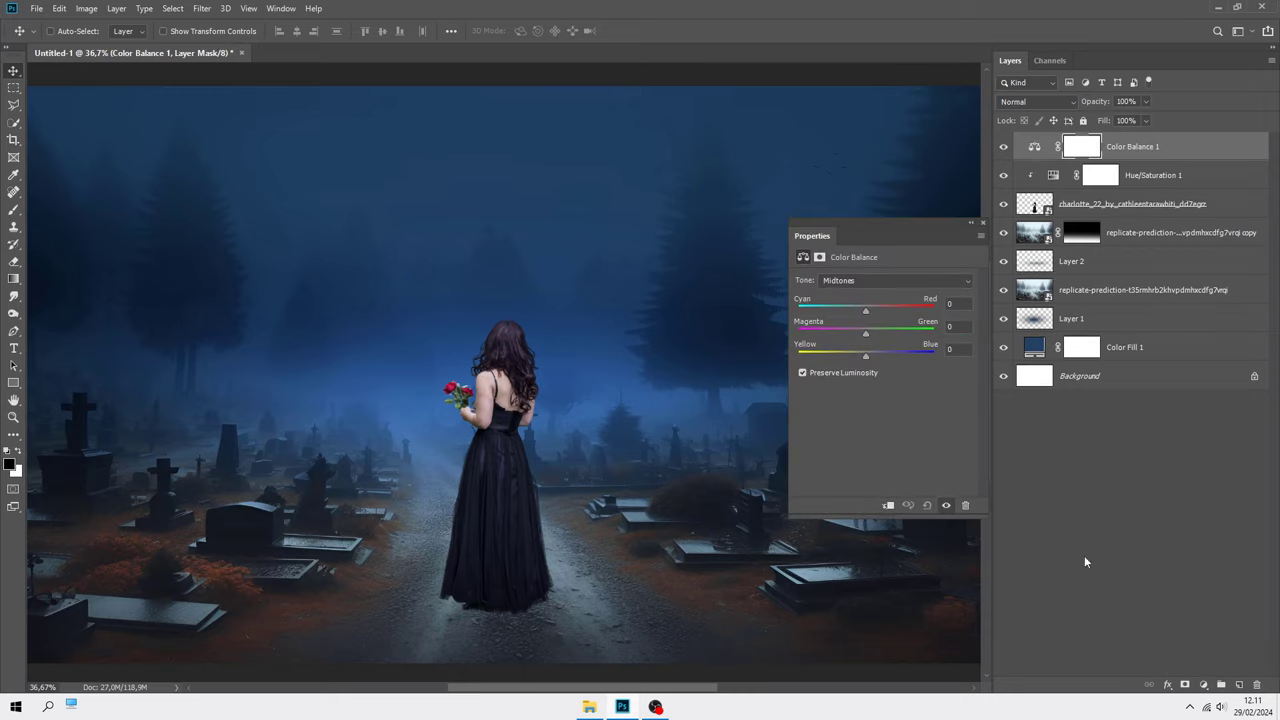
{"action": "left_click", "coordinate": [887, 505]}
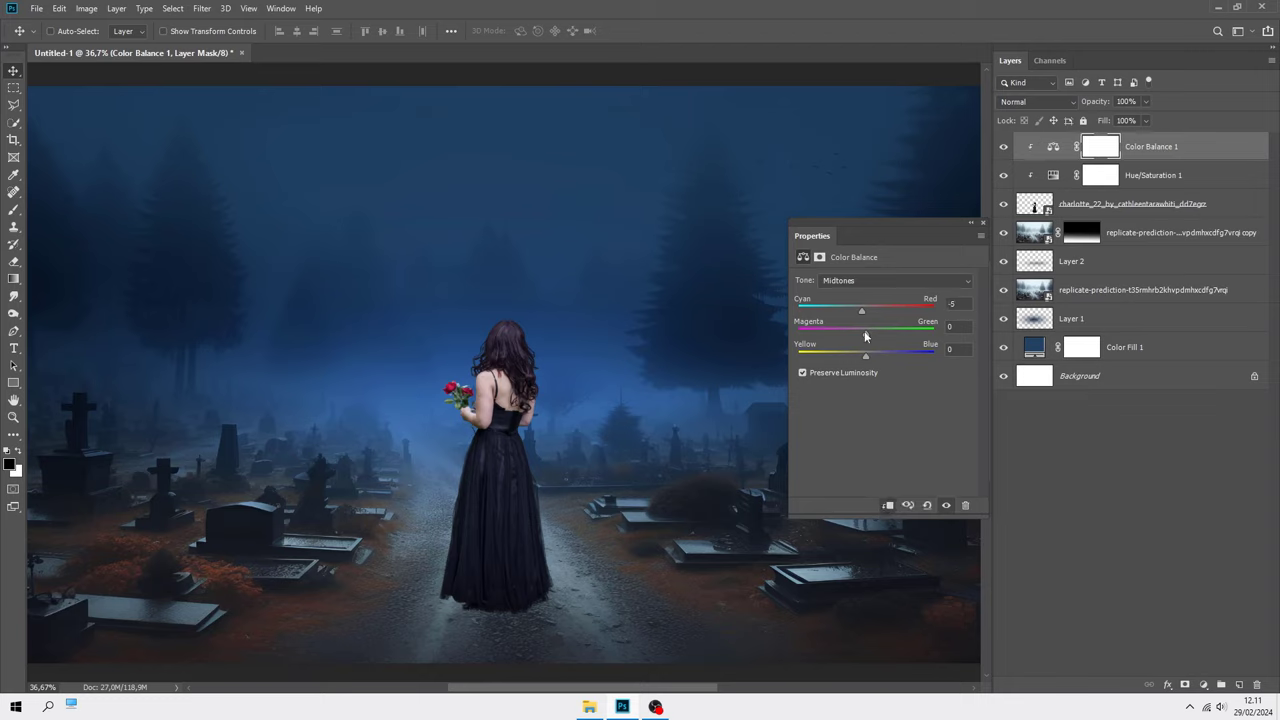
{"action": "left_click_drag", "start_coordinate": [865, 355], "coordinate": [871, 358]}
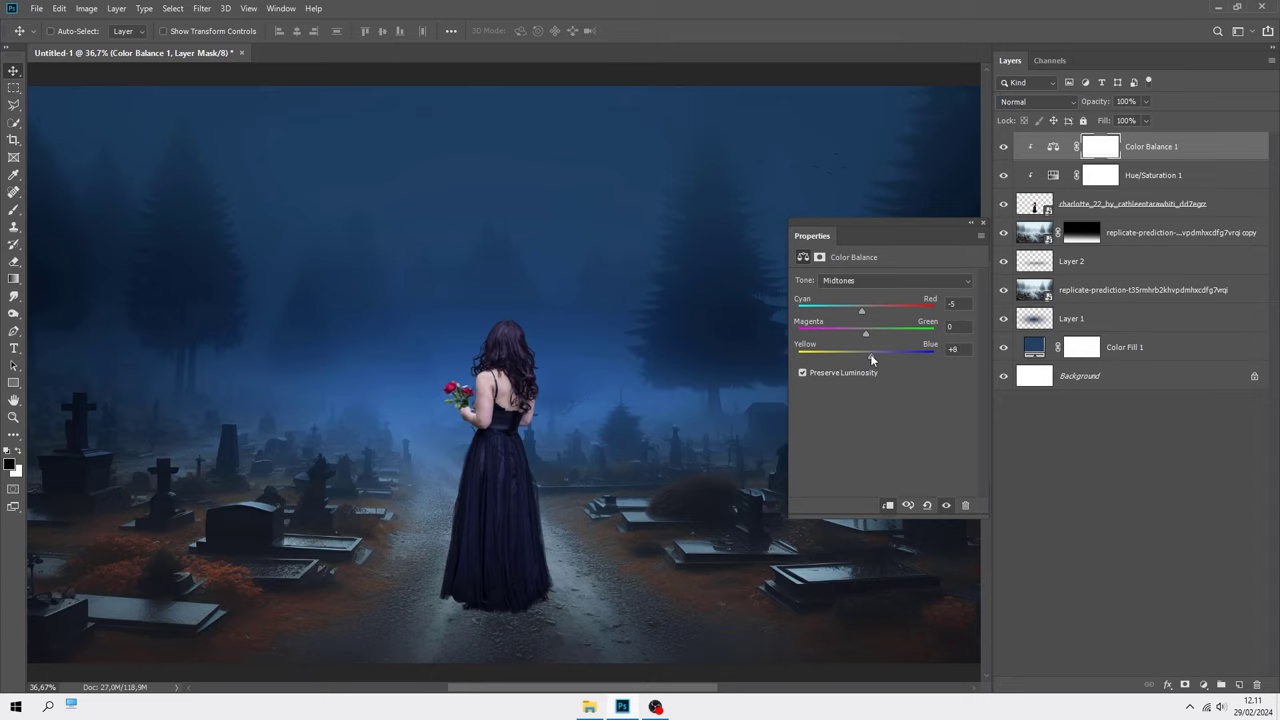
{"action": "left_click", "coordinate": [860, 281]}
{"action": "left_click", "coordinate": [865, 294]}
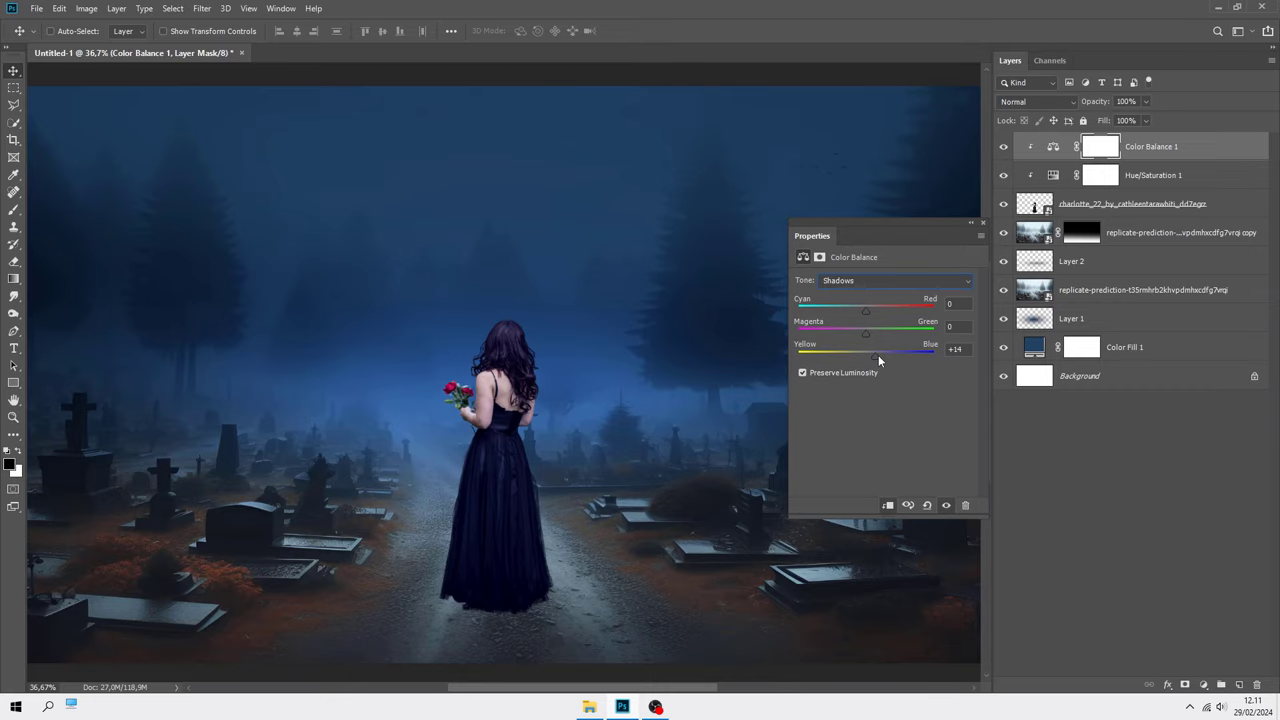
{"action": "left_click", "coordinate": [981, 225]}
{"action": "left_click", "coordinate": [1003, 147]}
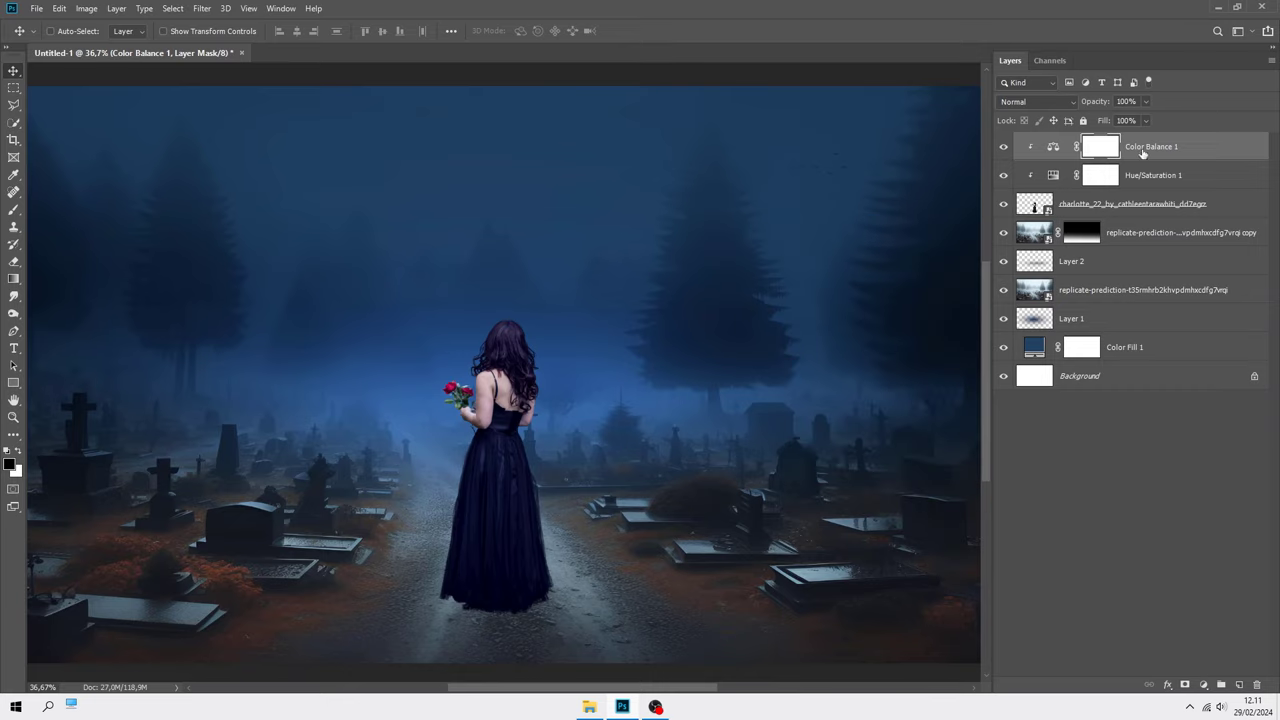
{"action": "key", "text": "ctrl+2"}
{"action": "left_click", "coordinate": [1203, 682]}
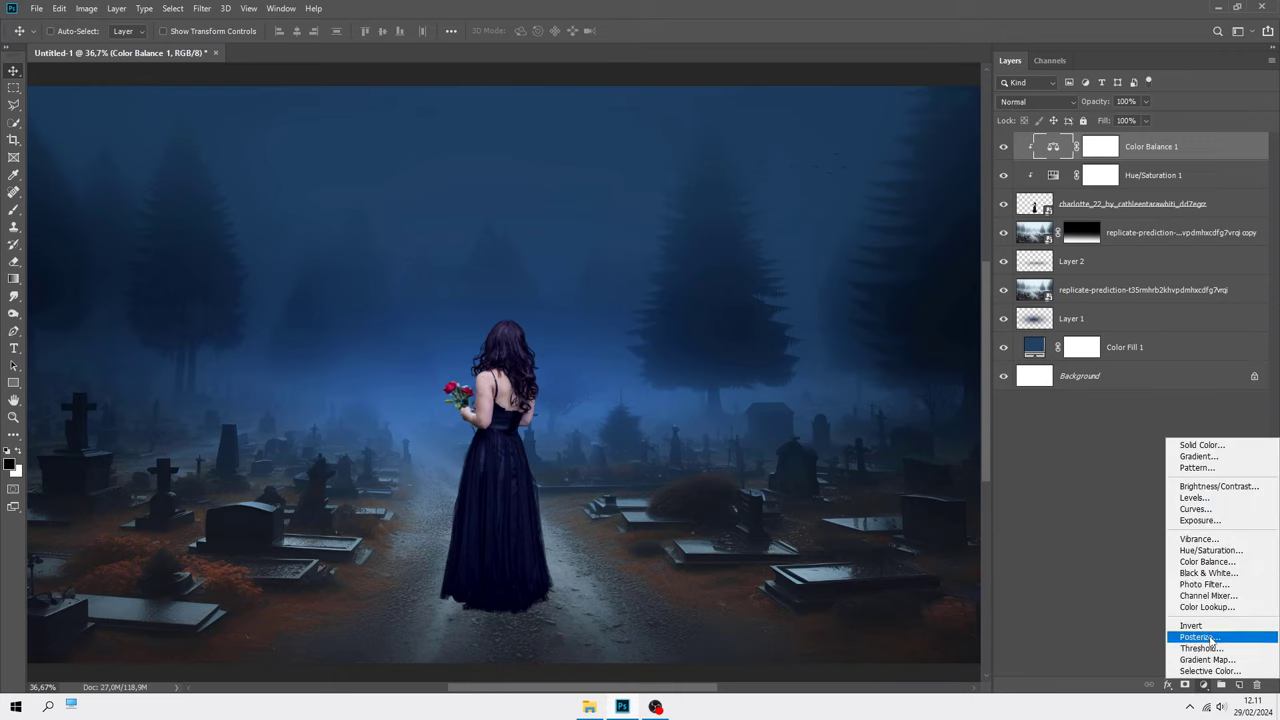
Add an Exposure adjustment clipped to the woman, set to -2.24
{"action": "left_click", "coordinate": [1209, 520]}
{"action": "left_click", "coordinate": [885, 505]}
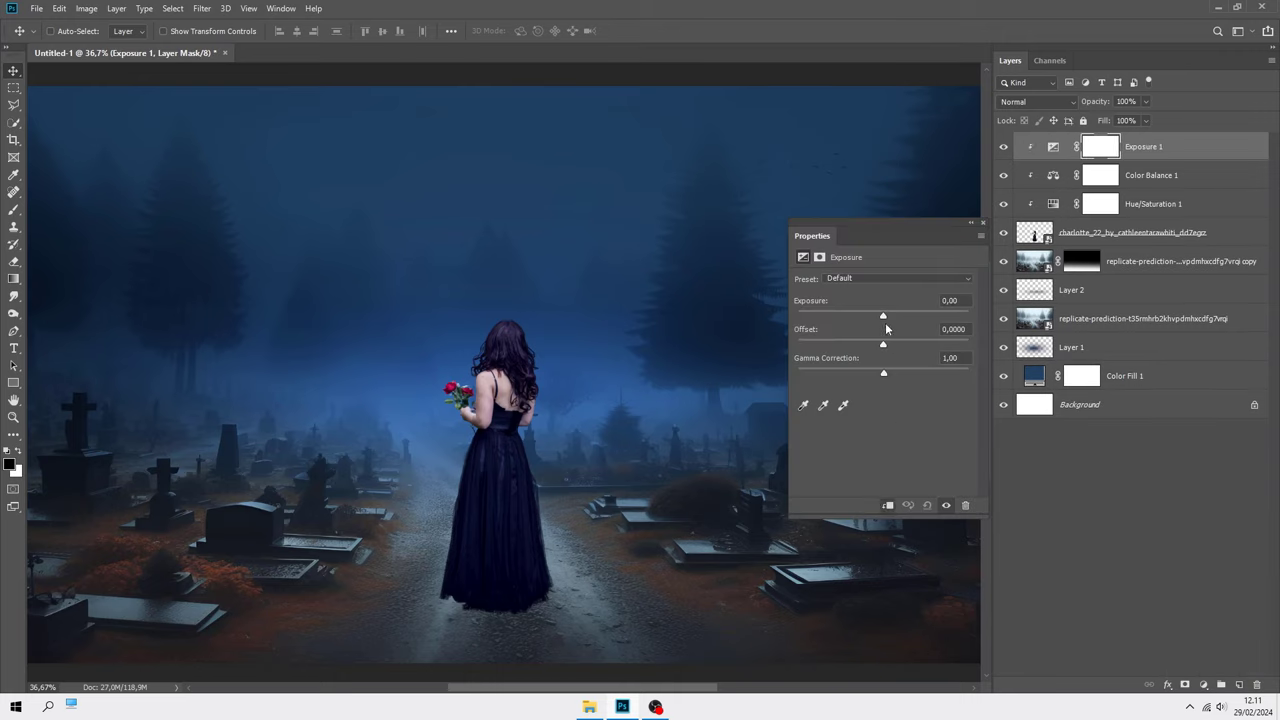
{"action": "left_click_drag", "start_coordinate": [883, 317], "coordinate": [855, 320]}
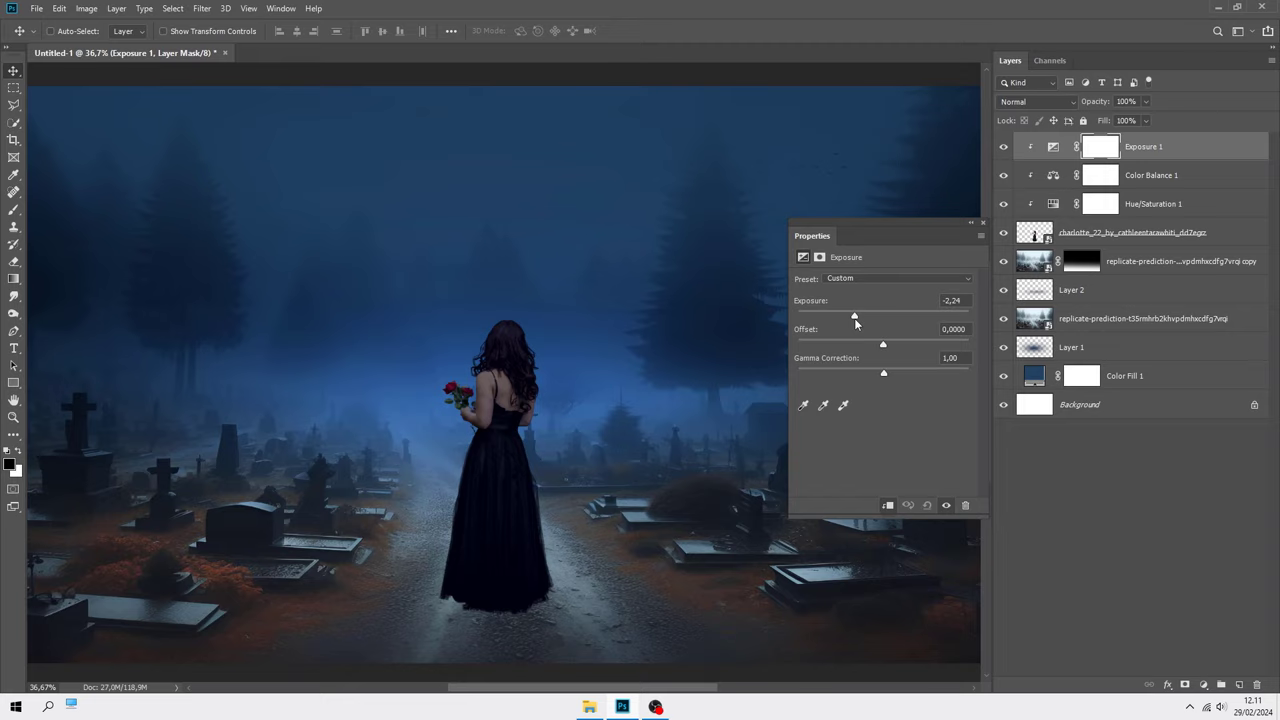
{"action": "left_click", "coordinate": [985, 223]}
{"action": "left_click", "coordinate": [1143, 147]}
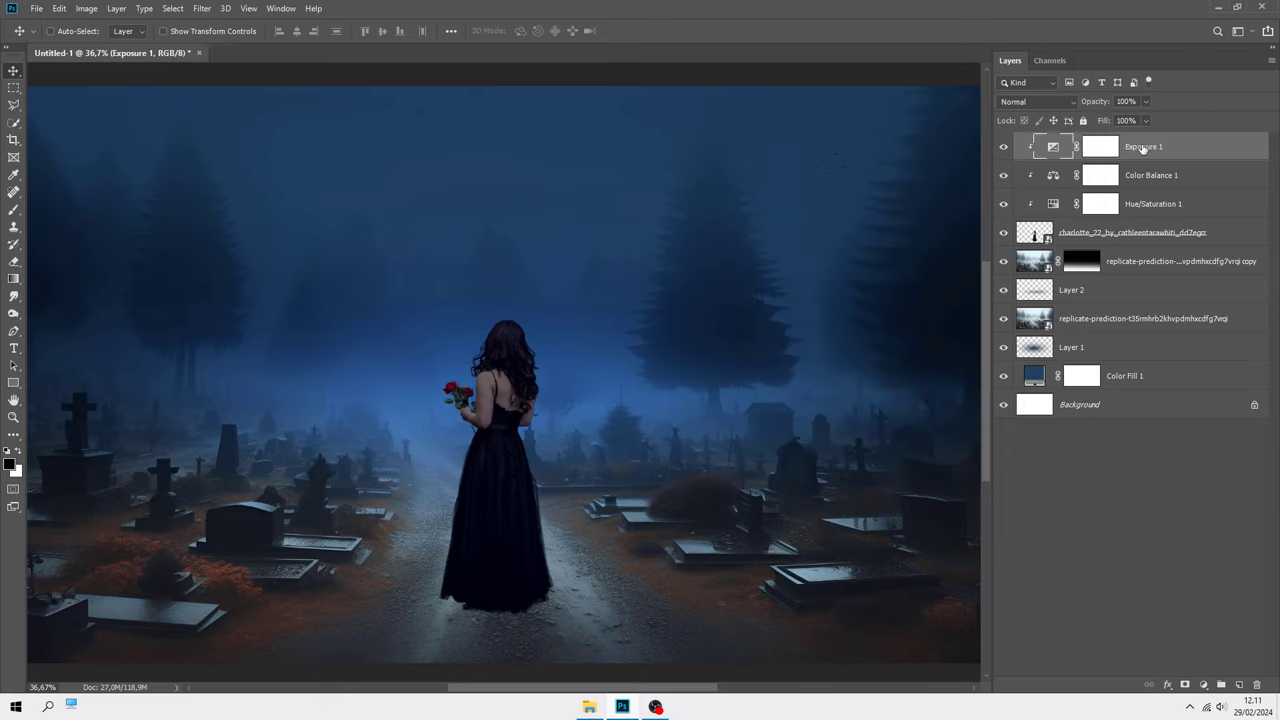
Add a clipped Curves layer with the RGB white point moved to input 100
{"action": "left_click", "coordinate": [1203, 685]}
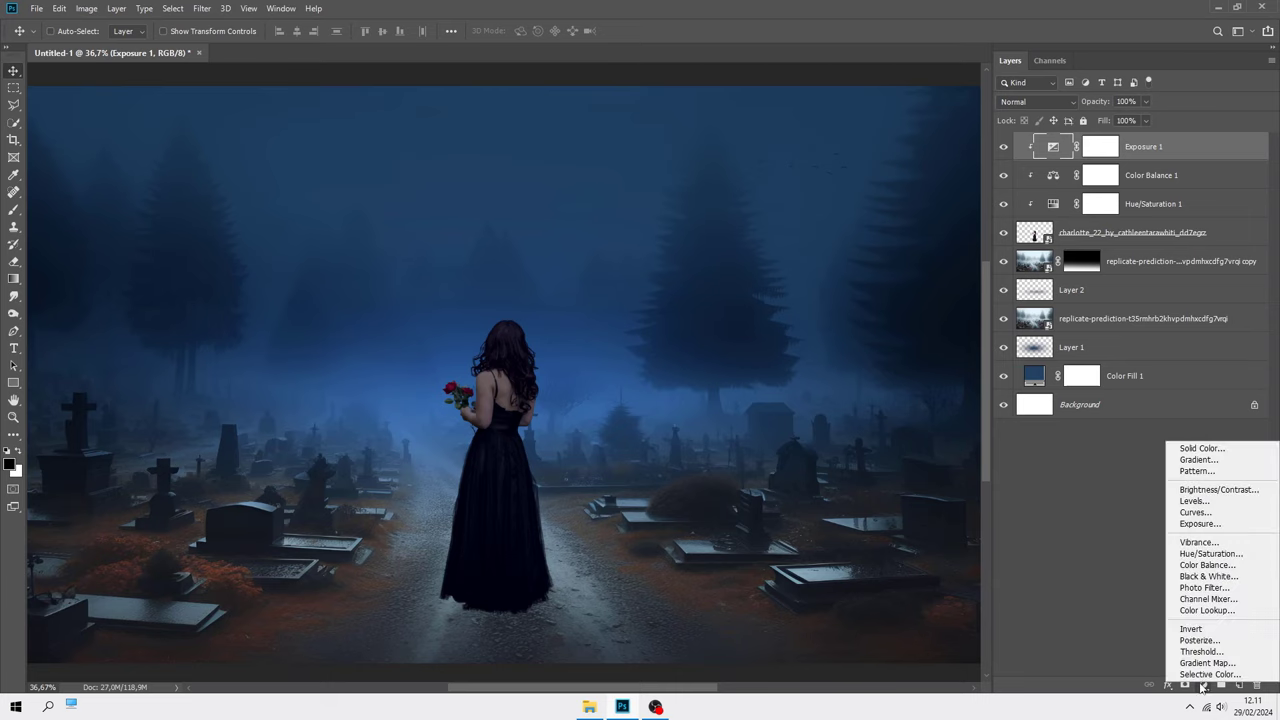
{"action": "left_click", "coordinate": [1197, 510]}
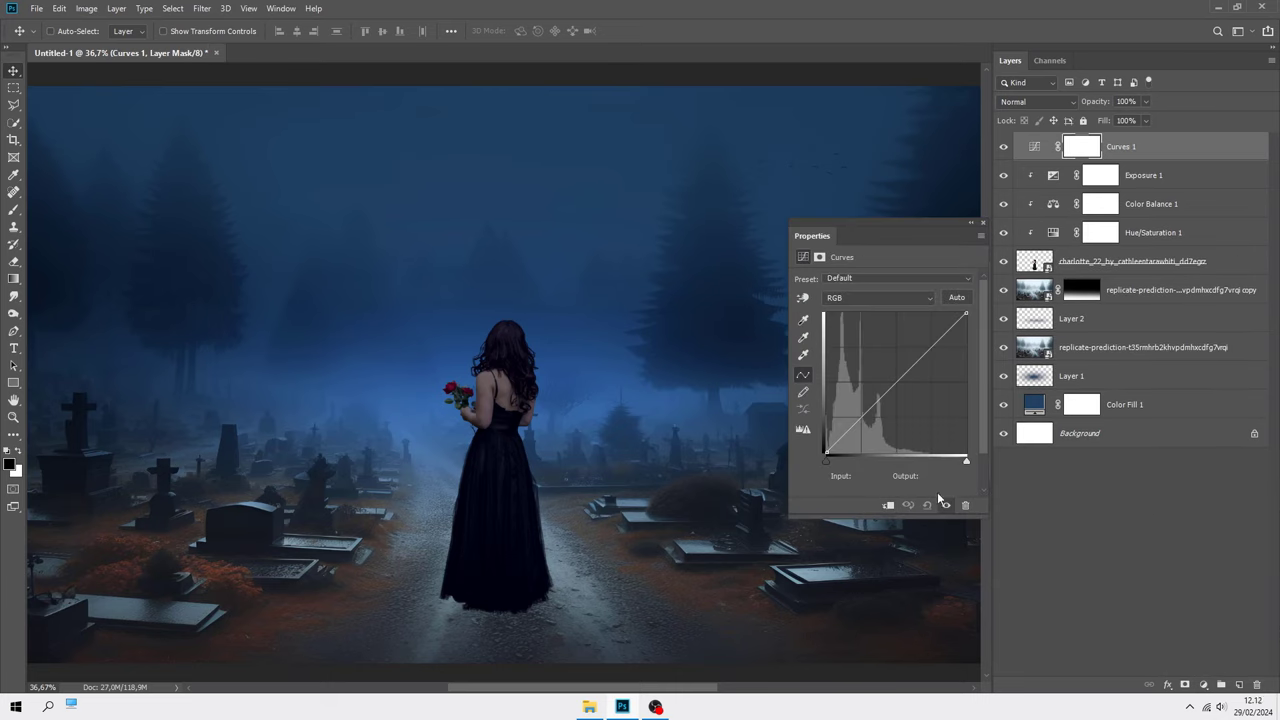
{"action": "left_click", "coordinate": [888, 504]}
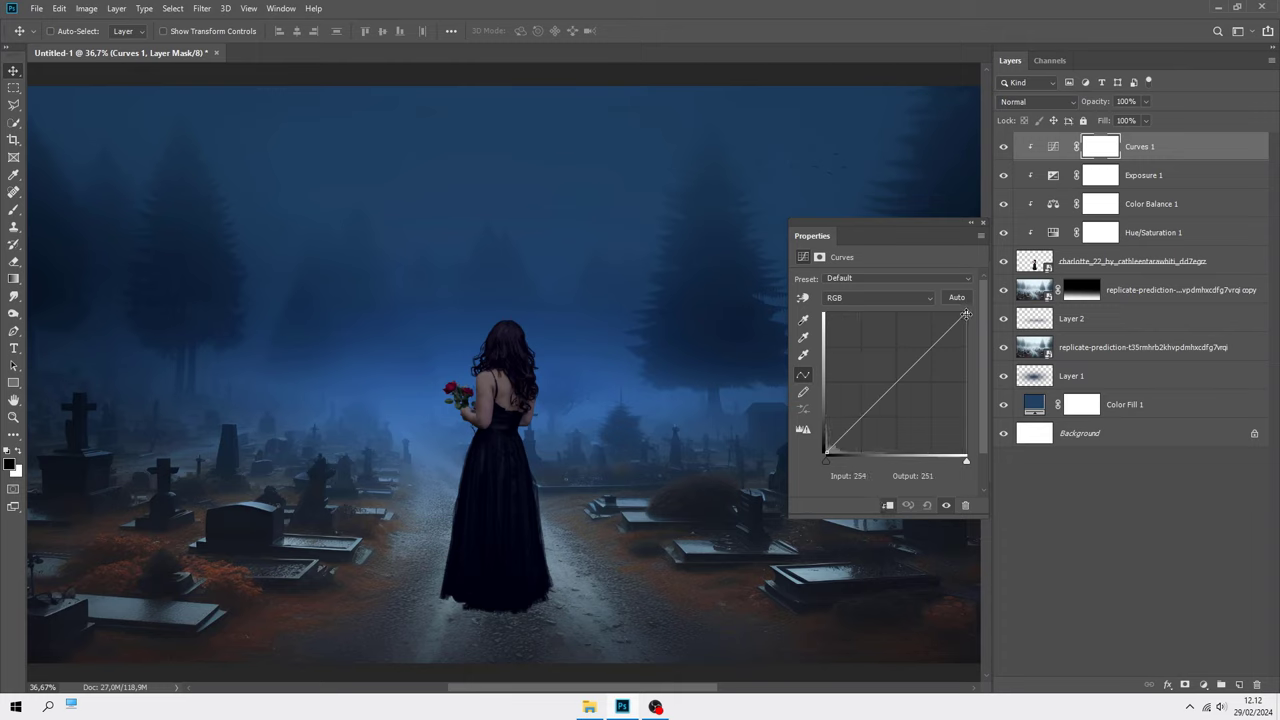
{"action": "left_click_drag", "start_coordinate": [966, 314], "coordinate": [881, 300]}
Raise the Blue curve's top point to input 227 and lower Red's top output to about 220
{"action": "left_click", "coordinate": [859, 300]}
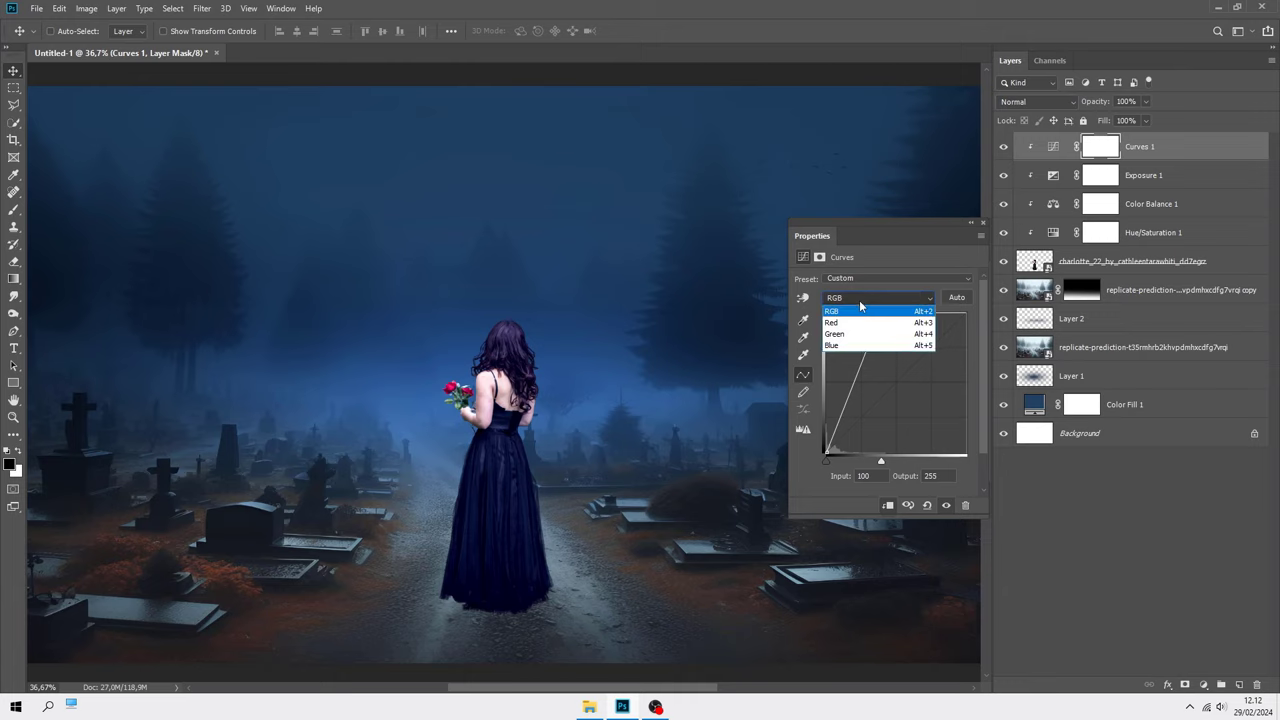
{"action": "left_click", "coordinate": [860, 345]}
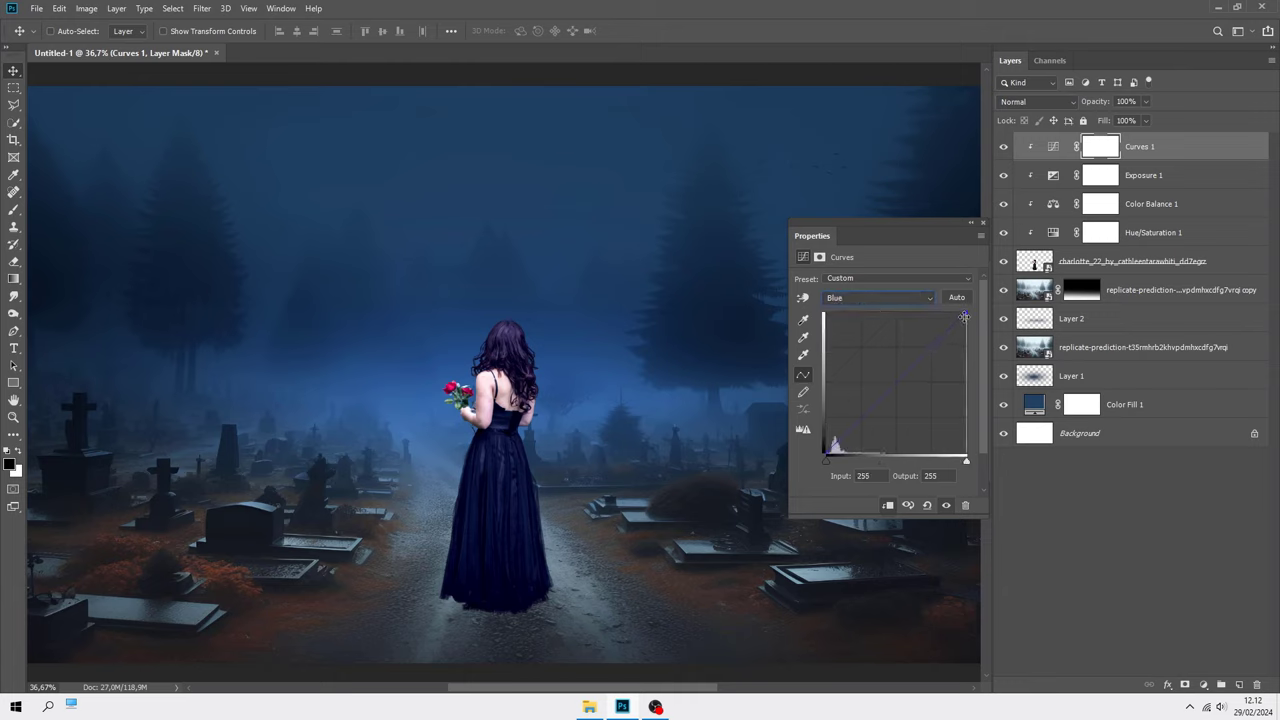
{"action": "left_click_drag", "start_coordinate": [965, 315], "coordinate": [950, 311]}
{"action": "left_click", "coordinate": [871, 299]}
{"action": "left_click", "coordinate": [858, 321]}
{"action": "left_click_drag", "start_coordinate": [967, 315], "coordinate": [978, 336]}
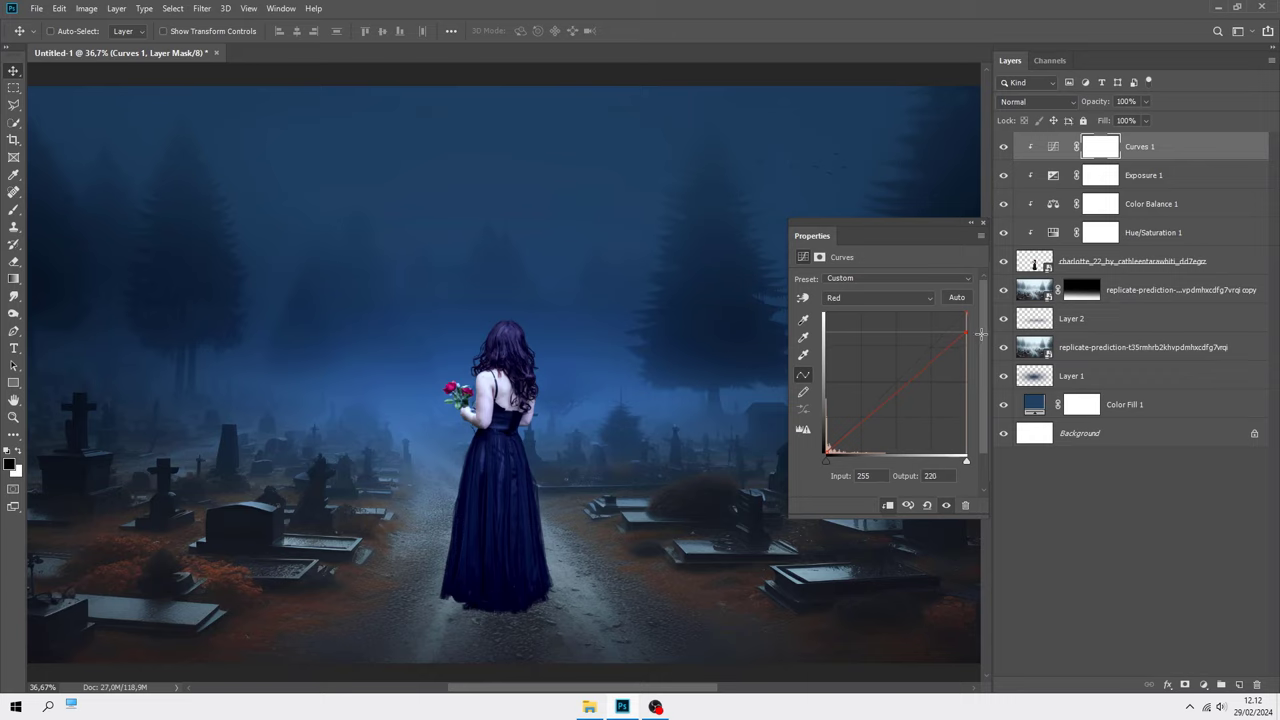
{"action": "left_click_drag", "start_coordinate": [978, 336], "coordinate": [981, 331]}
{"action": "left_click", "coordinate": [983, 223]}
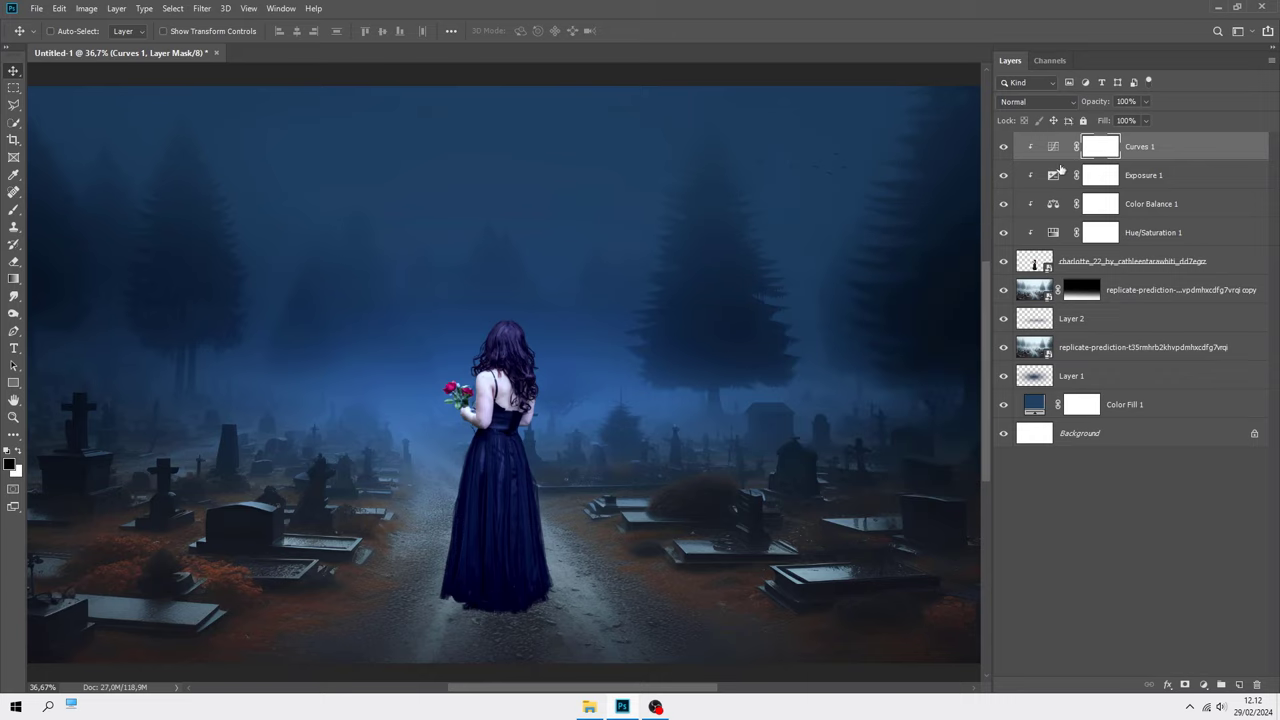
Invert the Curves 1 mask and set up a 29 px soft white brush
{"action": "key", "text": "ctrl+i"}
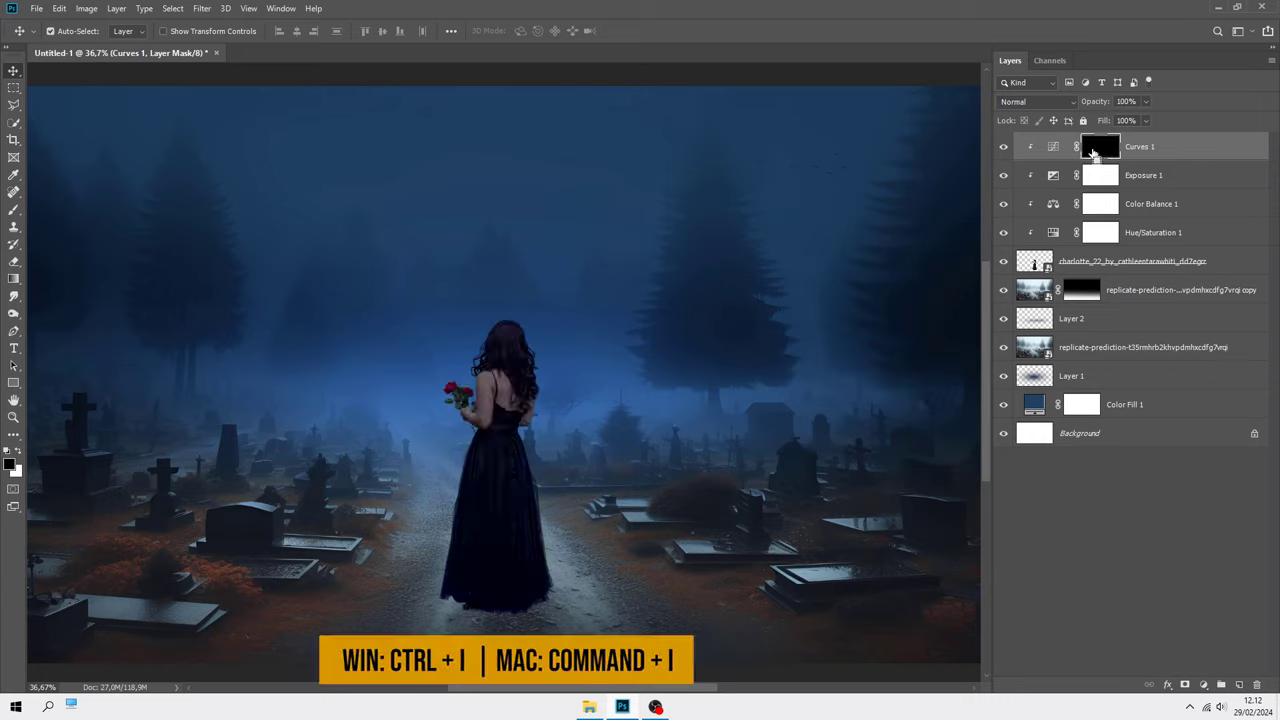
{"action": "left_click", "coordinate": [14, 209]}
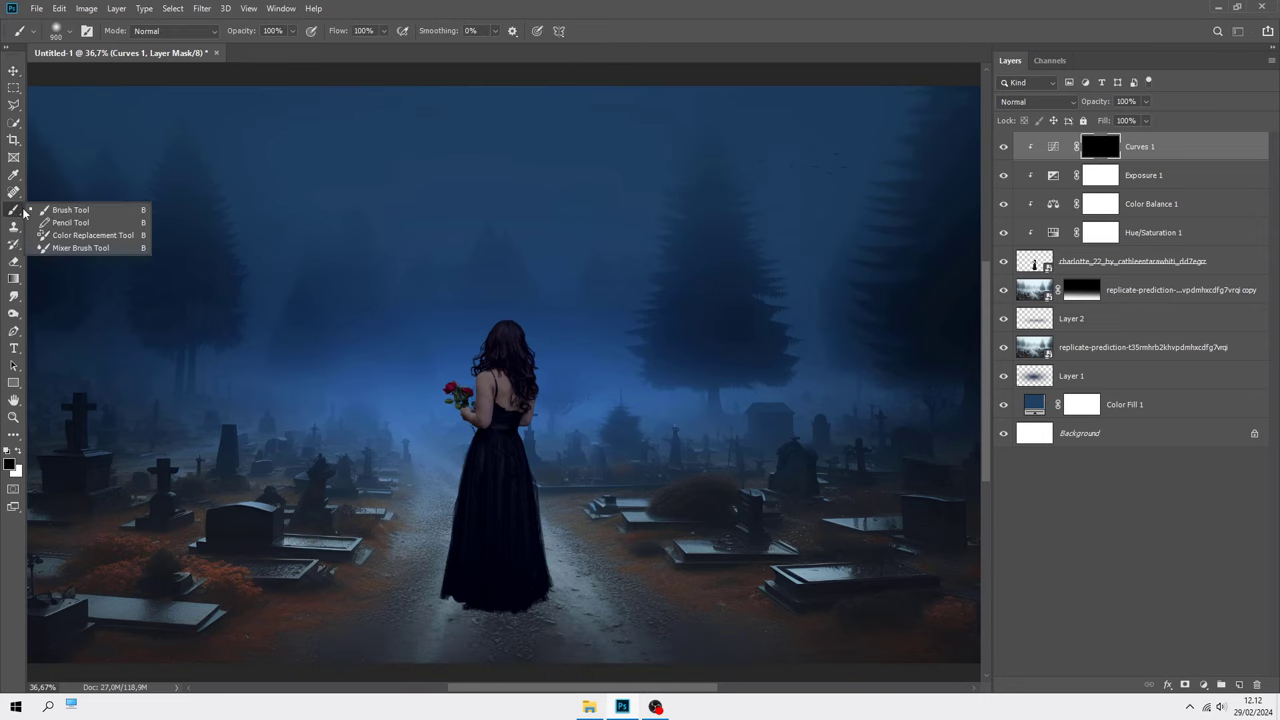
{"action": "left_click", "coordinate": [60, 212]}
{"action": "left_click", "coordinate": [18, 451]}
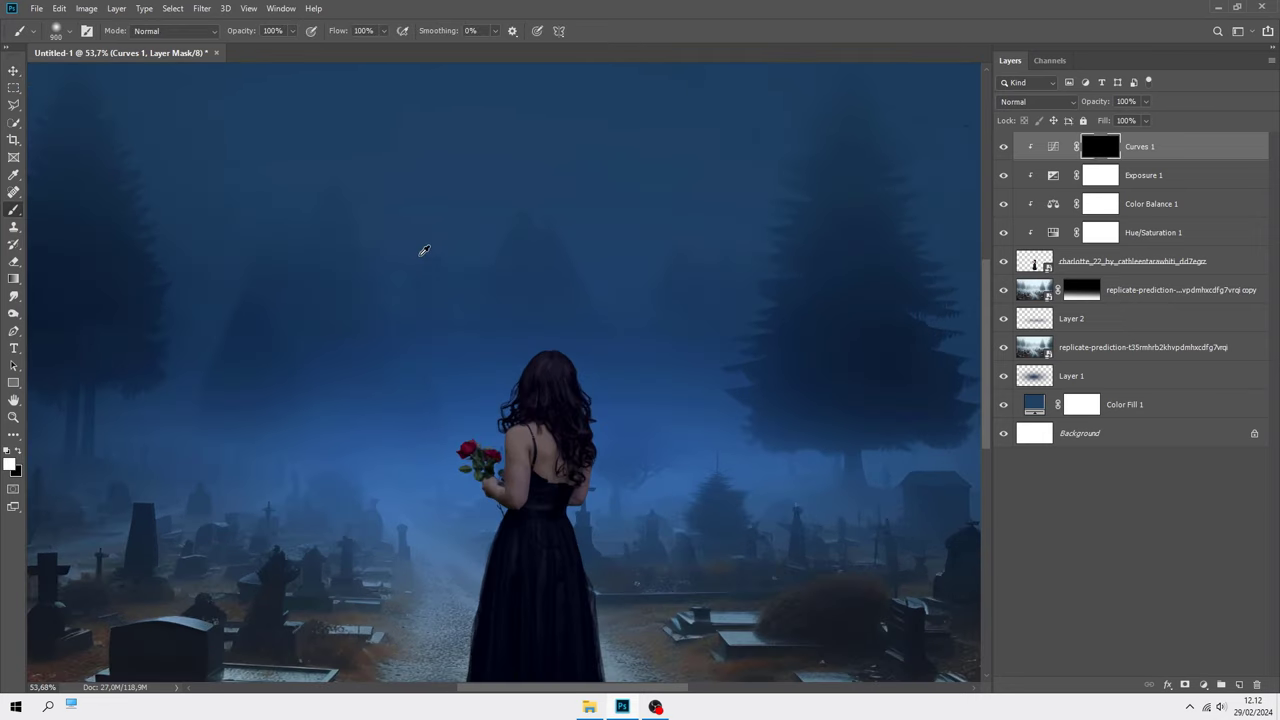
{"action": "scroll", "coordinate": [423, 249], "scroll_direction": "up", "scroll_amount": 3}
{"action": "right_click", "coordinate": [443, 276]}
{"action": "left_click", "coordinate": [527, 312]}
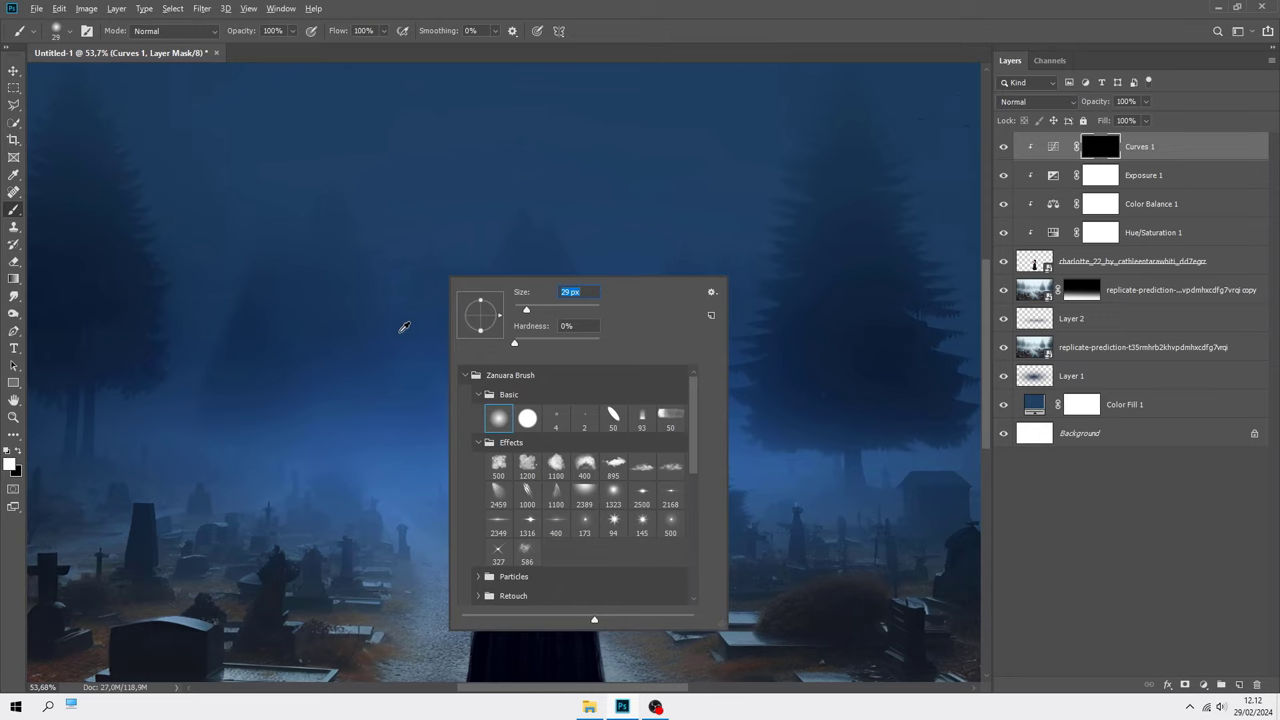
{"action": "key", "text": "Return"}
{"action": "scroll", "coordinate": [520, 370], "scroll_direction": "up", "scroll_amount": 3}
{"action": "scroll", "coordinate": [522, 372], "scroll_direction": "up", "scroll_amount": 2}
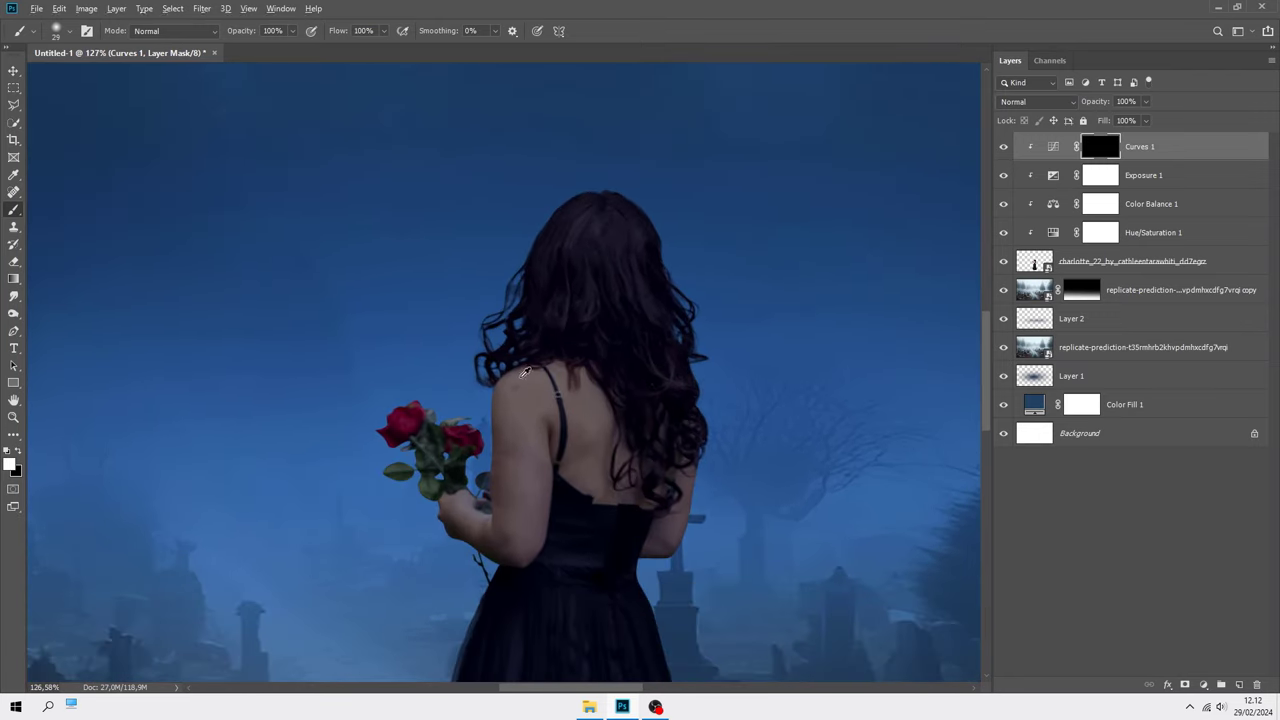
{"action": "scroll", "coordinate": [523, 372], "scroll_direction": "up", "scroll_amount": 2}
{"action": "scroll", "coordinate": [530, 368], "scroll_direction": "up", "scroll_amount": 3}
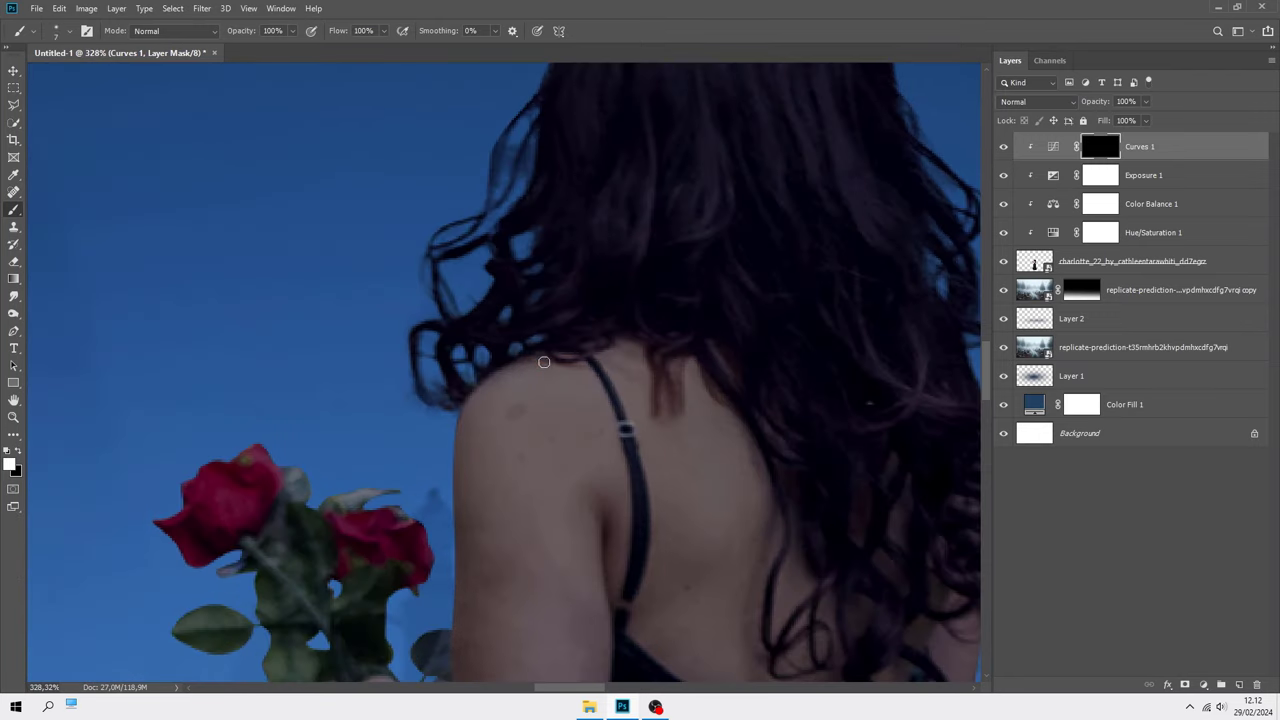
{"action": "scroll", "coordinate": [544, 362], "scroll_direction": "down", "scroll_amount": 1}
{"action": "scroll", "coordinate": [517, 286], "scroll_direction": "down", "scroll_amount": 1}
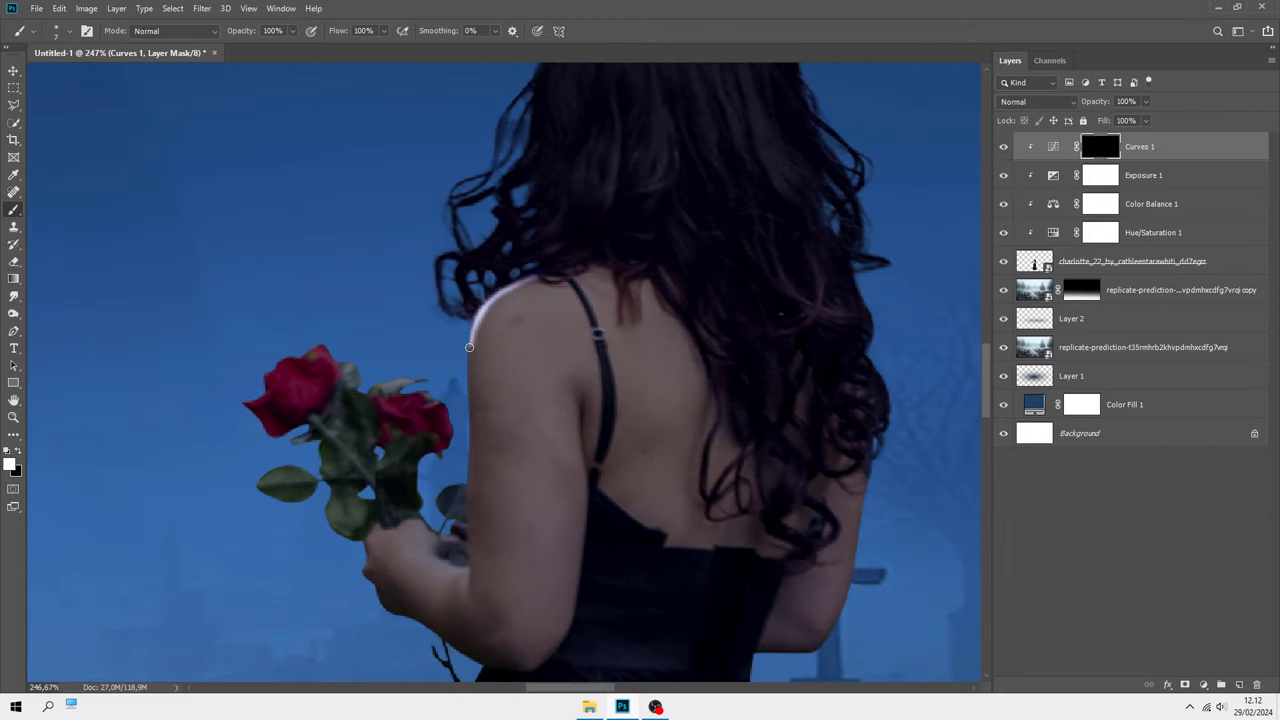
Paint a thin rim light down the left edge of the shoulder and arm
{"action": "left_click_drag", "start_coordinate": [467, 376], "coordinate": [471, 564]}
{"action": "key", "text": "ctrl+z"}
{"action": "mouse_move", "coordinate": [513, 289]}
{"action": "left_mouse_down"}
{"action": "mouse_move", "coordinate": [470, 326]}
{"action": "mouse_move", "coordinate": [465, 457]}
{"action": "left_mouse_up"}
{"action": "scroll", "coordinate": [467, 472], "scroll_direction": "down", "scroll_amount": 1}
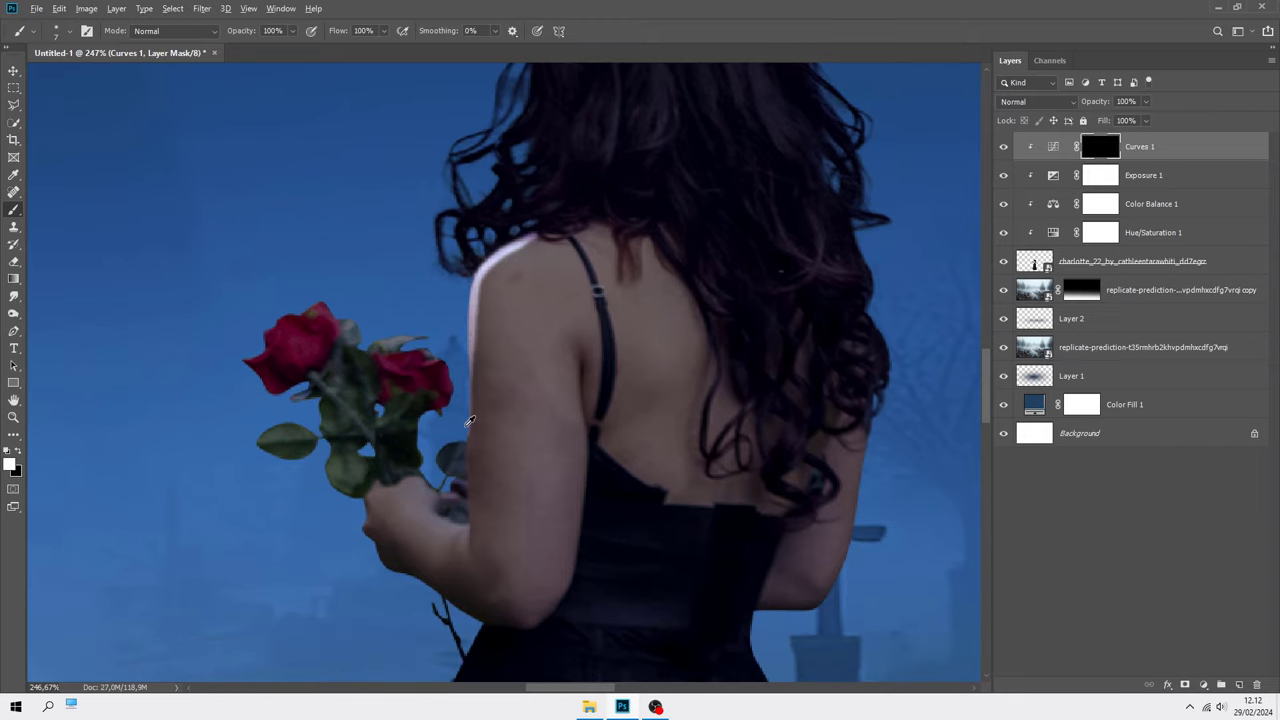
{"action": "scroll", "coordinate": [466, 287], "scroll_direction": "up", "scroll_amount": 2}
{"action": "left_click_drag", "start_coordinate": [469, 321], "coordinate": [470, 435]}
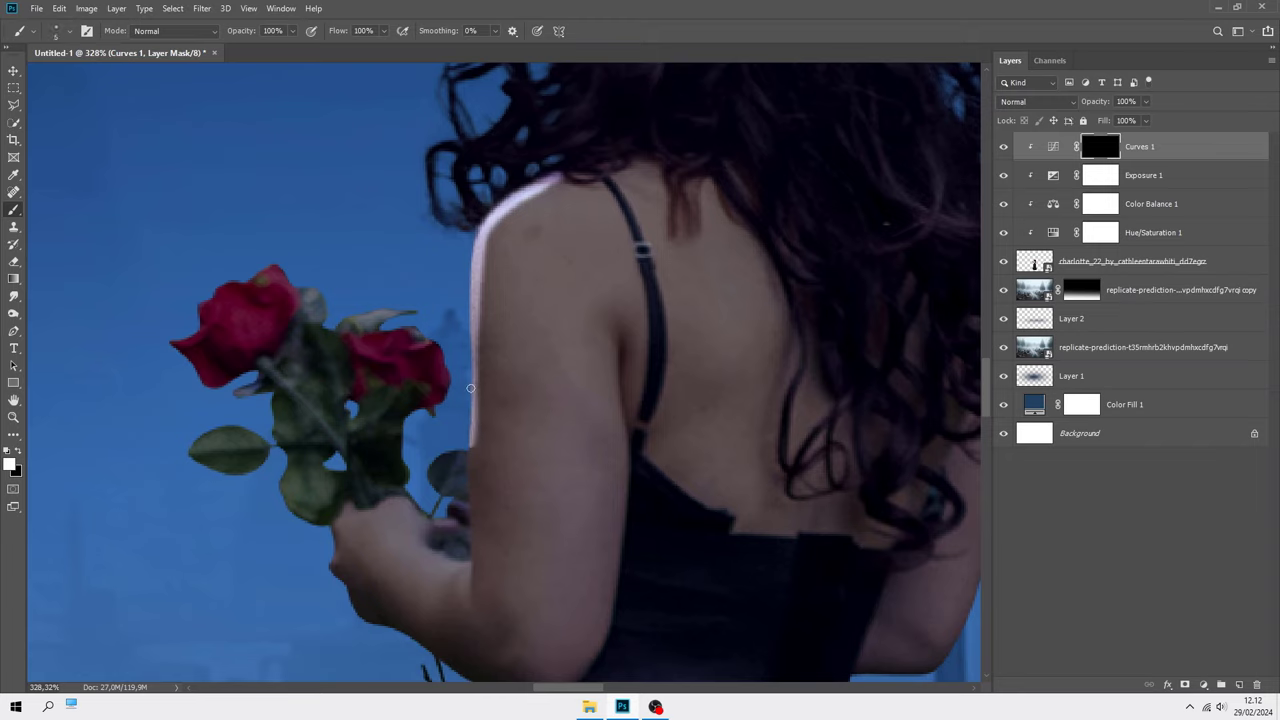
{"action": "mouse_move", "coordinate": [470, 437]}
{"action": "left_mouse_down"}
{"action": "mouse_move", "coordinate": [475, 549]}
{"action": "mouse_move", "coordinate": [435, 555]}
{"action": "mouse_move", "coordinate": [410, 505]}
{"action": "mouse_move", "coordinate": [391, 500]}
{"action": "left_mouse_up"}
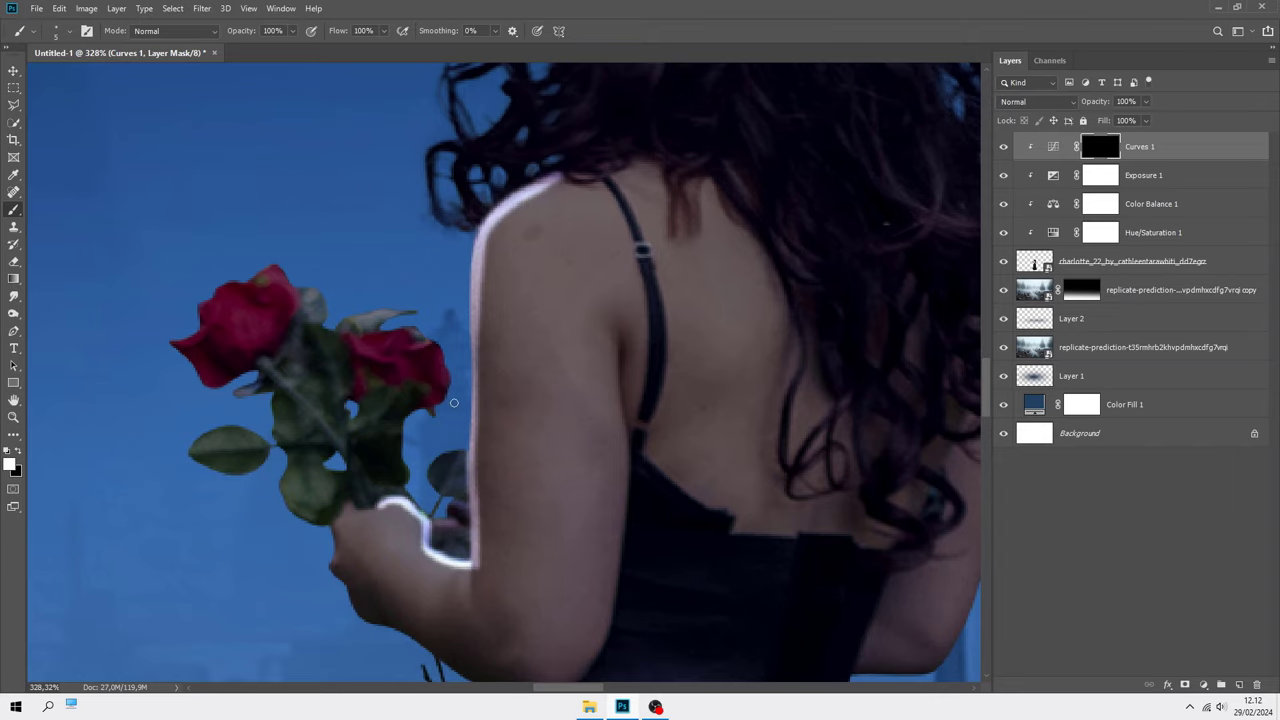
{"action": "scroll", "coordinate": [454, 403], "scroll_direction": "down", "scroll_amount": 2}
{"action": "scroll", "coordinate": [454, 403], "scroll_direction": "down", "scroll_amount": 3}
{"action": "scroll", "coordinate": [440, 360], "scroll_direction": "up", "scroll_amount": 2}
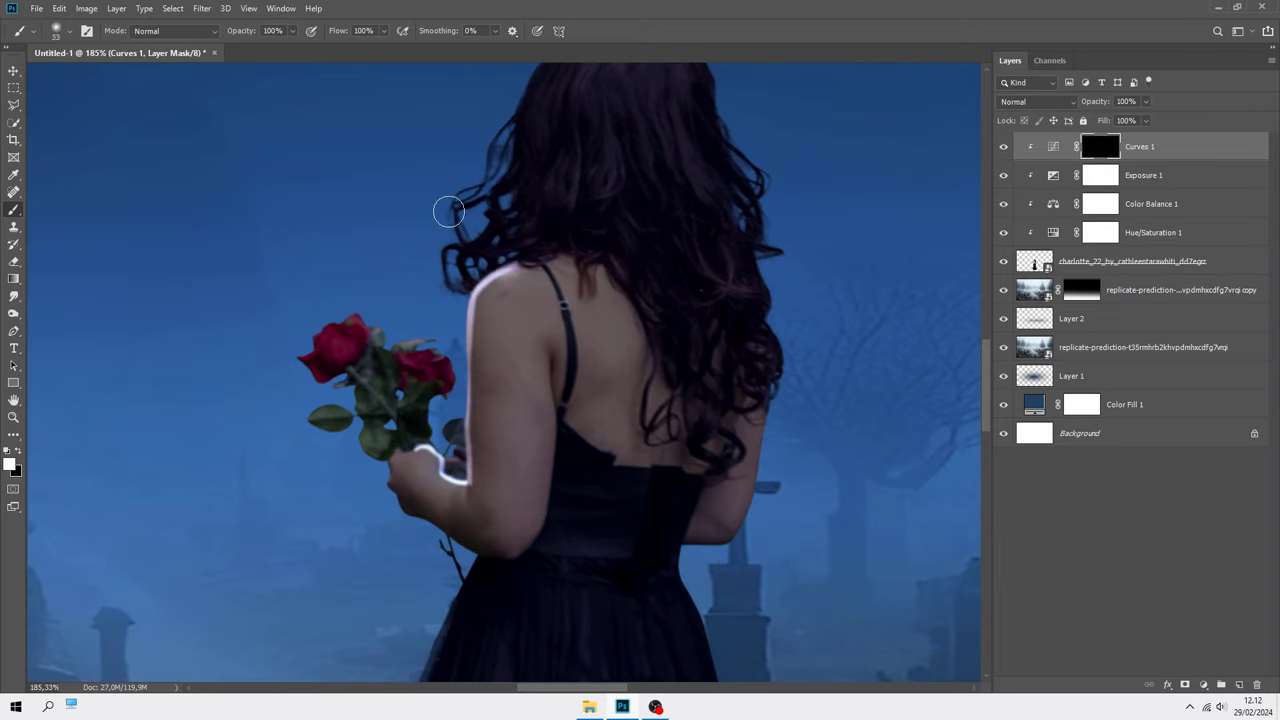
At 45% brush opacity, soften the arm's glow and lighten the roses and hair
{"action": "left_click", "coordinate": [292, 31]}
{"action": "type", "text": "45"}
{"action": "right_click", "coordinate": [457, 177], "text": "alt"}
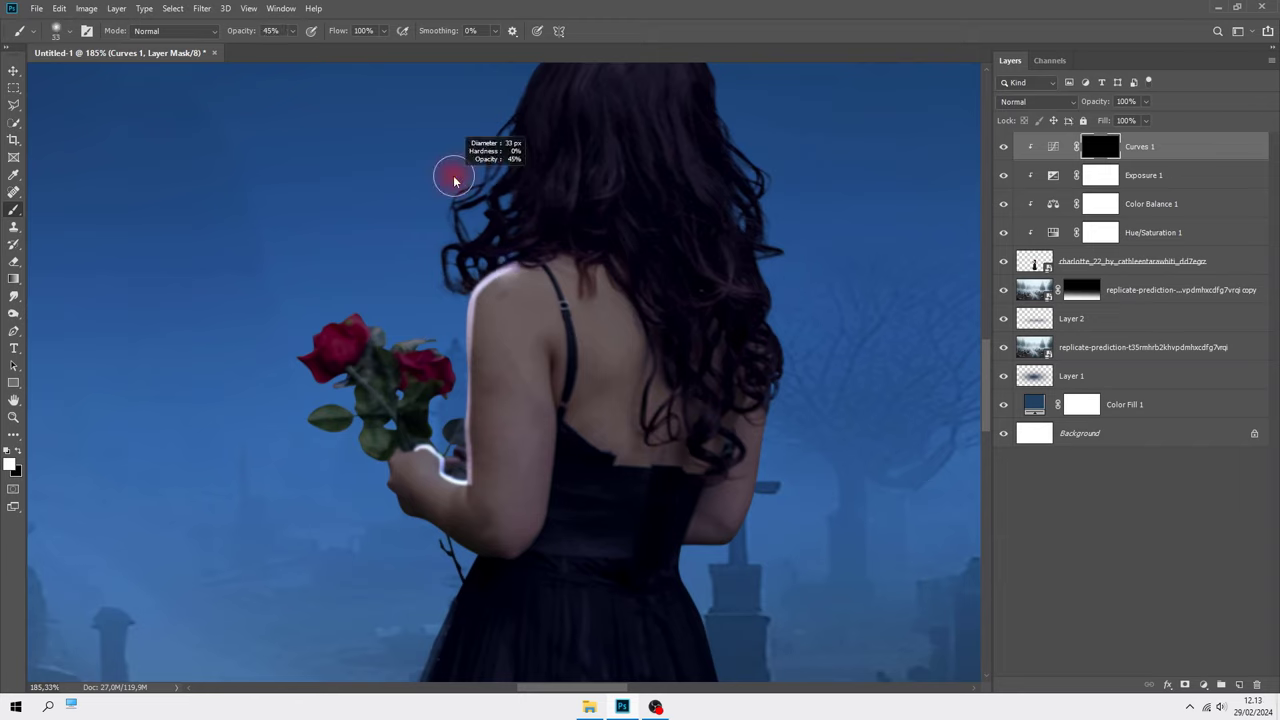
{"action": "left_click_drag", "start_coordinate": [462, 284], "coordinate": [446, 455]}
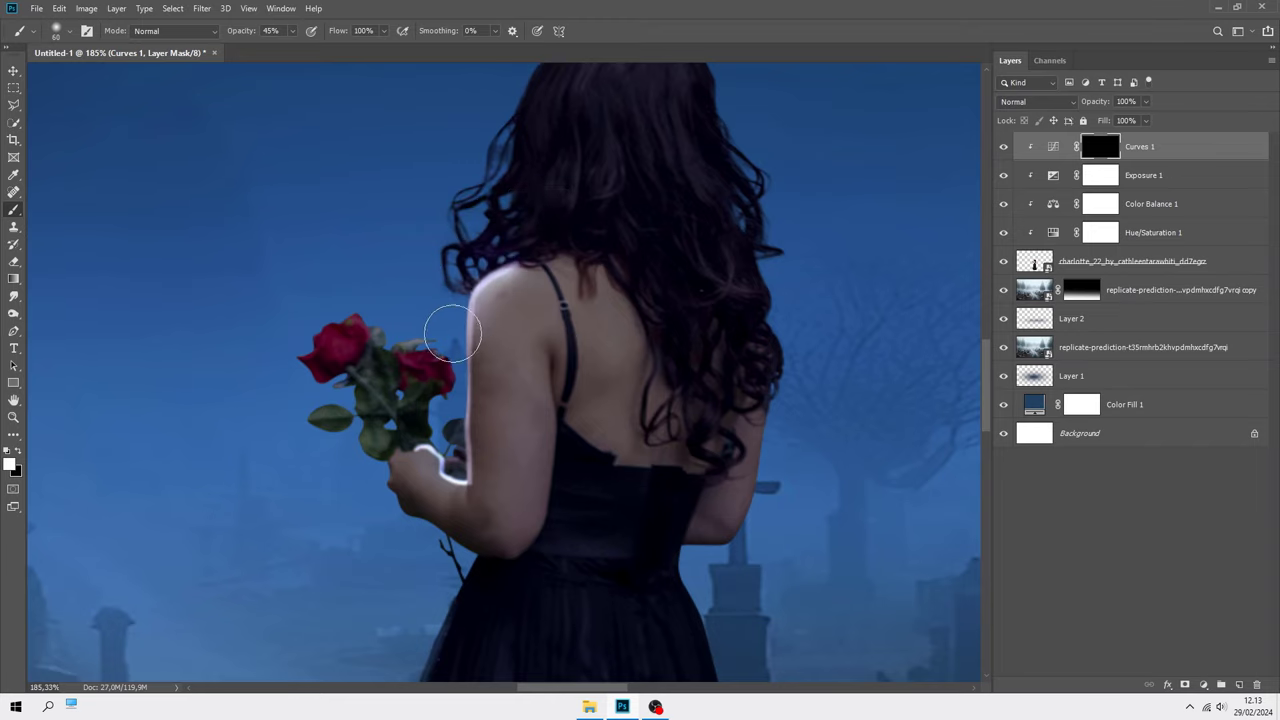
{"action": "right_click", "coordinate": [446, 455], "text": "alt"}
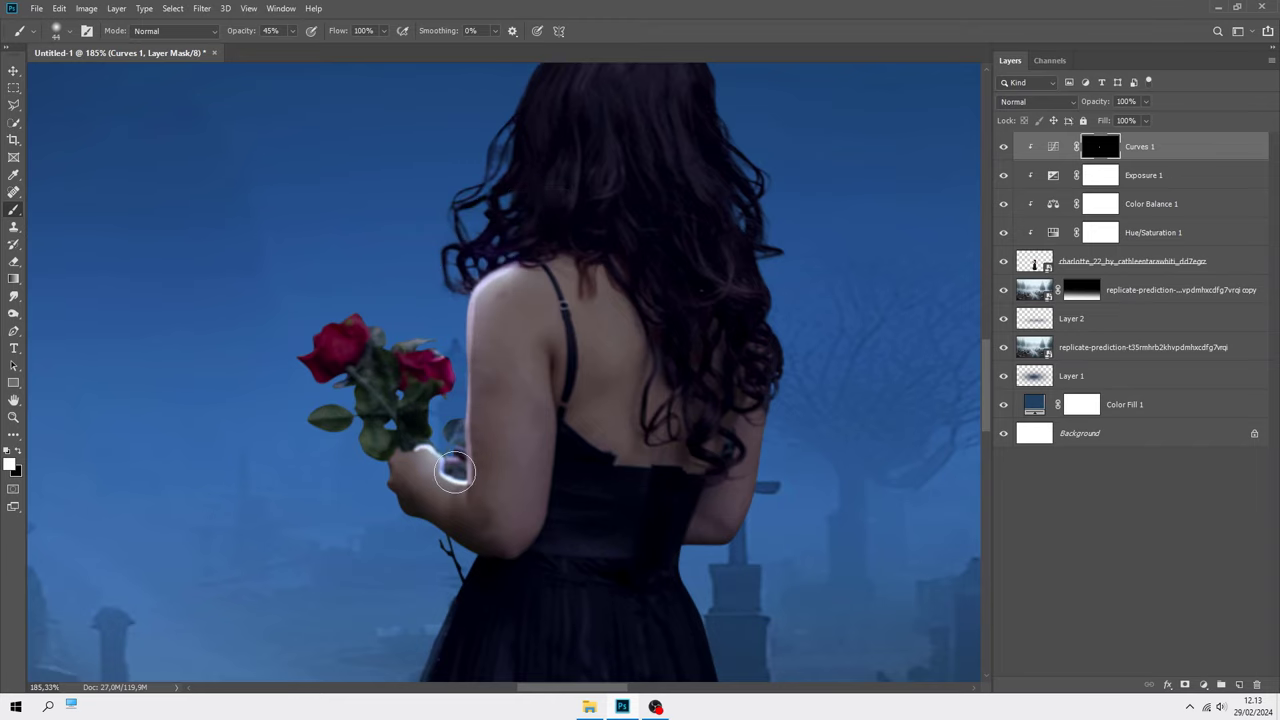
{"action": "scroll", "coordinate": [437, 456], "scroll_direction": "down", "scroll_amount": 2, "text": "alt"}
{"action": "left_click_drag", "start_coordinate": [425, 351], "coordinate": [429, 405]}
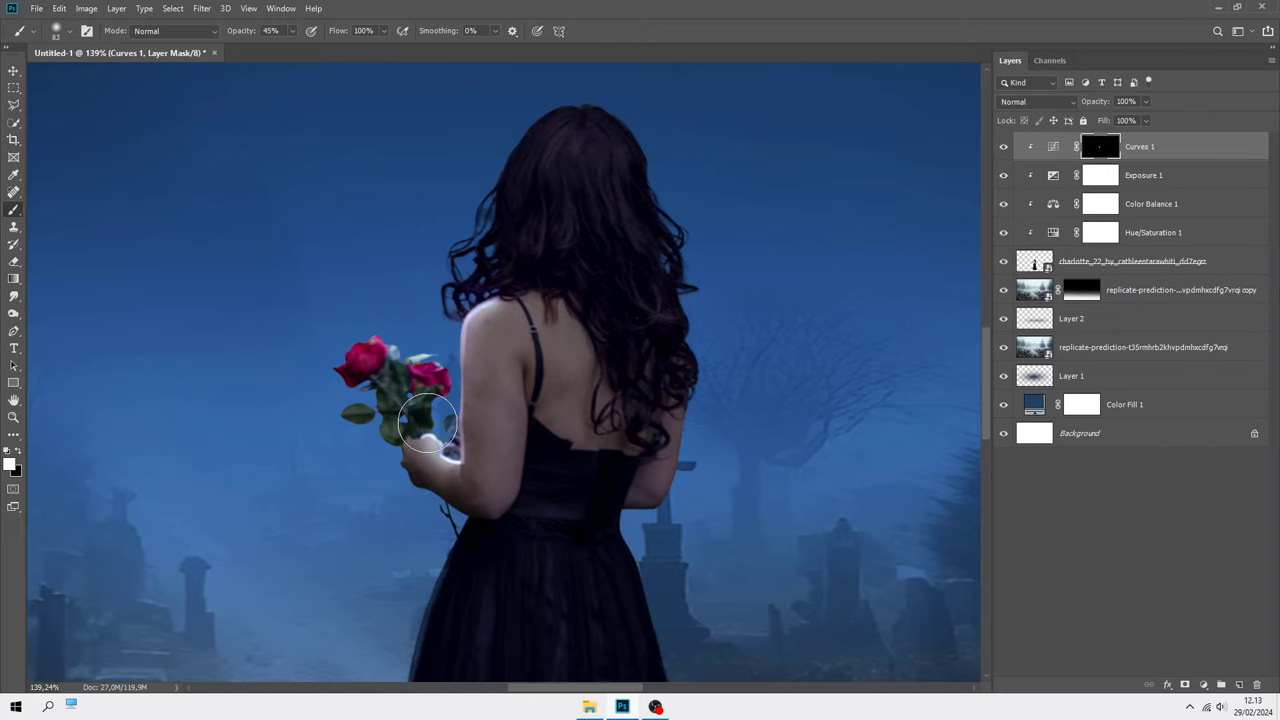
{"action": "scroll", "coordinate": [463, 367], "scroll_direction": "down", "scroll_amount": 2, "text": "alt"}
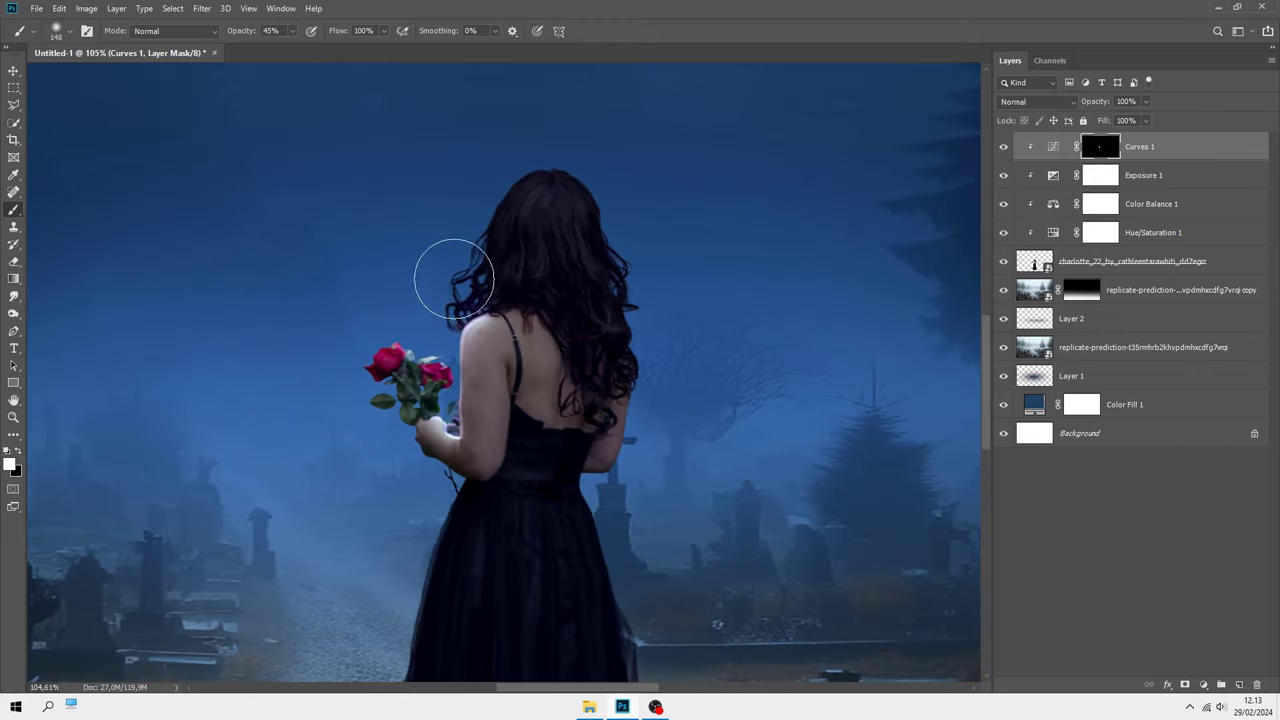
{"action": "left_click", "coordinate": [508, 162]}
{"action": "left_click_drag", "start_coordinate": [508, 160], "coordinate": [600, 229]}
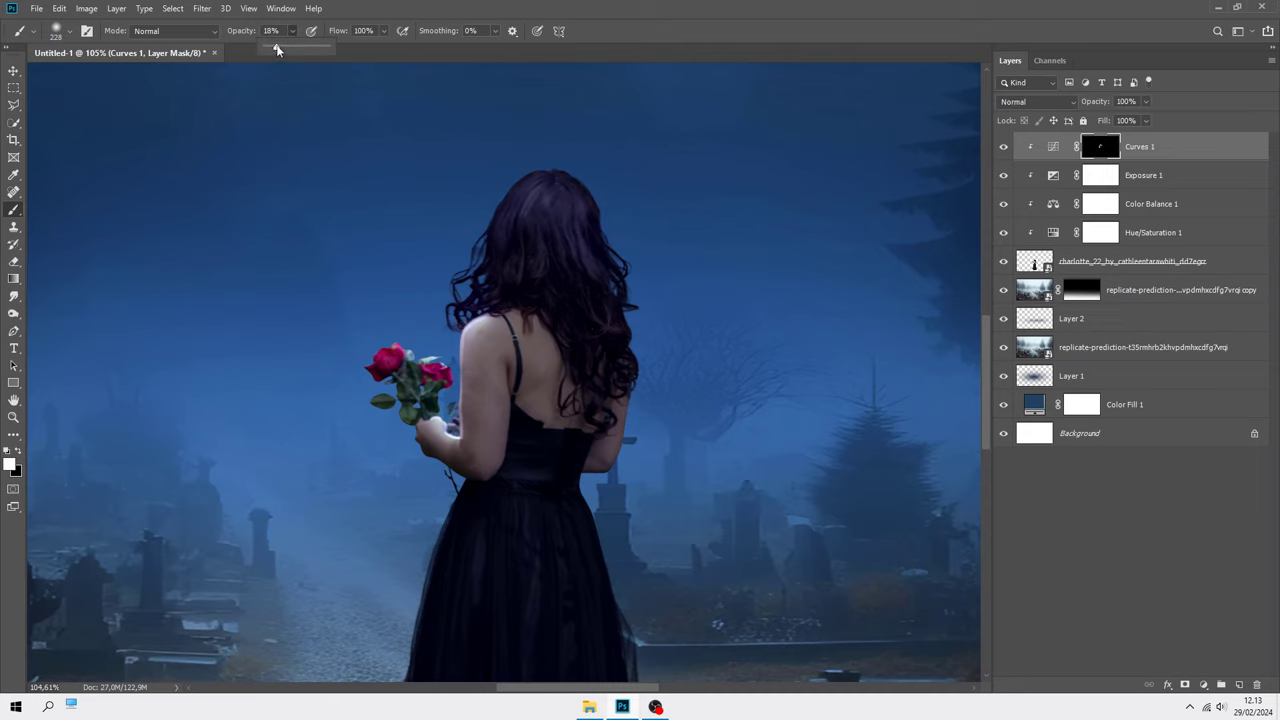
At 18% opacity, lighten the upper hair over the left shoulder, then reduce the brush size
{"action": "key", "text": "bracketleft"}
{"action": "key", "text": "bracketleft"}
{"action": "key", "text": "bracketleft"}
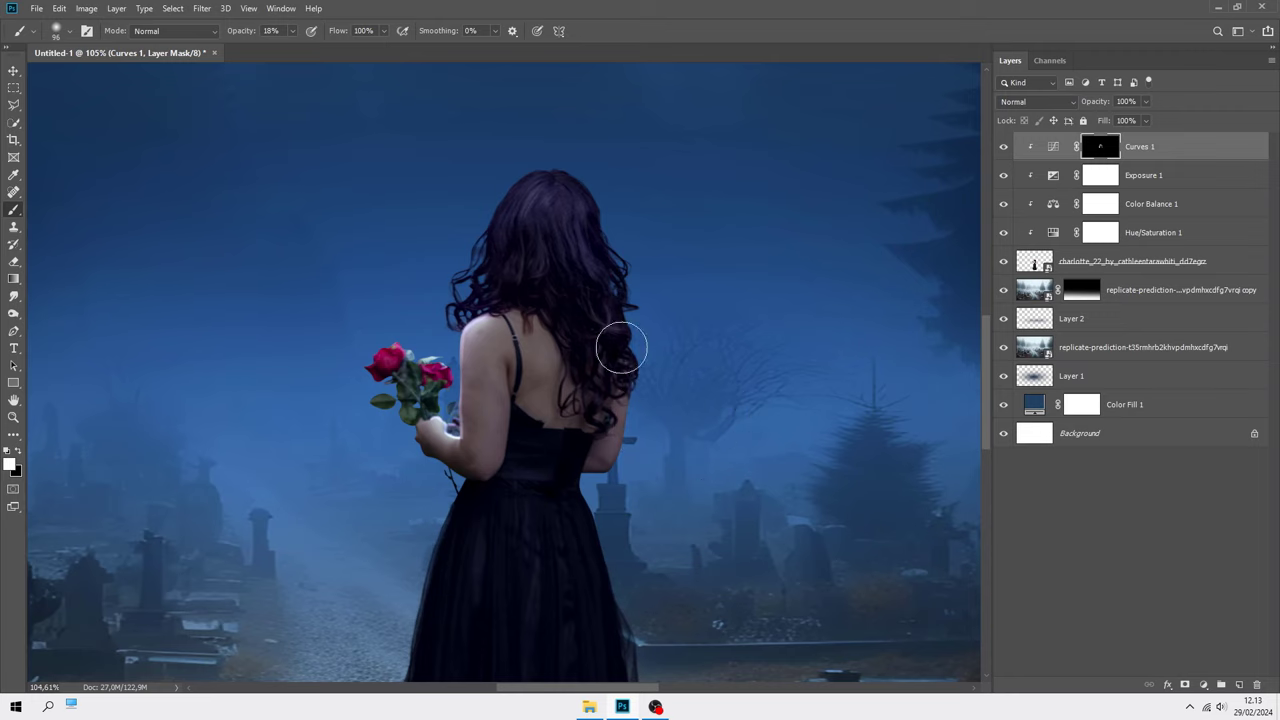
{"action": "left_click_drag", "start_coordinate": [621, 347], "coordinate": [471, 234]}
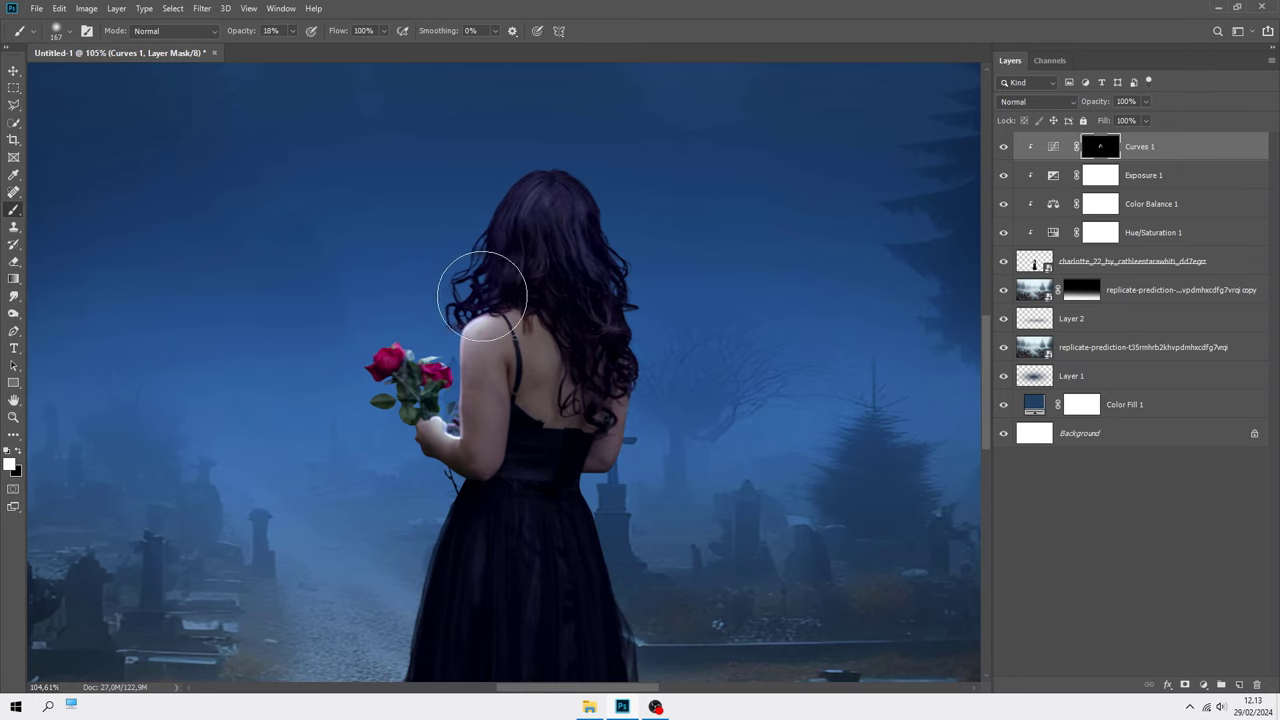
{"action": "key", "text": "bracketright"}
{"action": "key", "text": "bracketright"}
{"action": "key", "text": "bracketright"}
{"action": "scroll", "coordinate": [474, 213], "scroll_direction": "down", "scroll_amount": 3}
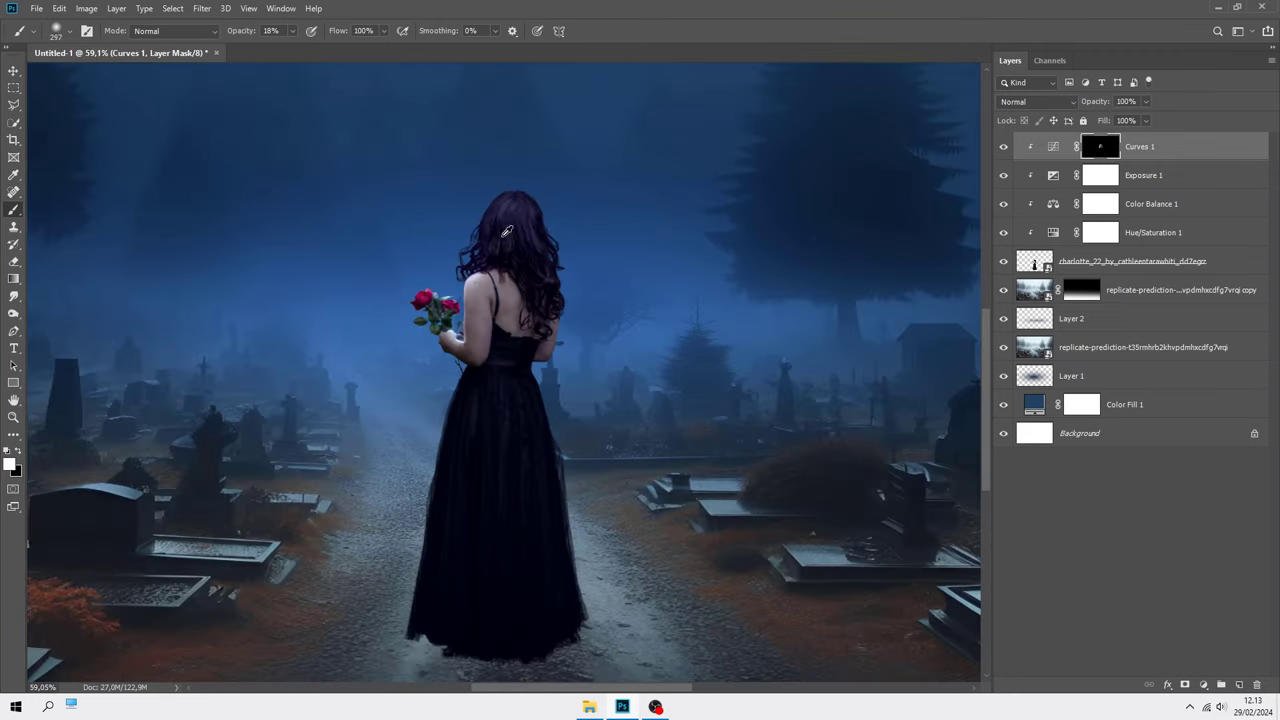
{"action": "scroll", "coordinate": [507, 231], "scroll_direction": "up", "scroll_amount": 2}
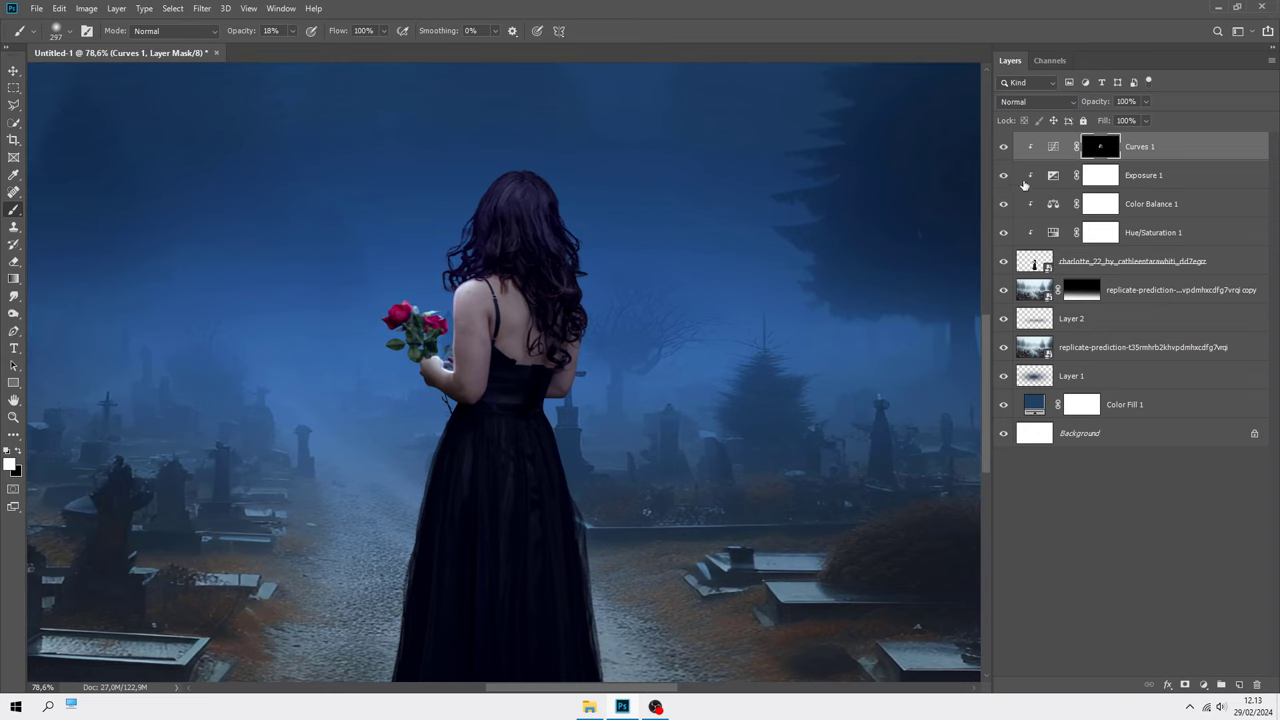
{"action": "scroll", "coordinate": [611, 335], "scroll_direction": "up", "scroll_amount": 2}
{"action": "left_click_drag", "start_coordinate": [578, 327], "coordinate": [503, 325]}
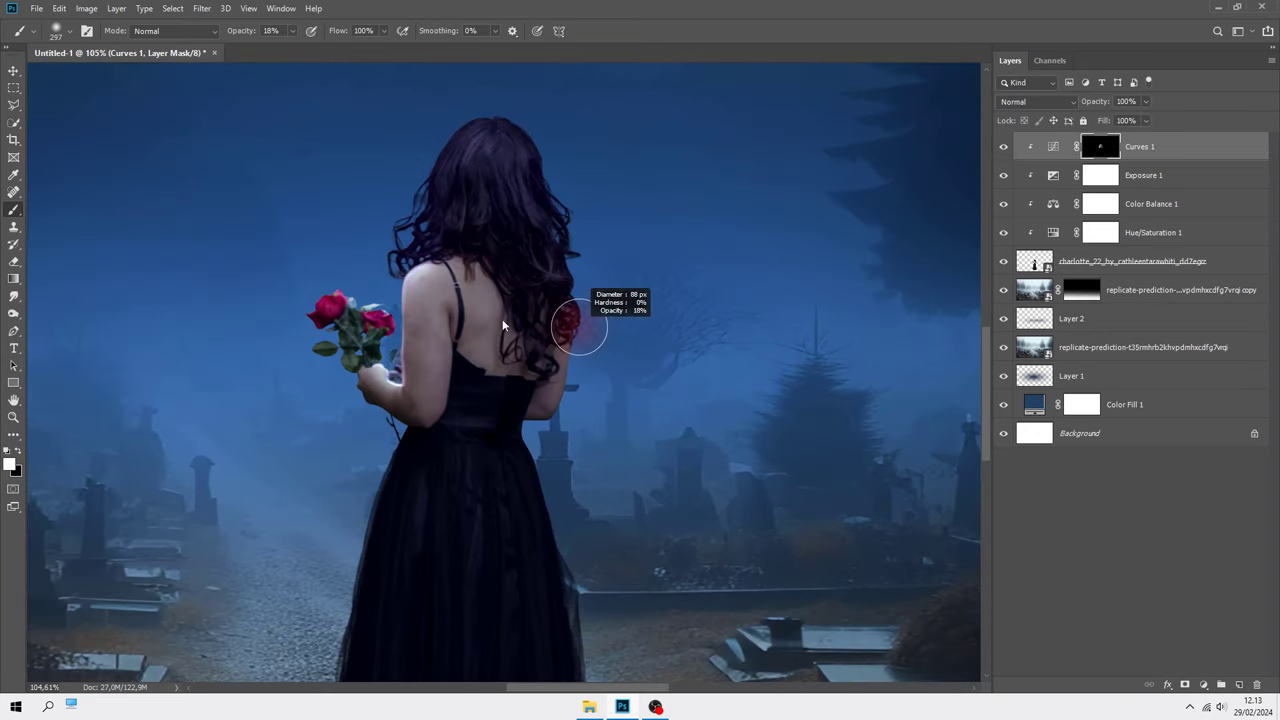
{"action": "scroll", "coordinate": [578, 340], "scroll_direction": "up", "scroll_amount": 6}
{"action": "scroll", "coordinate": [603, 357], "scroll_direction": "up", "scroll_amount": 2}
{"action": "left_click_drag", "start_coordinate": [571, 346], "coordinate": [560, 345]}
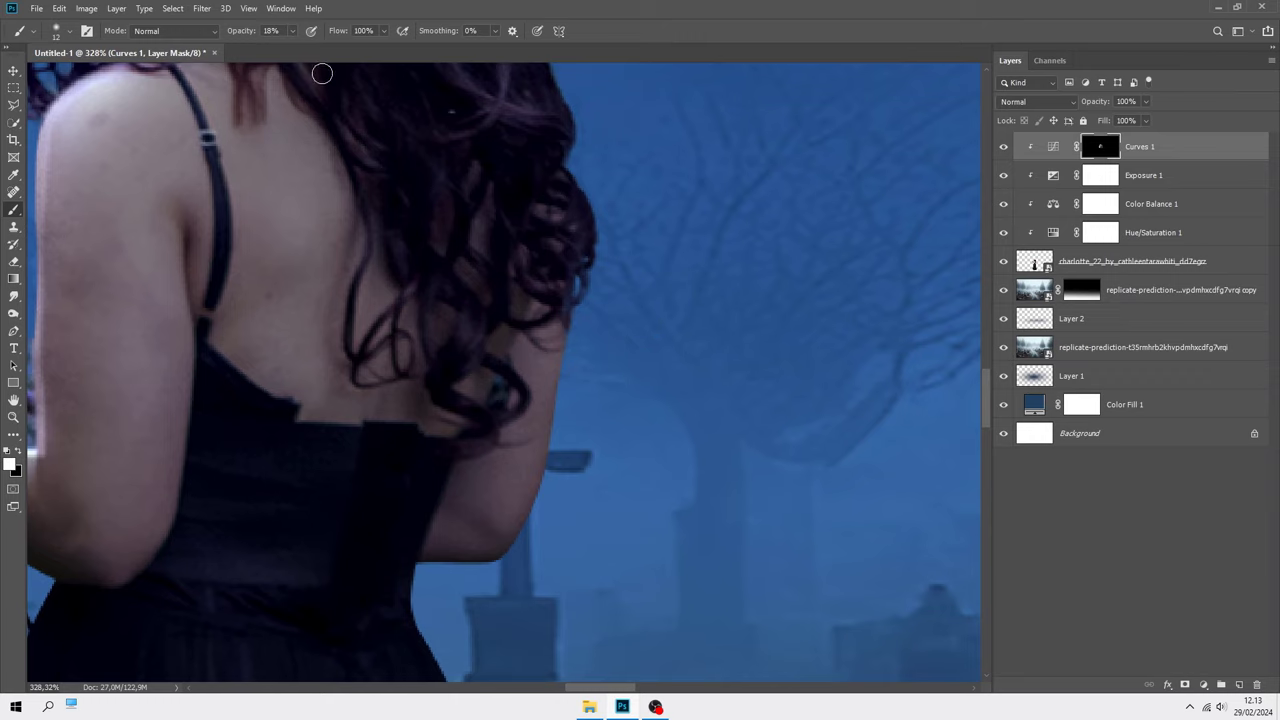
At 100% opacity, add rim light along the right arm and refine the left arm edge
{"action": "key", "text": "0"}
{"action": "scroll", "coordinate": [590, 275], "scroll_direction": "down", "scroll_amount": 2}
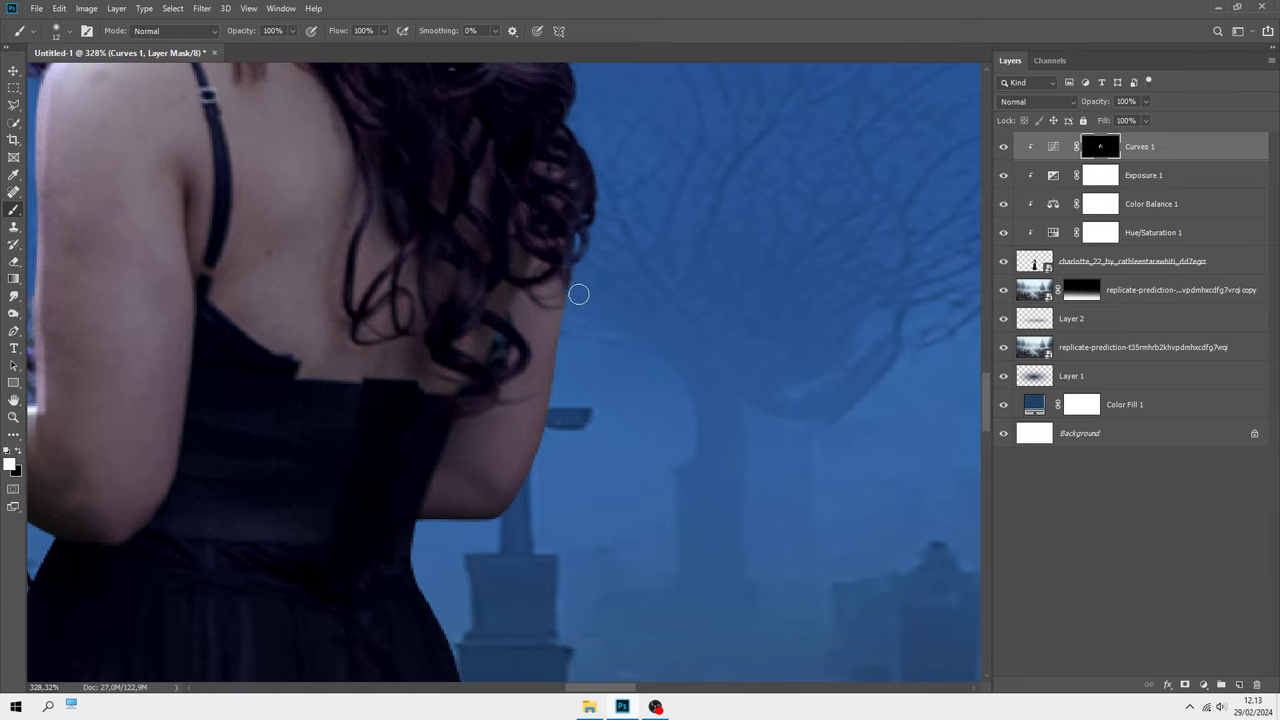
{"action": "mouse_move", "coordinate": [571, 329]}
{"action": "left_mouse_down"}
{"action": "mouse_move", "coordinate": [517, 520]}
{"action": "mouse_move", "coordinate": [564, 380]}
{"action": "left_mouse_up"}
{"action": "key", "text": "ctrl+0"}
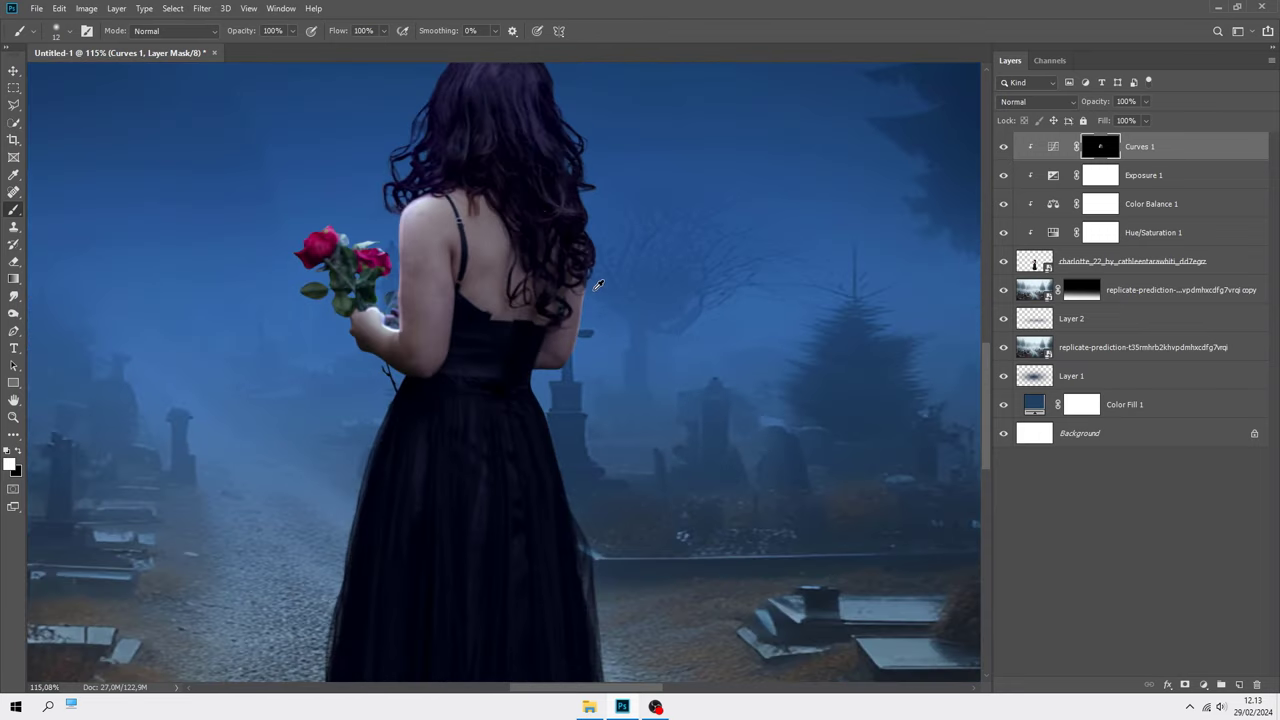
{"action": "scroll", "coordinate": [511, 291], "scroll_direction": "up", "scroll_amount": 2}
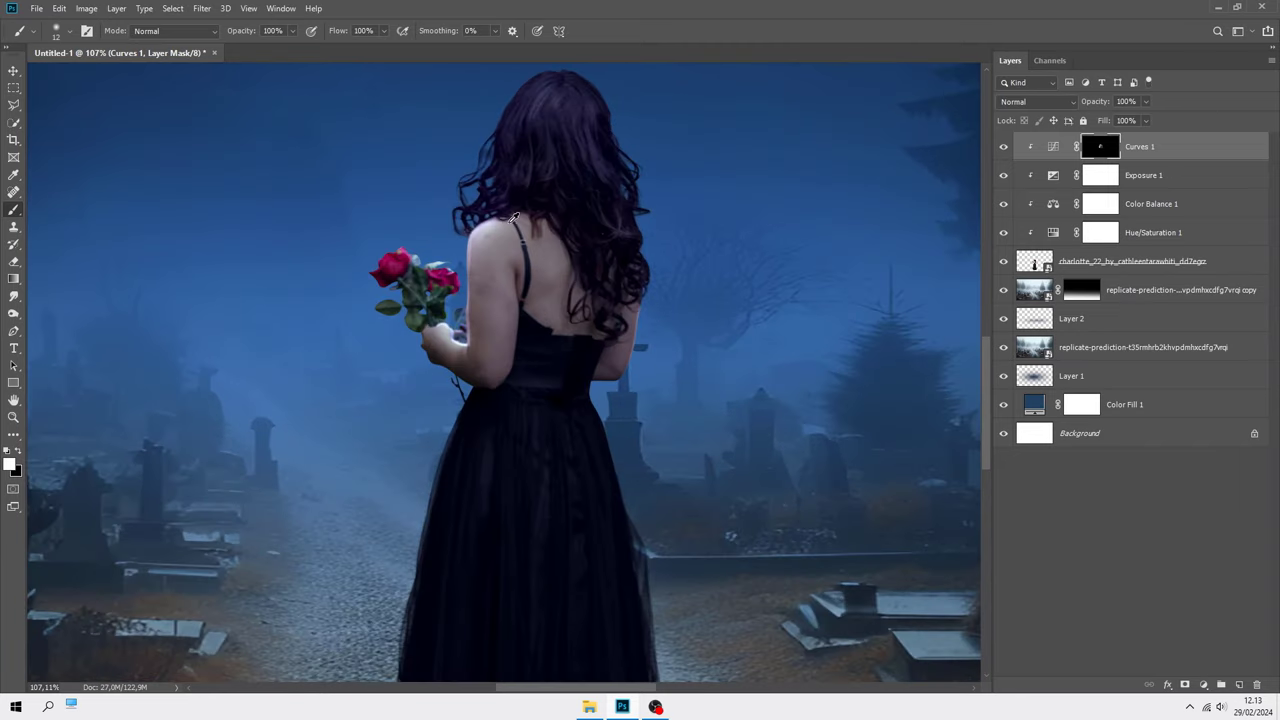
{"action": "scroll", "coordinate": [511, 291], "scroll_direction": "up", "scroll_amount": 3}
{"action": "right_click", "coordinate": [463, 216]}
{"action": "key", "text": "Escape"}
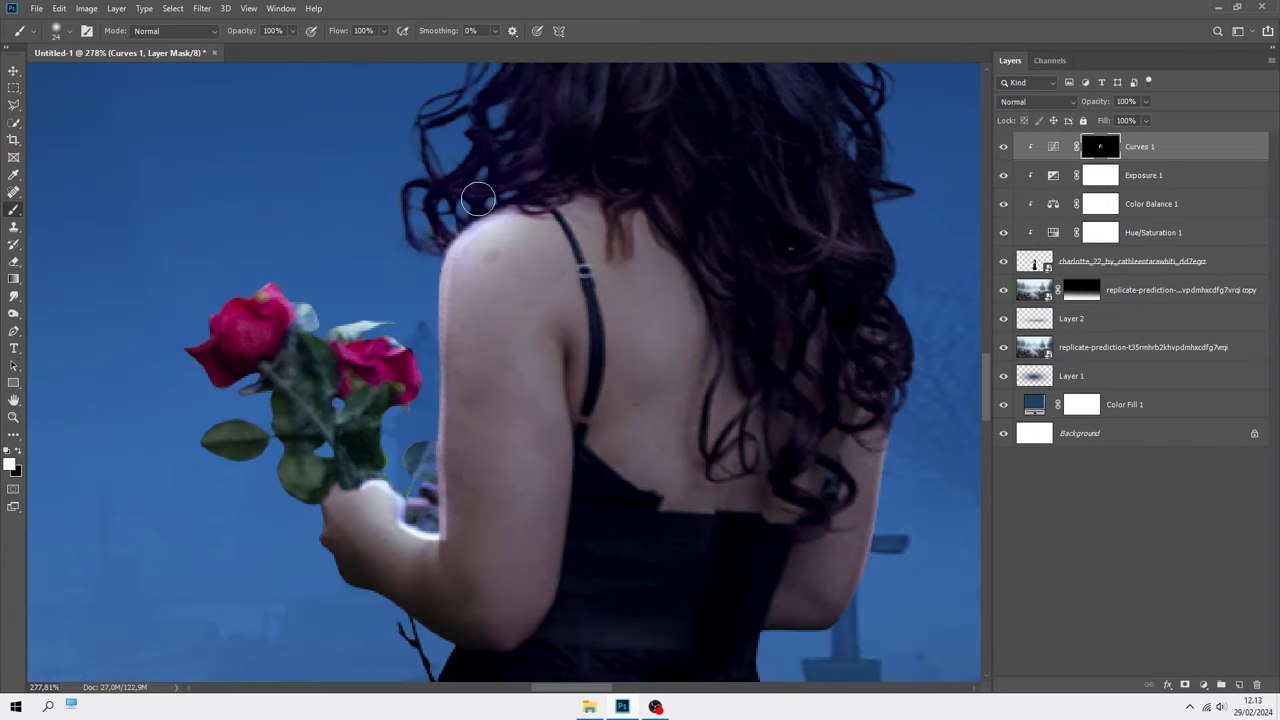
{"action": "left_click_drag", "start_coordinate": [441, 271], "coordinate": [428, 467]}
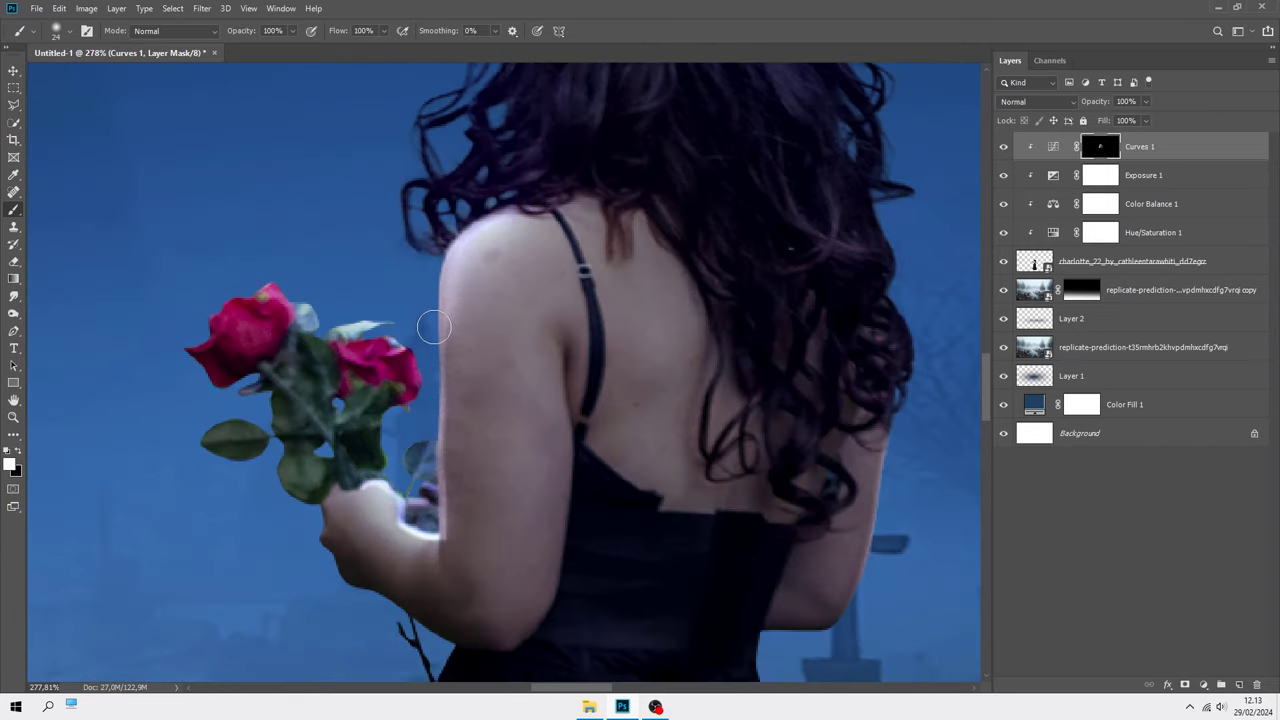
{"action": "scroll", "coordinate": [428, 467], "scroll_direction": "down", "scroll_amount": 2}
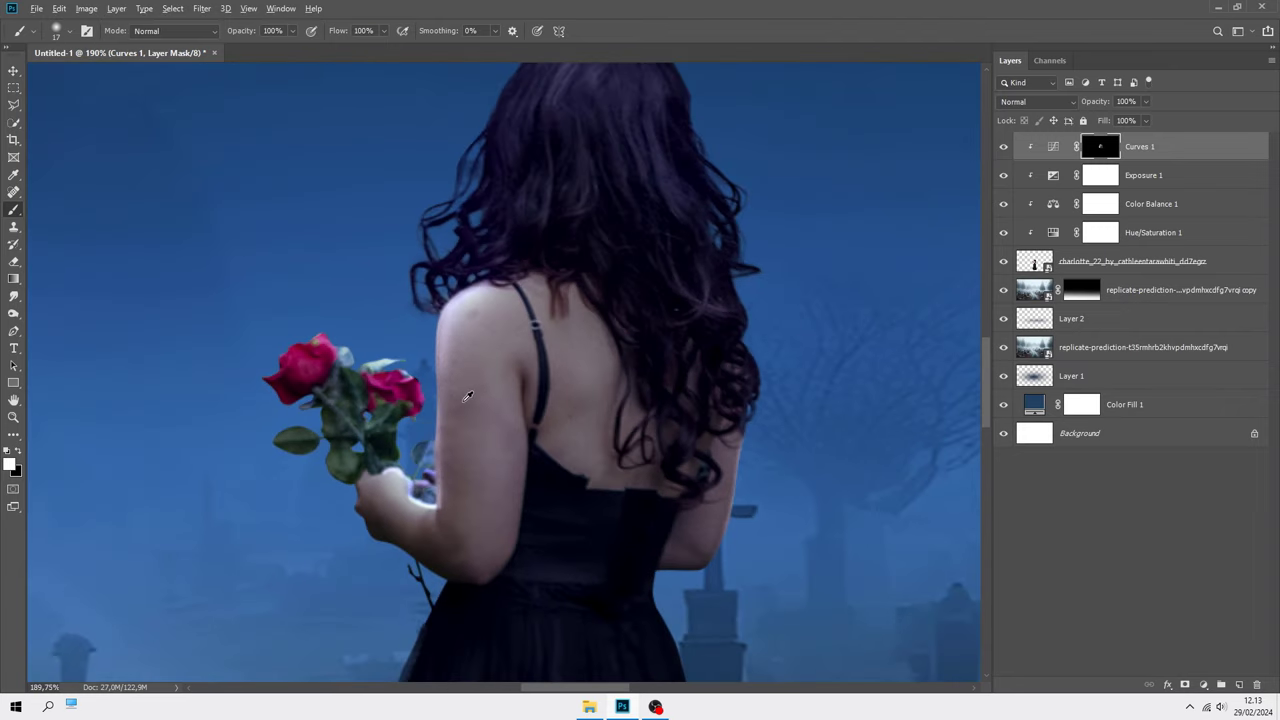
{"action": "scroll", "coordinate": [509, 357], "scroll_direction": "down", "scroll_amount": 5}
{"action": "scroll", "coordinate": [508, 370], "scroll_direction": "down", "scroll_amount": 3}
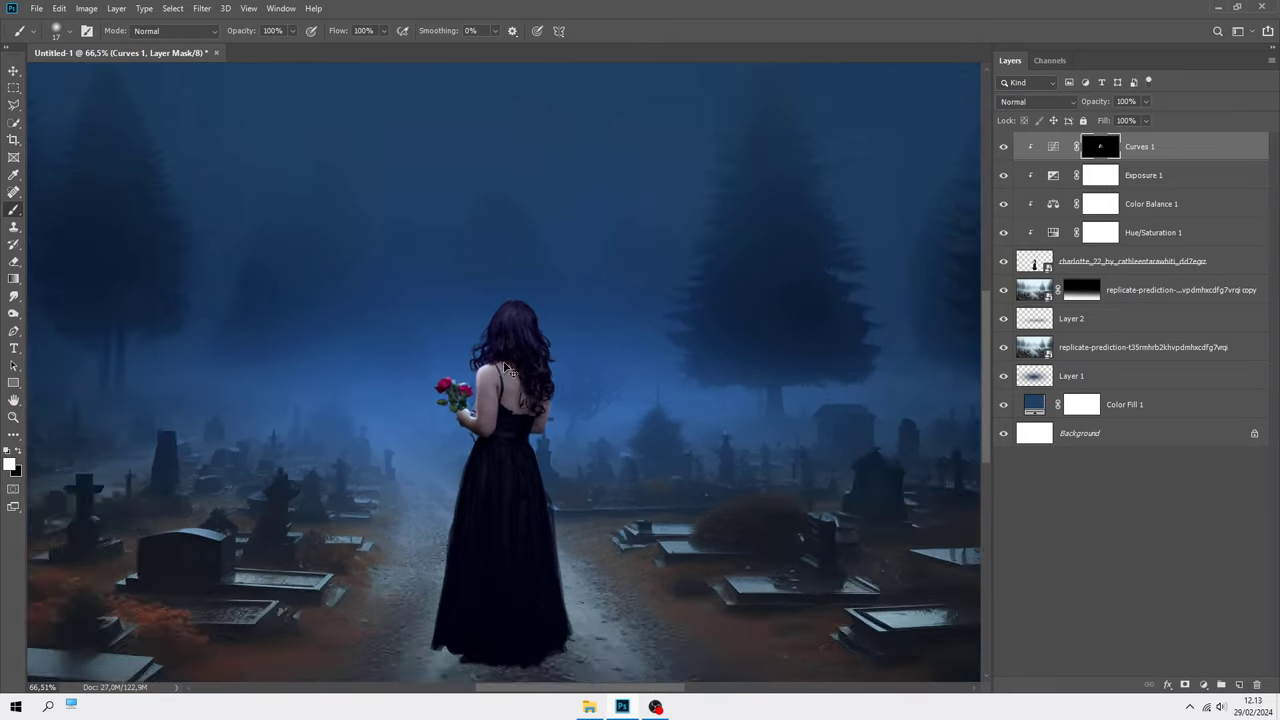
{"action": "scroll", "coordinate": [505, 365], "scroll_direction": "down", "scroll_amount": 3}
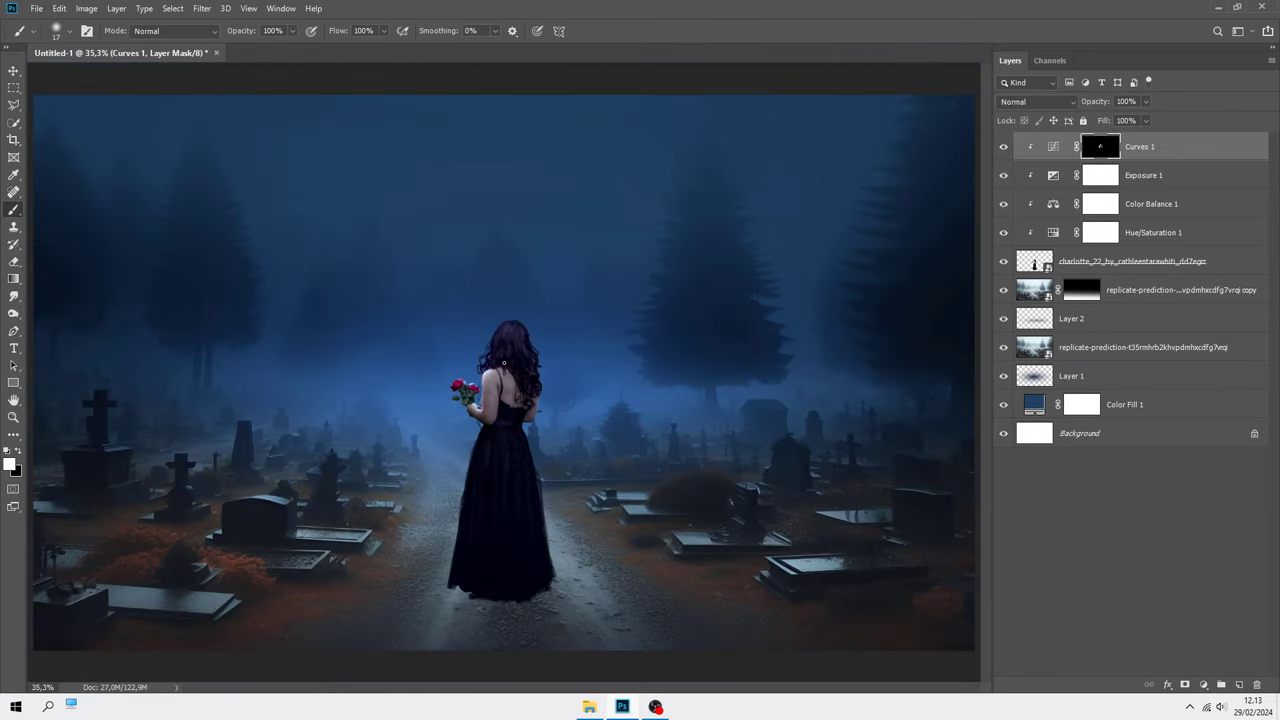
Create a new empty layer named shdaow above the replicate copy layer
{"action": "left_click", "coordinate": [1002, 148]}
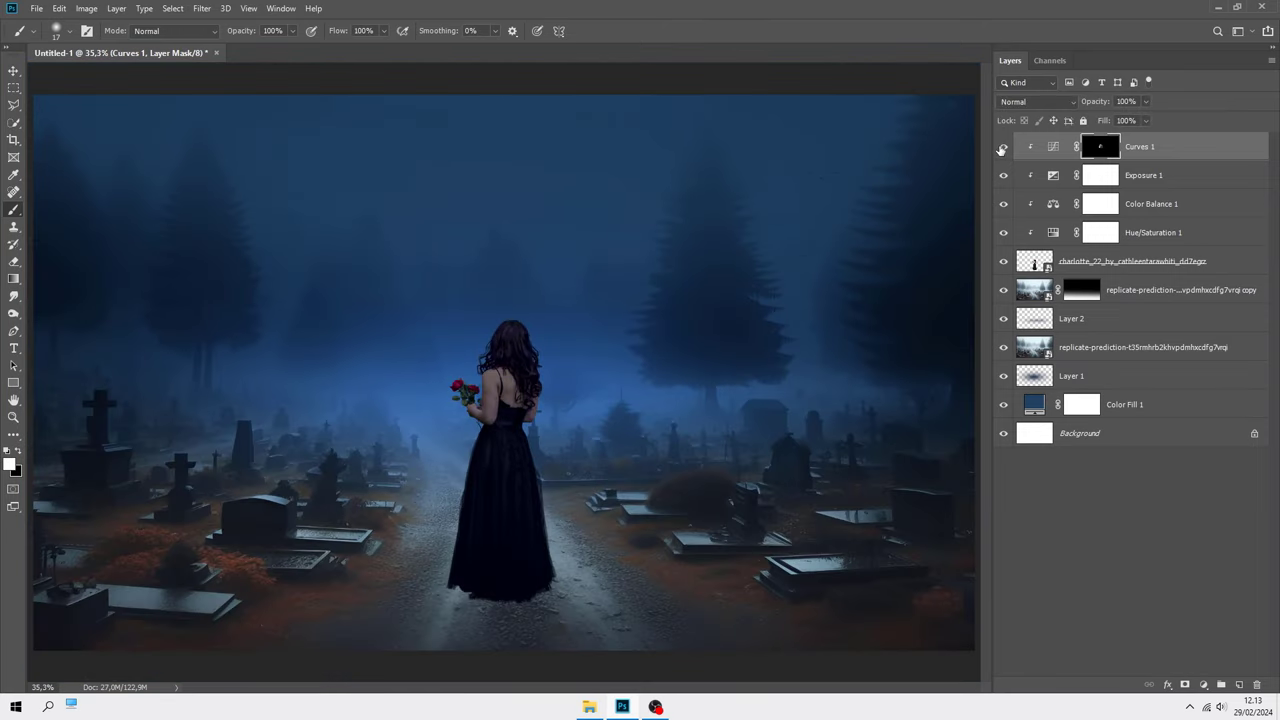
{"action": "left_click", "coordinate": [1053, 147]}
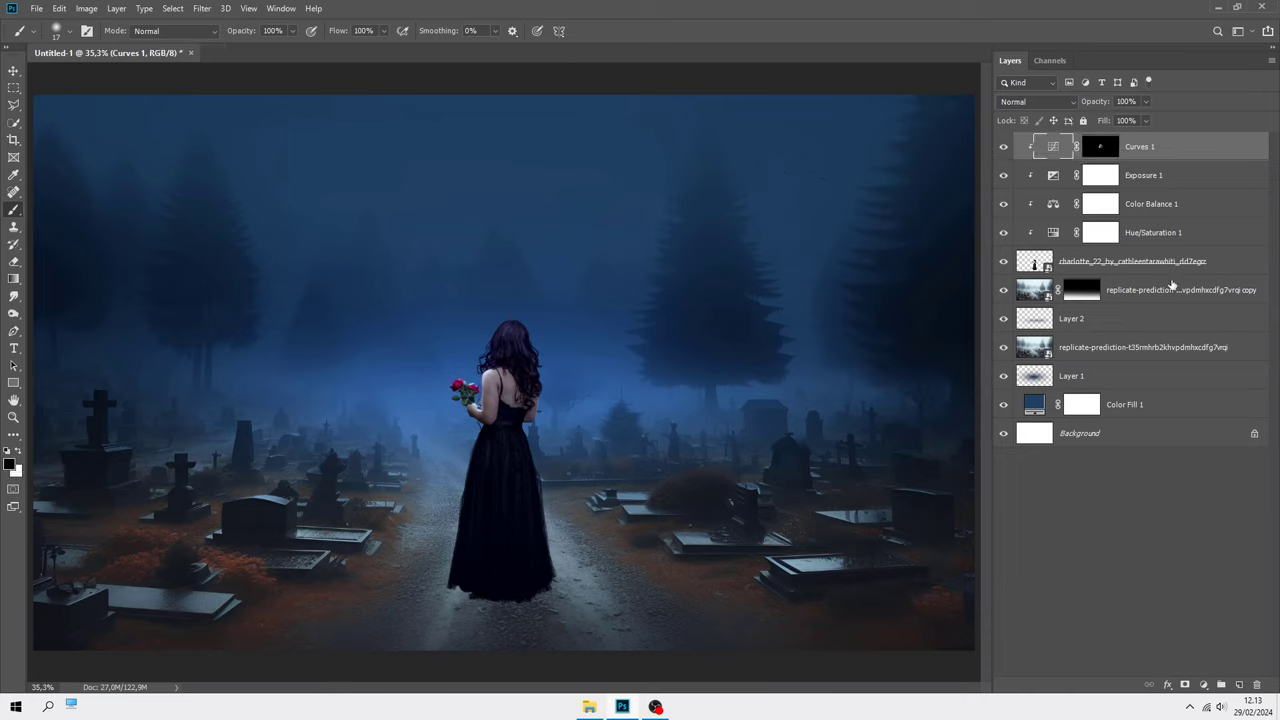
{"action": "left_click", "coordinate": [1172, 288]}
{"action": "left_click", "coordinate": [1239, 685]}
{"action": "type", "text": "shdaow"}
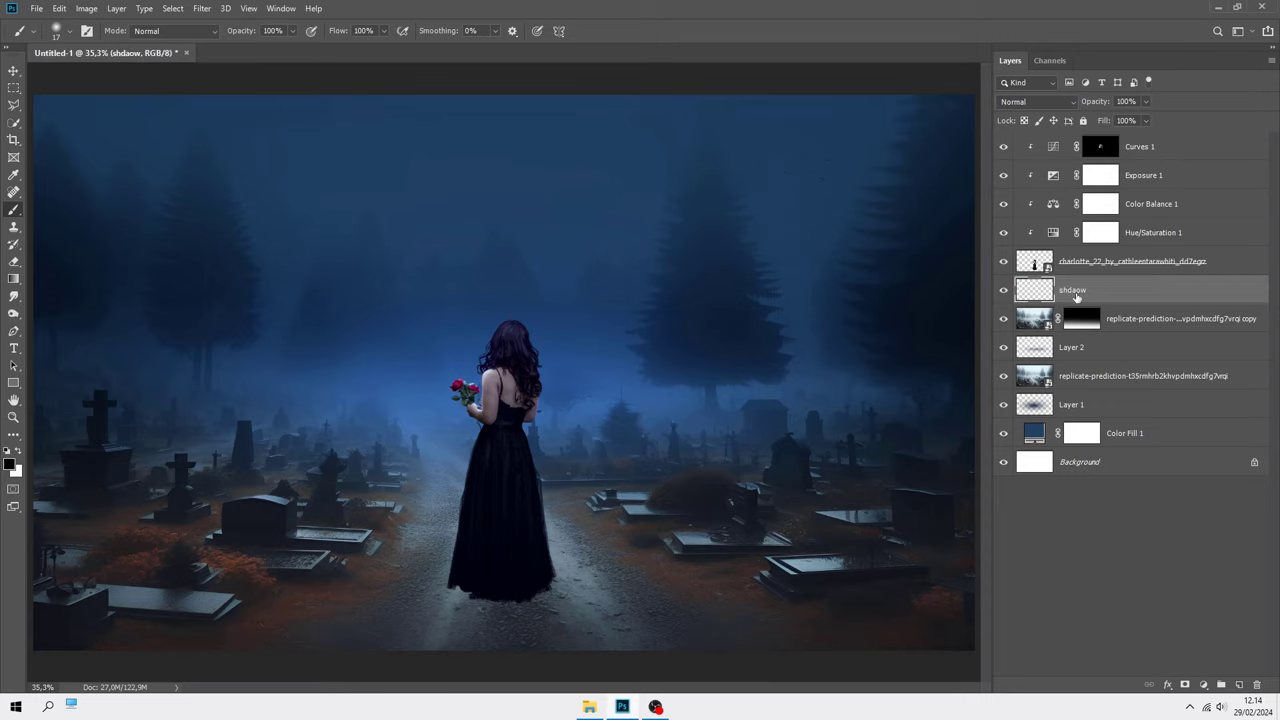
{"action": "scroll", "coordinate": [546, 474], "scroll_direction": "up", "scroll_amount": 3}
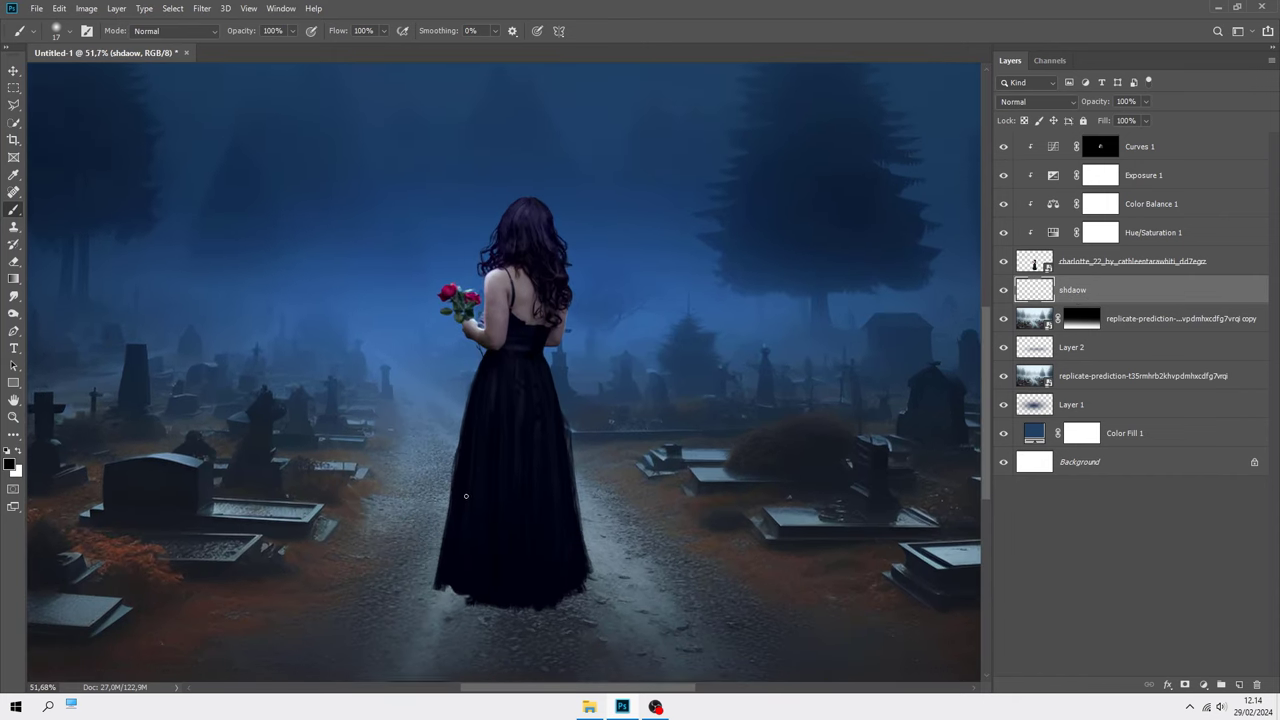
Switch to the standard Brush Tool for painting the shadow
{"action": "right_click", "coordinate": [13, 213]}
{"action": "left_click", "coordinate": [60, 208]}
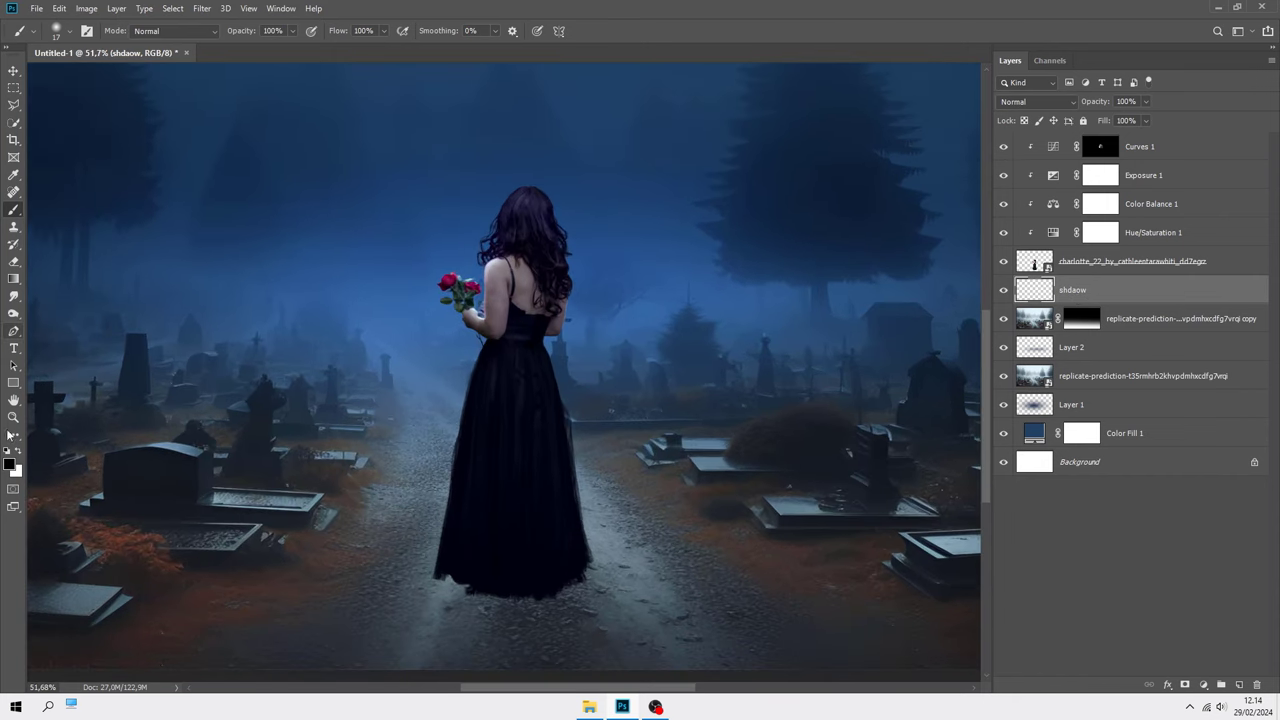
{"action": "scroll", "coordinate": [350, 300], "scroll_direction": "down", "scroll_amount": 1}
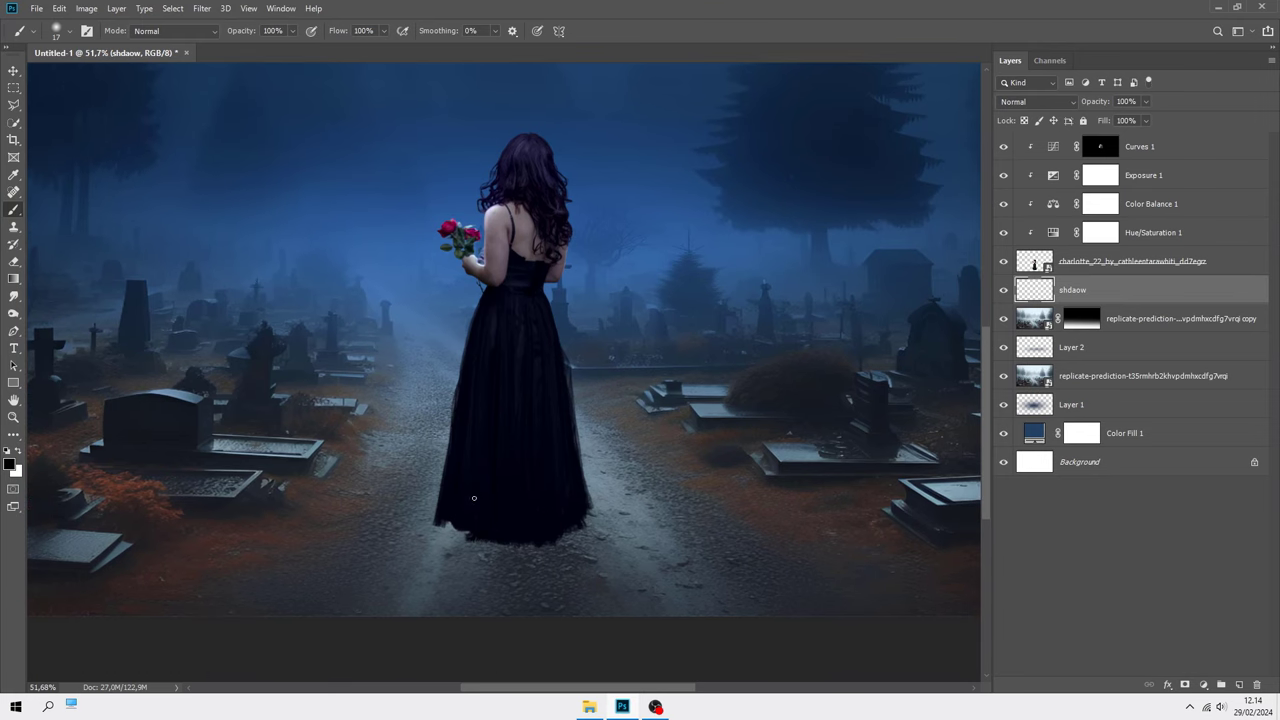
{"action": "scroll", "coordinate": [500, 430], "scroll_direction": "up", "scroll_amount": 2}
{"action": "scroll", "coordinate": [497, 451], "scroll_direction": "down", "scroll_amount": 2}
Paint a black shadow with a 146 px soft brush from the dress hem to the bottom edge
{"action": "right_click", "coordinate": [508, 413]}
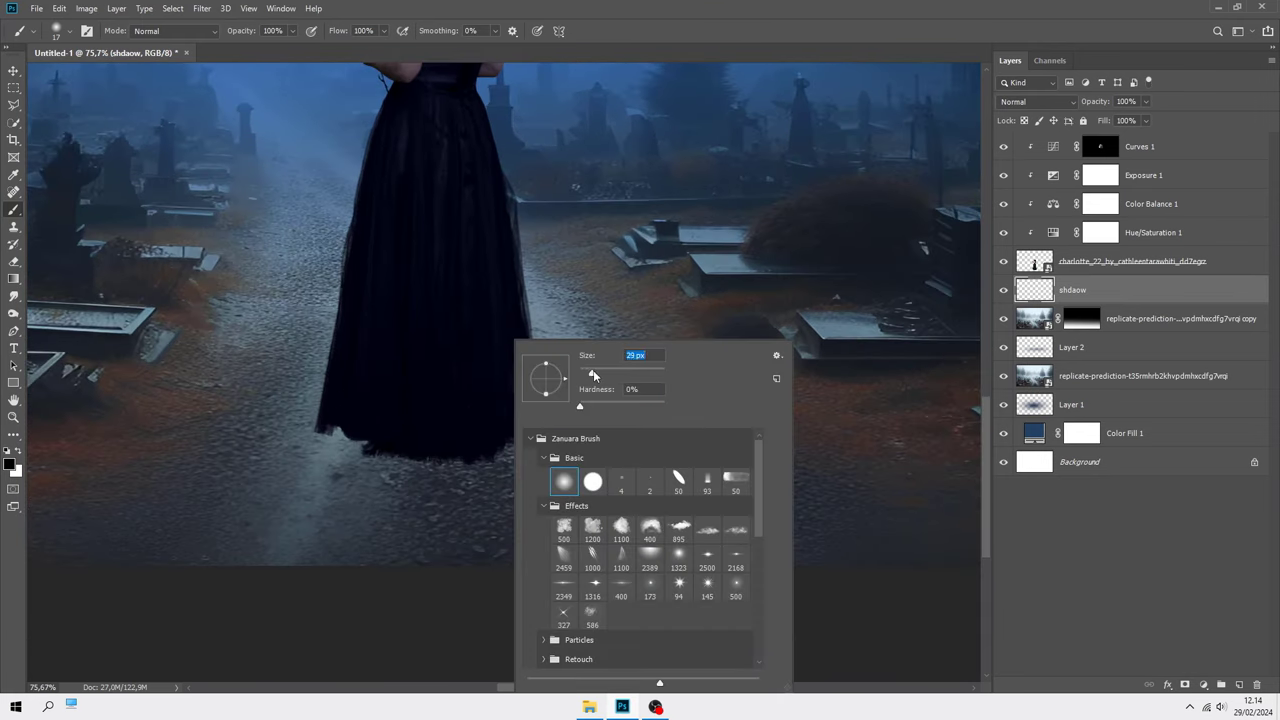
{"action": "right_click", "coordinate": [476, 427], "text": "alt"}
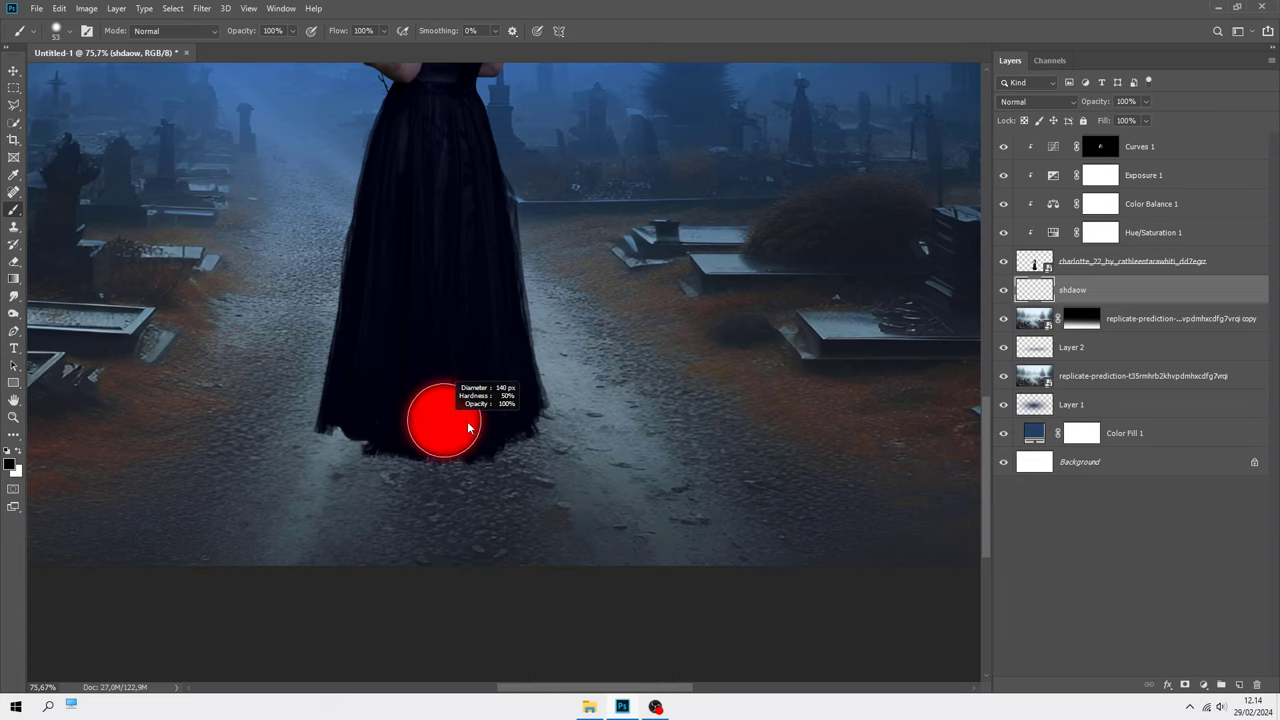
{"action": "mouse_move", "coordinate": [520, 435]}
{"action": "left_mouse_down"}
{"action": "mouse_move", "coordinate": [474, 391]}
{"action": "mouse_move", "coordinate": [589, 557]}
{"action": "left_mouse_up"}
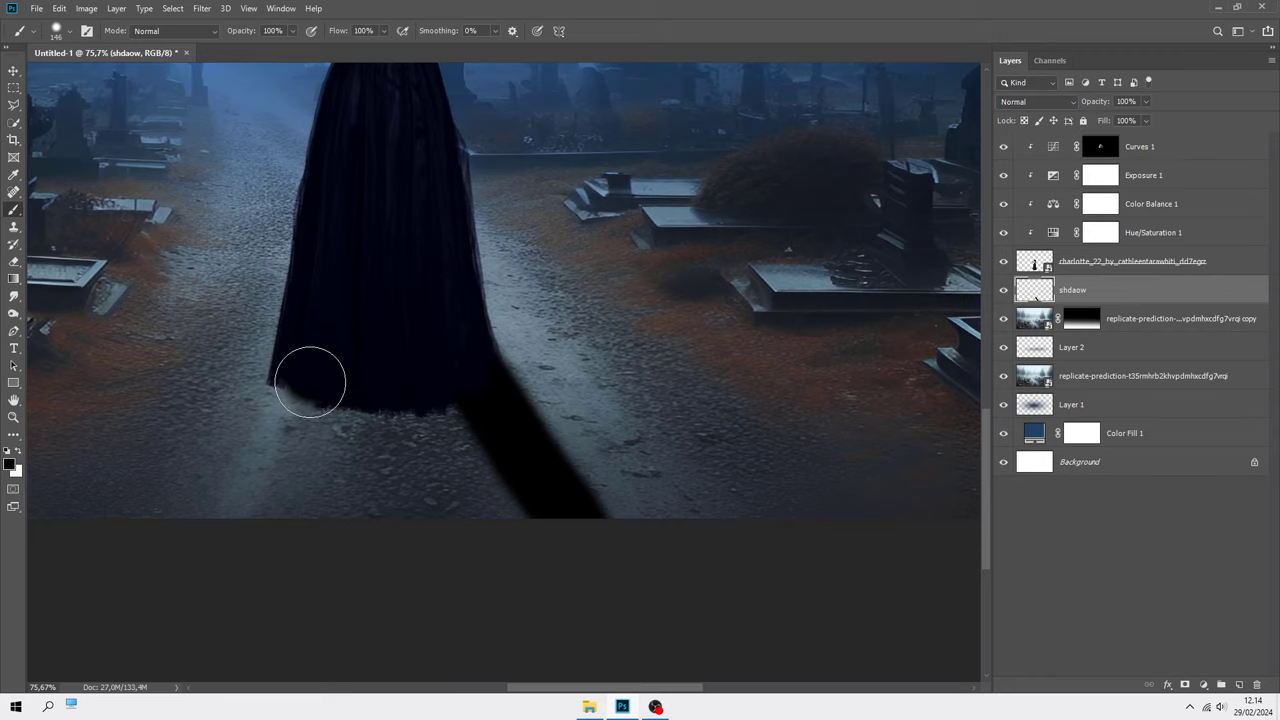
{"action": "left_click_drag", "start_coordinate": [309, 377], "coordinate": [223, 594]}
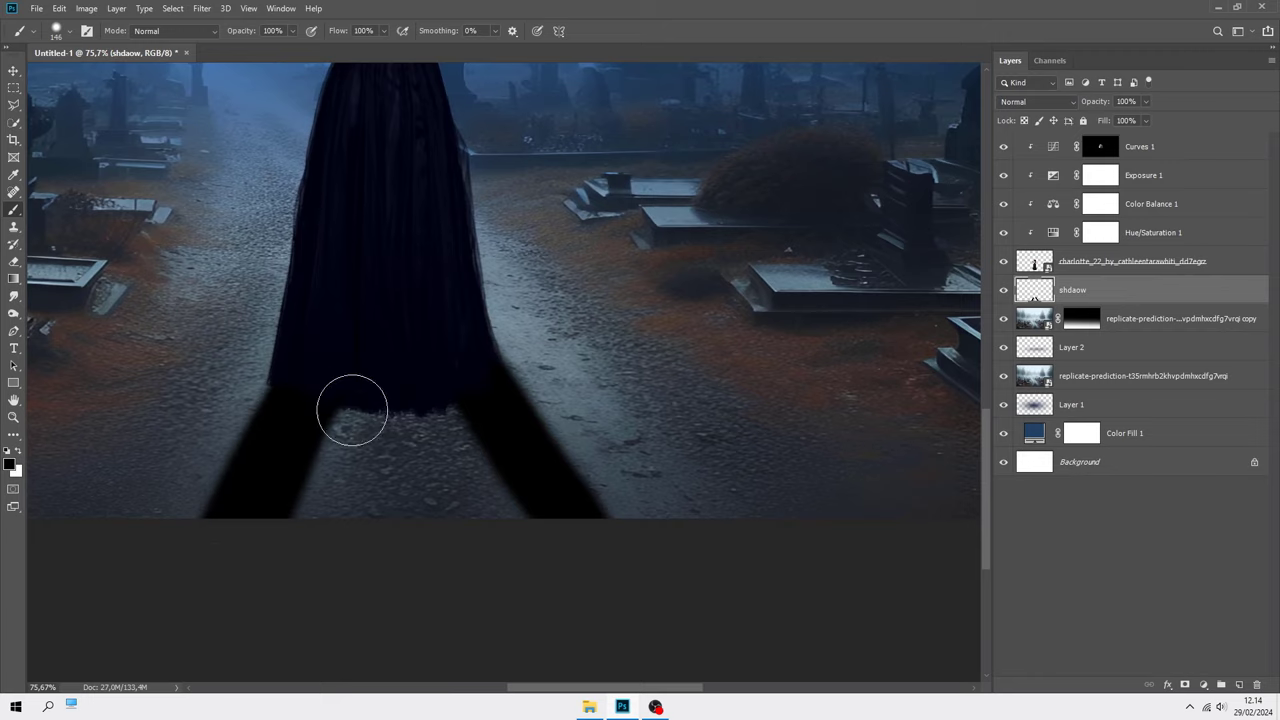
{"action": "mouse_move", "coordinate": [352, 409]}
{"action": "left_mouse_down"}
{"action": "mouse_move", "coordinate": [346, 400]}
{"action": "mouse_move", "coordinate": [414, 514]}
{"action": "mouse_move", "coordinate": [488, 510]}
{"action": "left_mouse_up"}
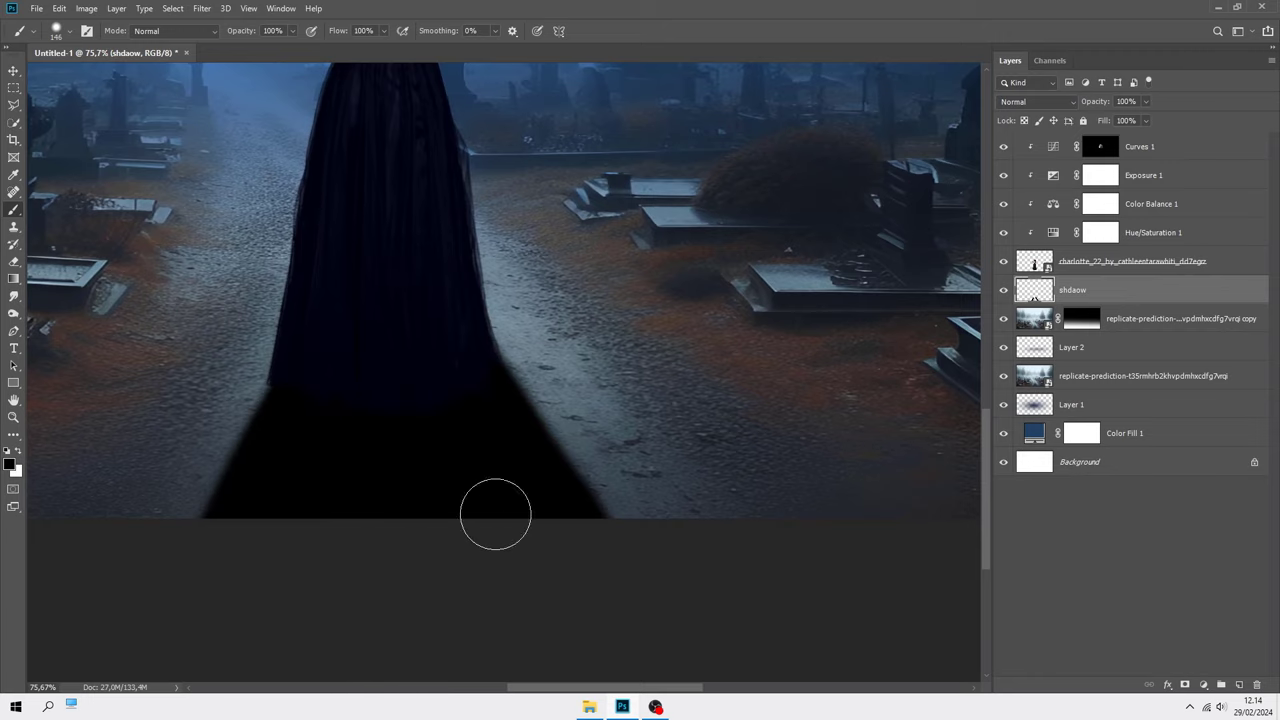
{"action": "scroll", "coordinate": [460, 460], "scroll_direction": "down", "scroll_amount": 1}
{"action": "scroll", "coordinate": [423, 406], "scroll_direction": "down", "scroll_amount": 1}
{"action": "scroll", "coordinate": [406, 420], "scroll_direction": "down", "scroll_amount": 1}
{"action": "scroll", "coordinate": [577, 632], "scroll_direction": "up", "scroll_amount": 1}
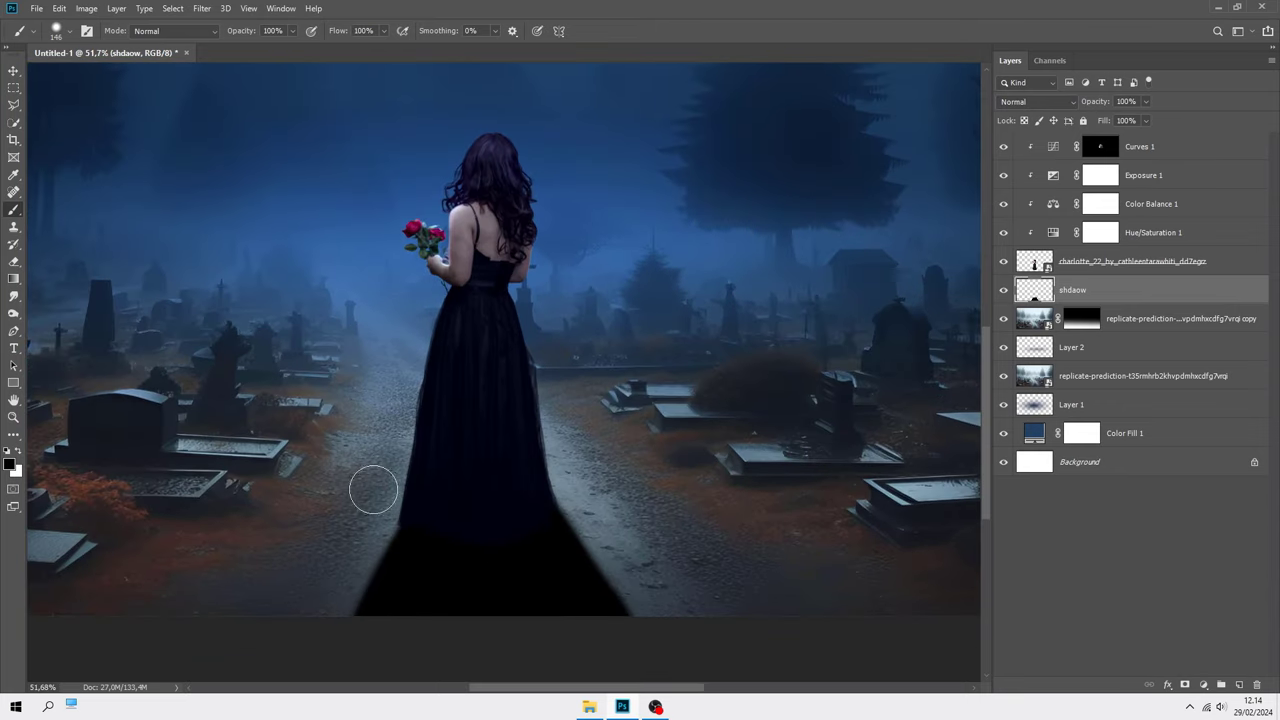
Switch to the Eraser tool with a large soft brush
{"action": "right_click", "coordinate": [13, 211]}
{"action": "left_click", "coordinate": [13, 262]}
{"action": "left_click", "coordinate": [70, 260]}
Fade the shadow's hard lower part with a 20% opacity soft eraser enlarged to 565 px
{"action": "scroll", "coordinate": [375, 345], "scroll_direction": "down", "scroll_amount": 1}
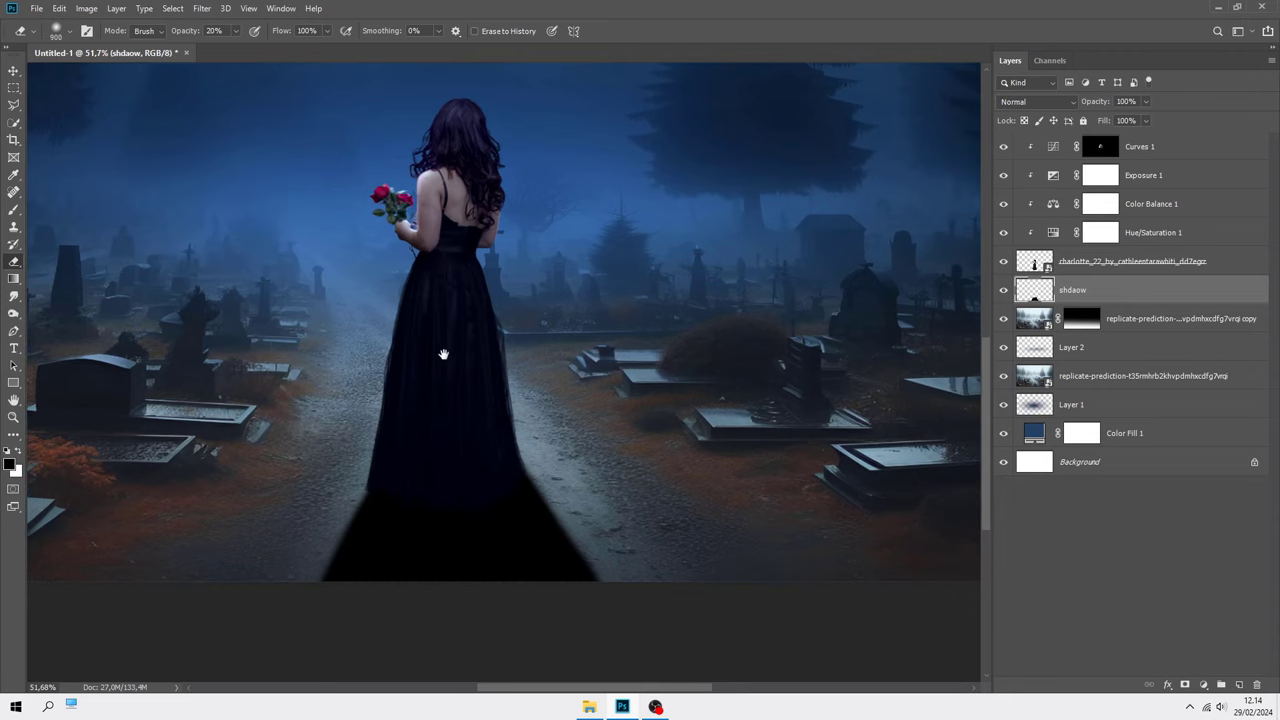
{"action": "left_click_drag", "start_coordinate": [500, 349], "coordinate": [400, 380]}
{"action": "scroll", "coordinate": [400, 380], "scroll_direction": "down", "scroll_amount": 1}
{"action": "scroll", "coordinate": [547, 415], "scroll_direction": "up", "scroll_amount": 1}
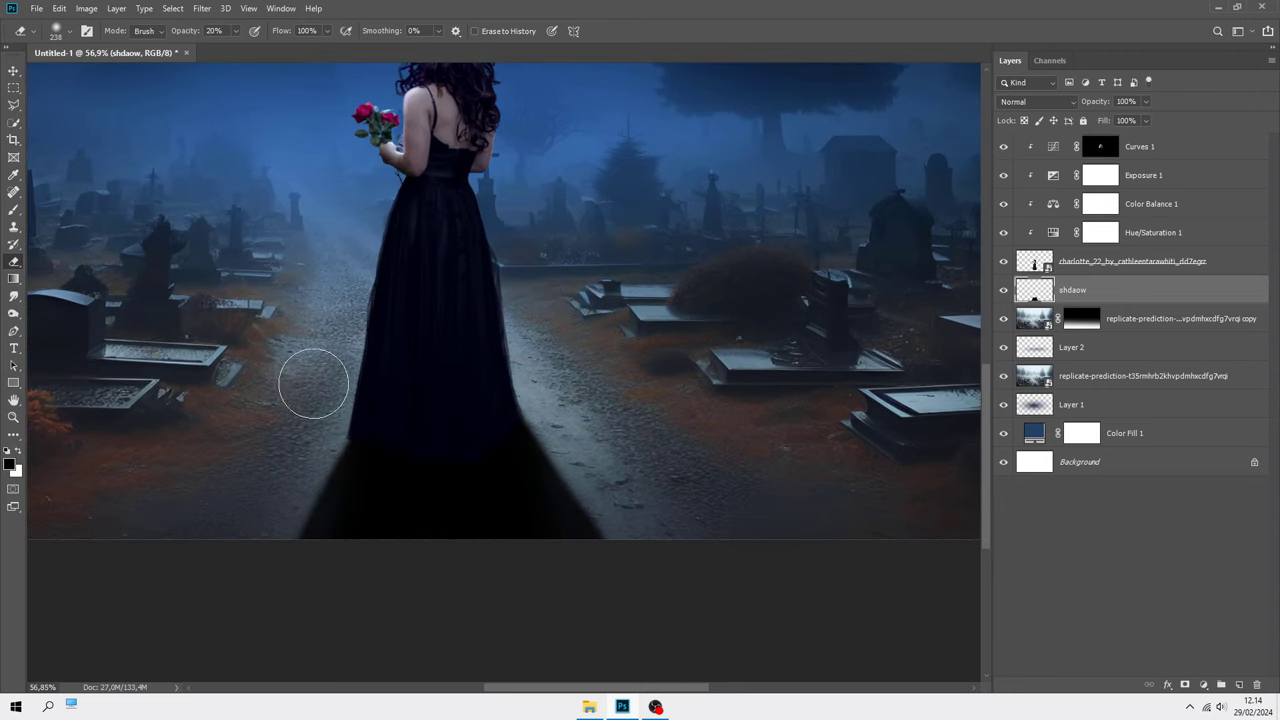
{"action": "left_click_drag", "start_coordinate": [608, 431], "coordinate": [640, 437]}
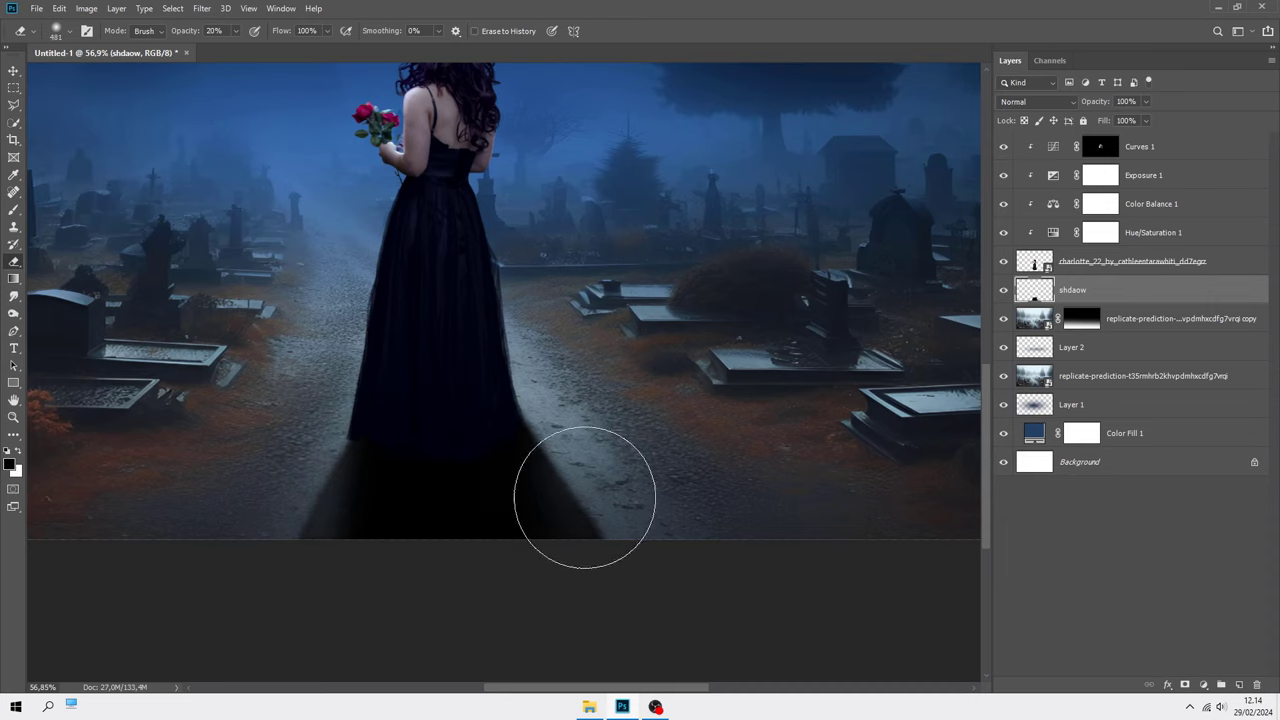
{"action": "mouse_move", "coordinate": [280, 500]}
{"action": "left_mouse_down"}
{"action": "mouse_move", "coordinate": [259, 524]}
{"action": "mouse_move", "coordinate": [314, 560]}
{"action": "mouse_move", "coordinate": [409, 560]}
{"action": "mouse_move", "coordinate": [571, 543]}
{"action": "mouse_move", "coordinate": [549, 512]}
{"action": "mouse_move", "coordinate": [349, 503]}
{"action": "mouse_move", "coordinate": [251, 549]}
{"action": "mouse_move", "coordinate": [723, 489]}
{"action": "mouse_move", "coordinate": [638, 506]}
{"action": "mouse_move", "coordinate": [620, 486]}
{"action": "mouse_move", "coordinate": [631, 537]}
{"action": "mouse_move", "coordinate": [614, 466]}
{"action": "mouse_move", "coordinate": [487, 562]}
{"action": "left_mouse_up"}
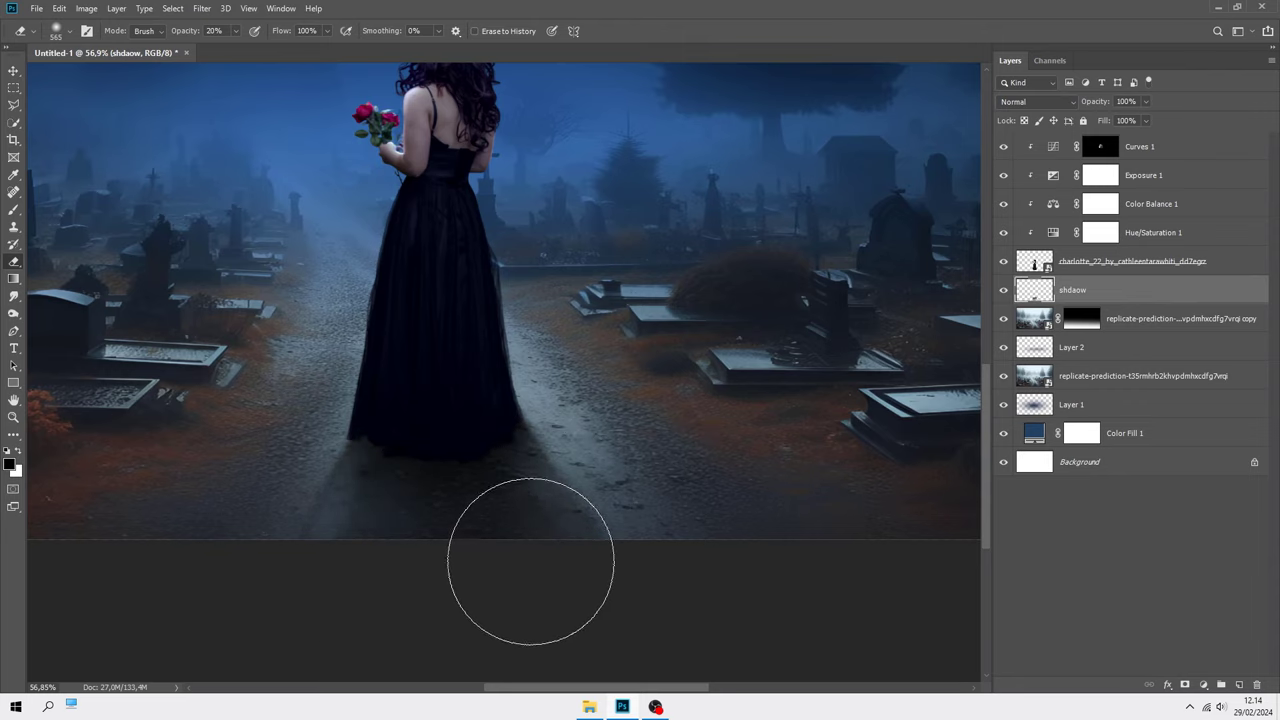
{"action": "scroll", "coordinate": [603, 457], "scroll_direction": "down", "scroll_amount": 2}
{"action": "scroll", "coordinate": [661, 455], "scroll_direction": "down", "scroll_amount": 1}
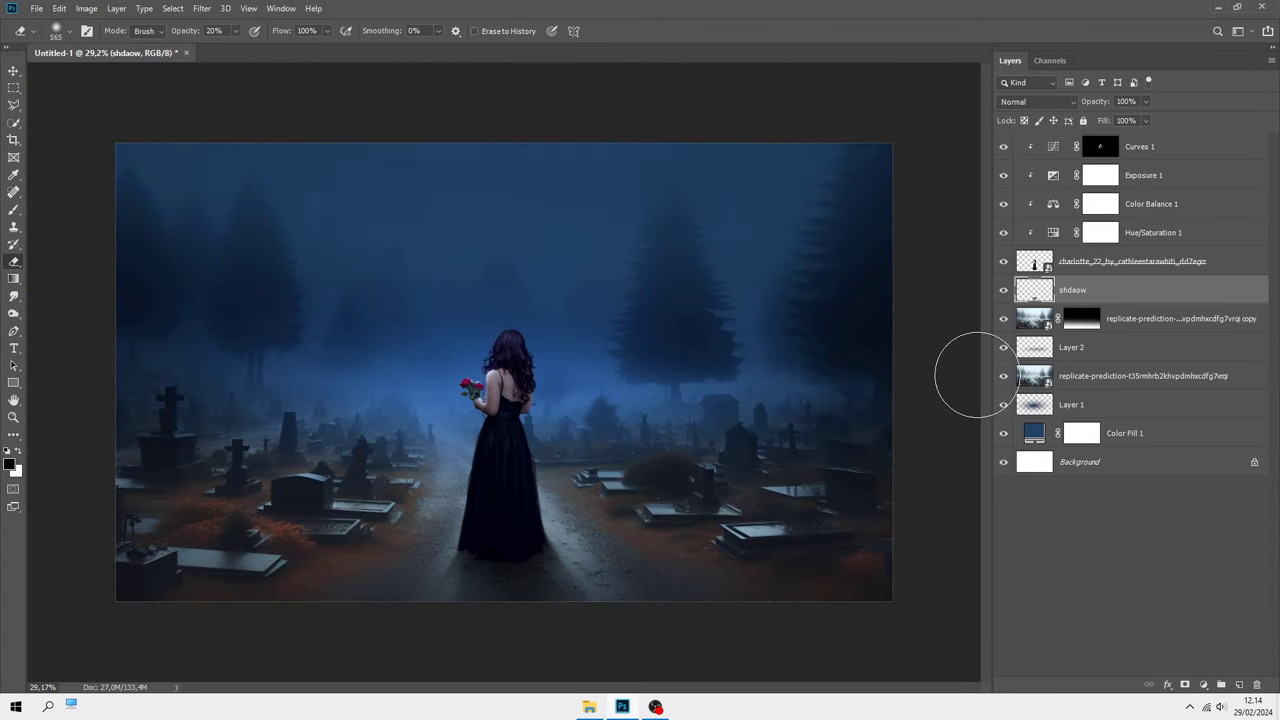
{"action": "scroll", "coordinate": [521, 472], "scroll_direction": "up", "scroll_amount": 2}
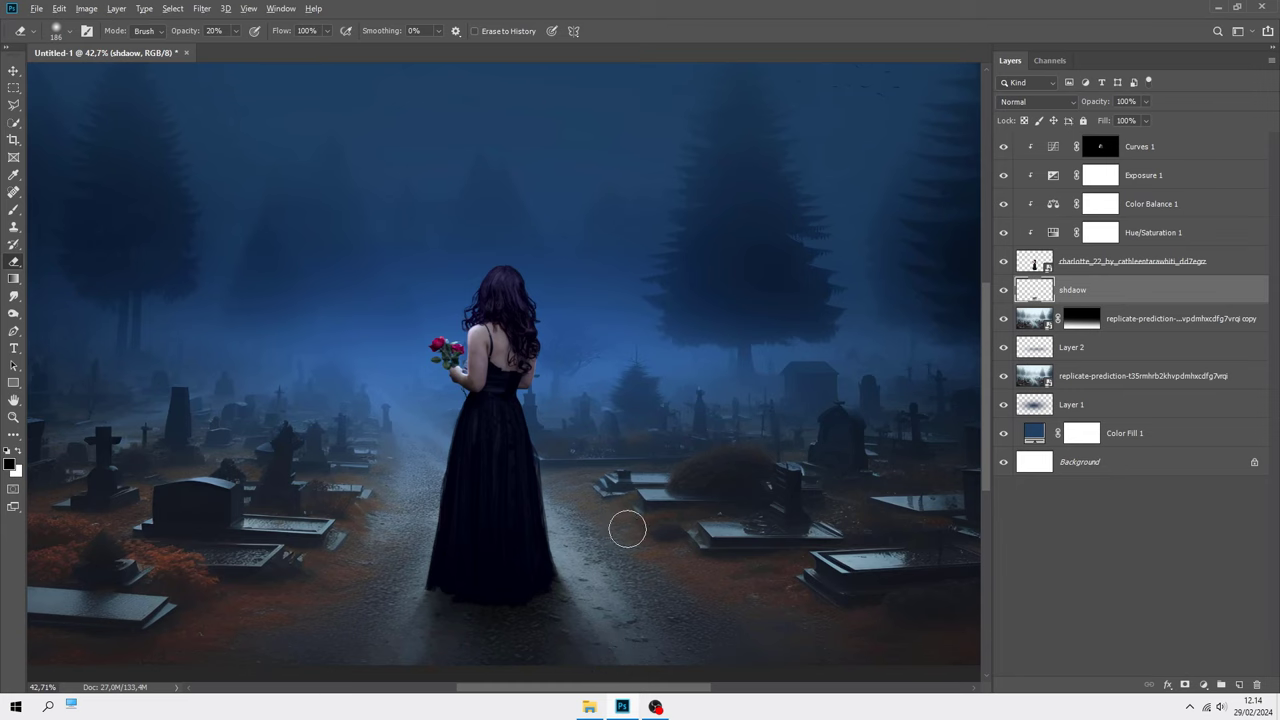
{"action": "scroll", "coordinate": [627, 529], "scroll_direction": "down", "scroll_amount": 1}
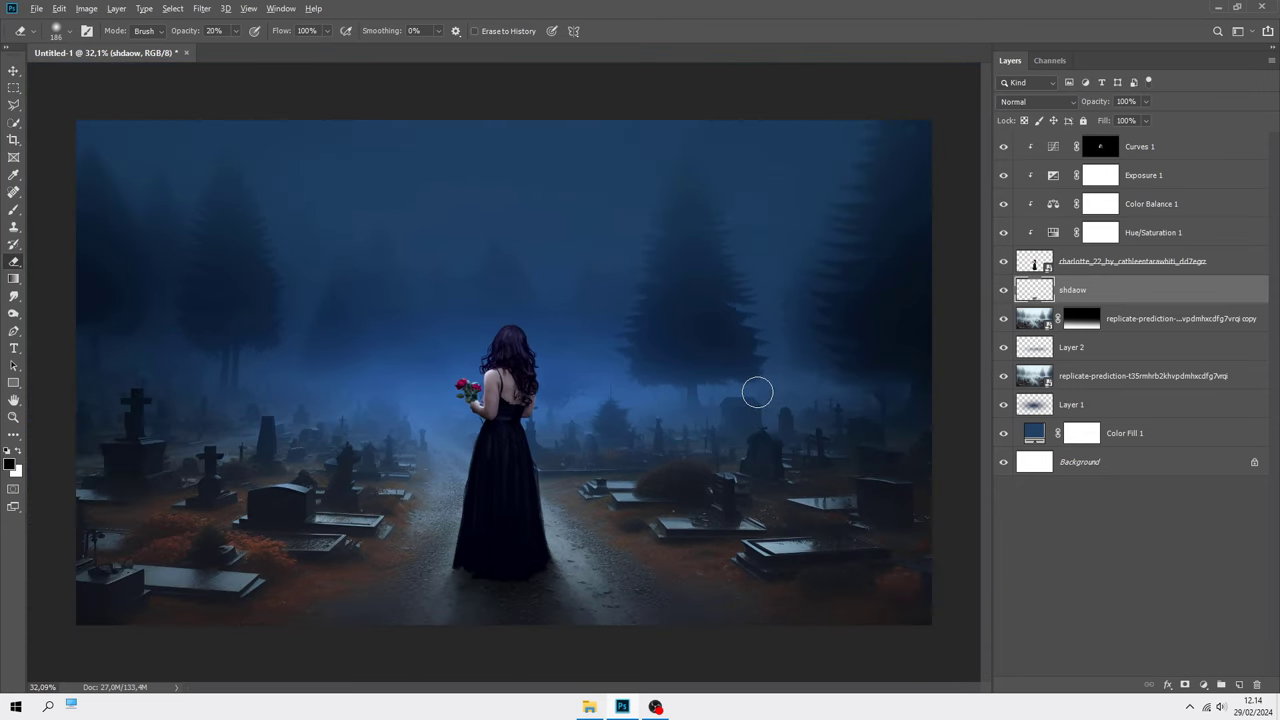
{"action": "scroll", "coordinate": [757, 392], "scroll_direction": "up", "scroll_amount": 1}
Add a new Layer 3 above Curves 1, clipped to the layers below
{"action": "key", "text": "v"}
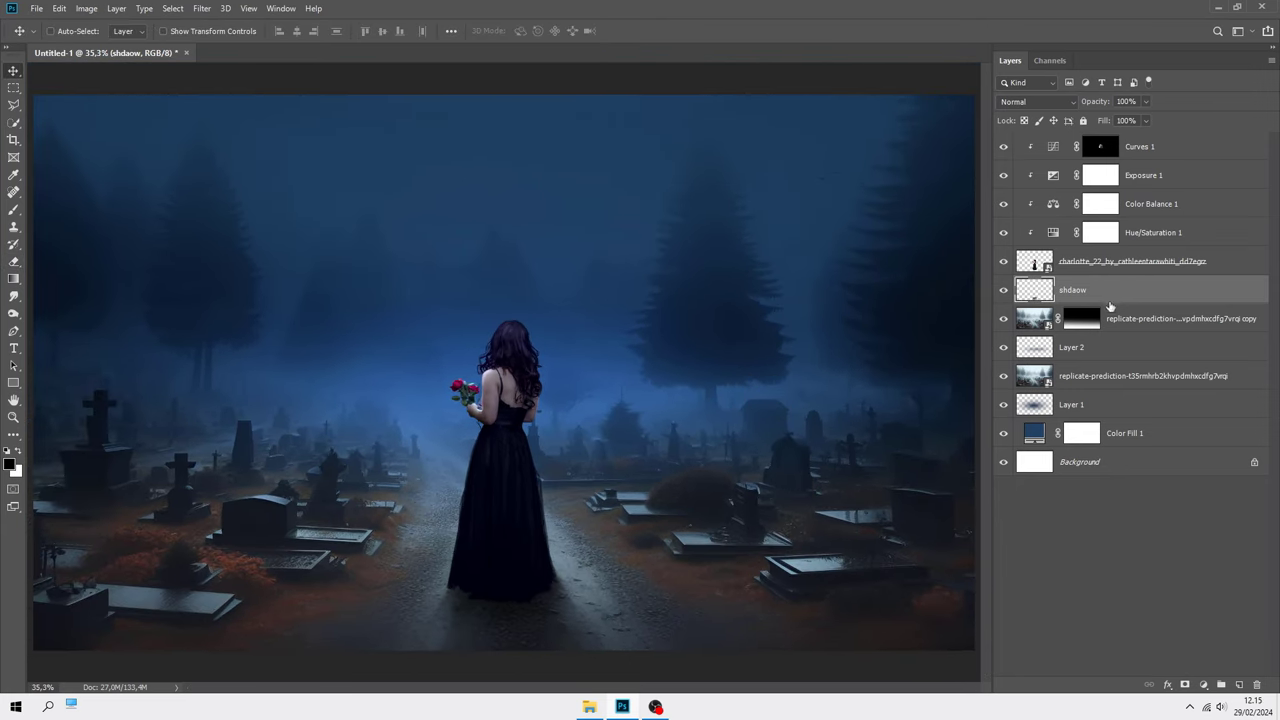
{"action": "left_click", "coordinate": [1176, 153]}
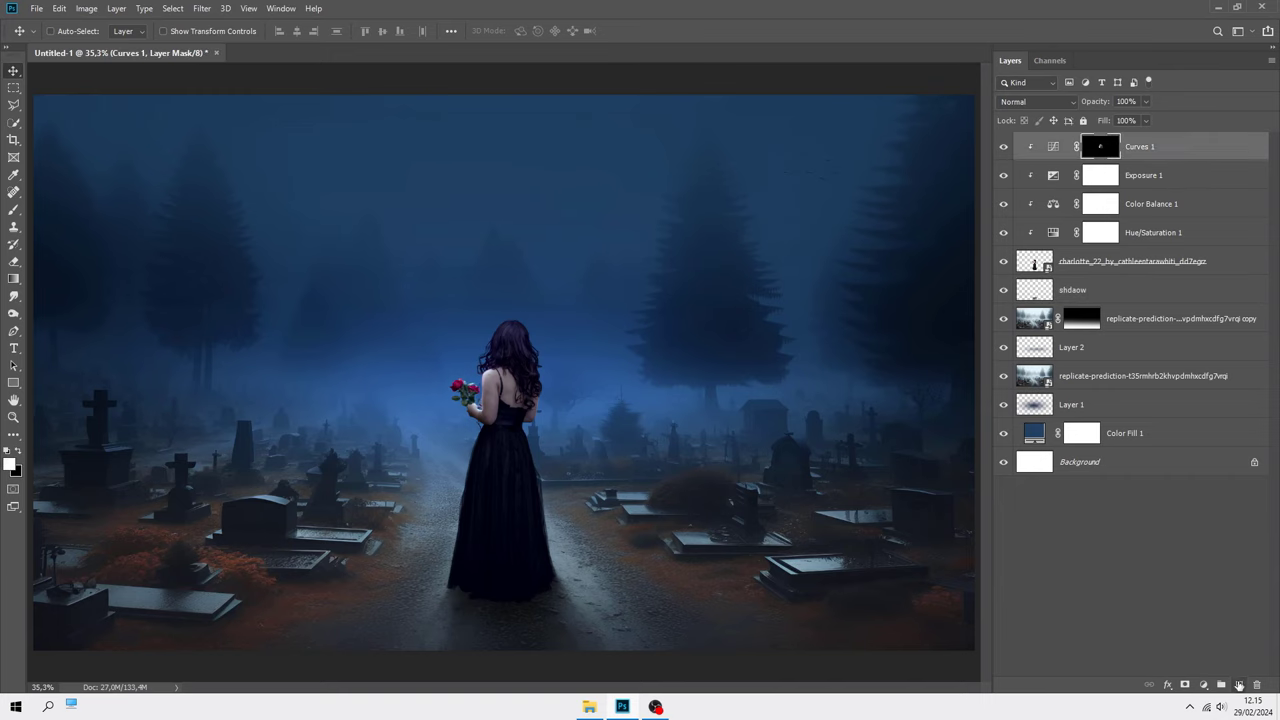
{"action": "left_click", "coordinate": [1239, 685]}
{"action": "right_click", "coordinate": [1131, 158]}
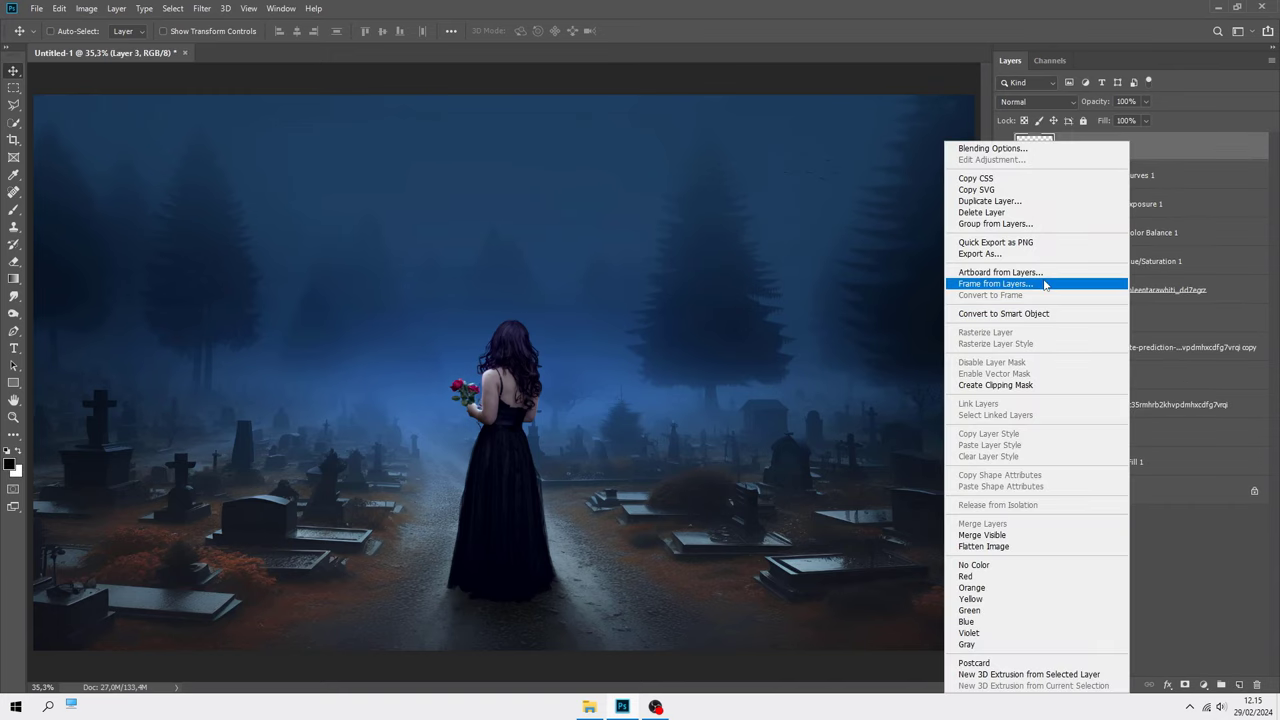
{"action": "left_click", "coordinate": [1013, 384]}
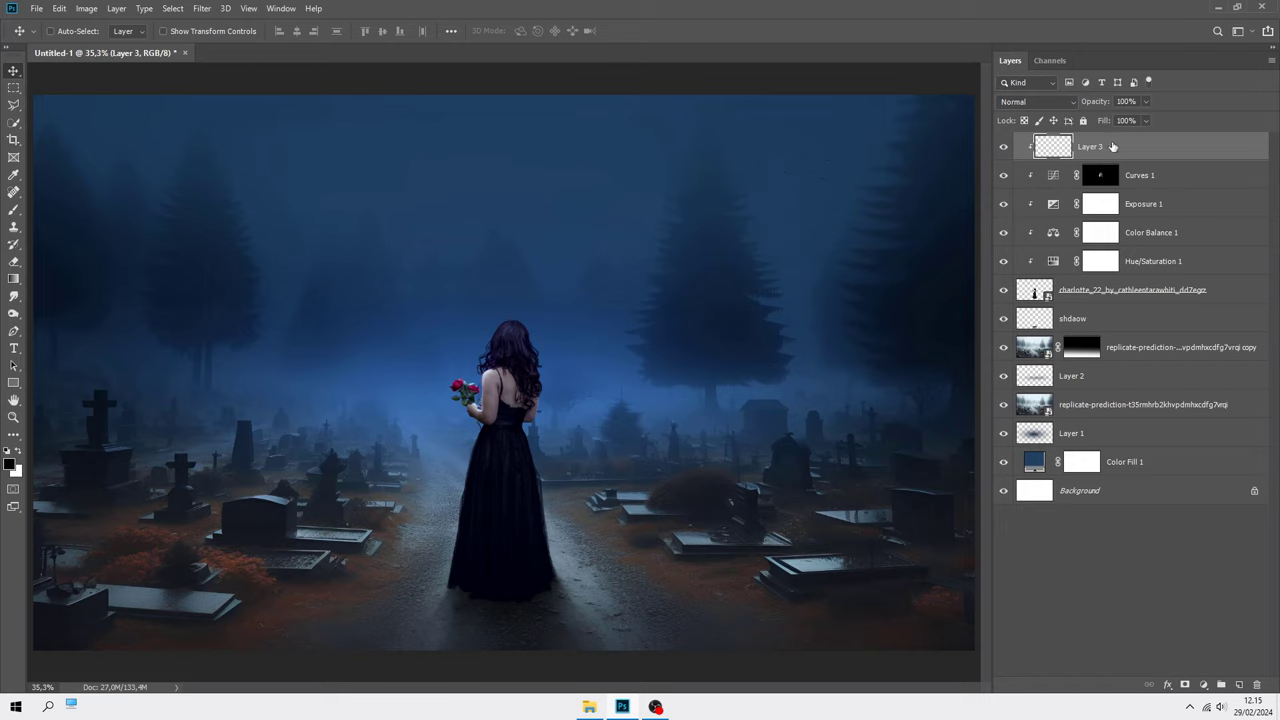
Set up a 317 px brush at 8% opacity with fog-sampled blue 1f4267
{"action": "left_click", "coordinate": [14, 209]}
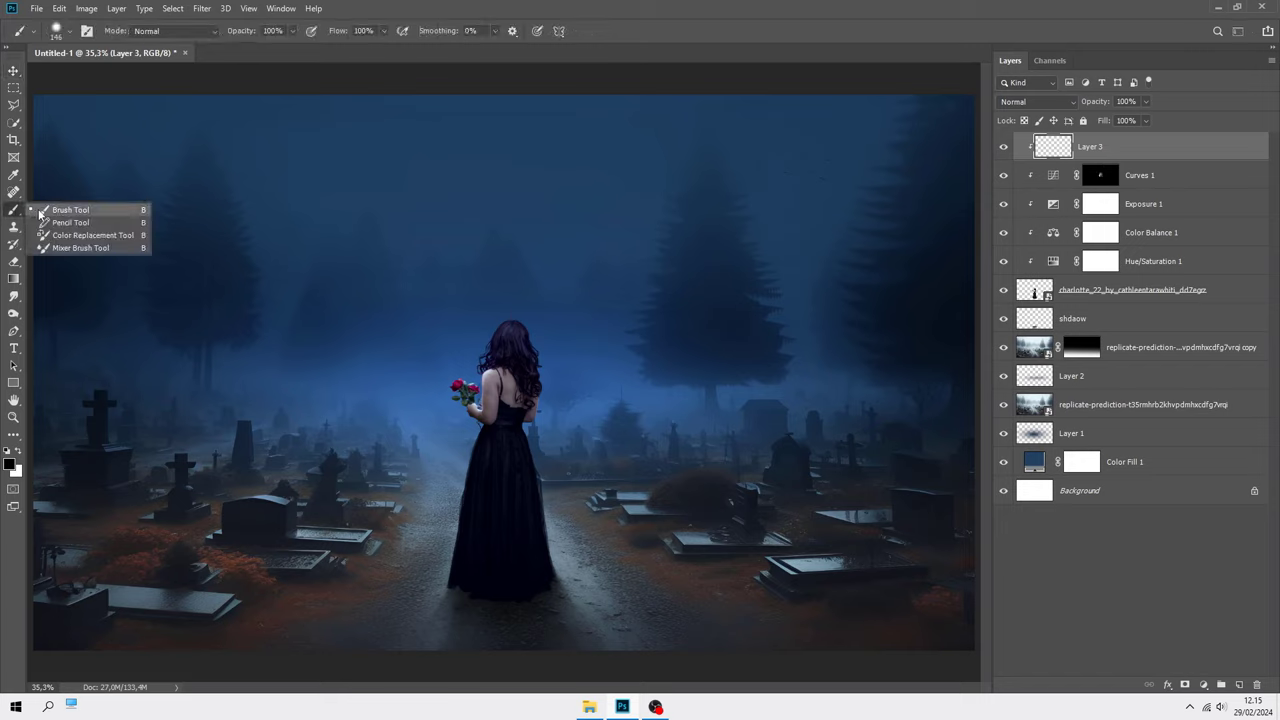
{"action": "left_click", "coordinate": [80, 212]}
{"action": "left_click", "coordinate": [10, 463]}
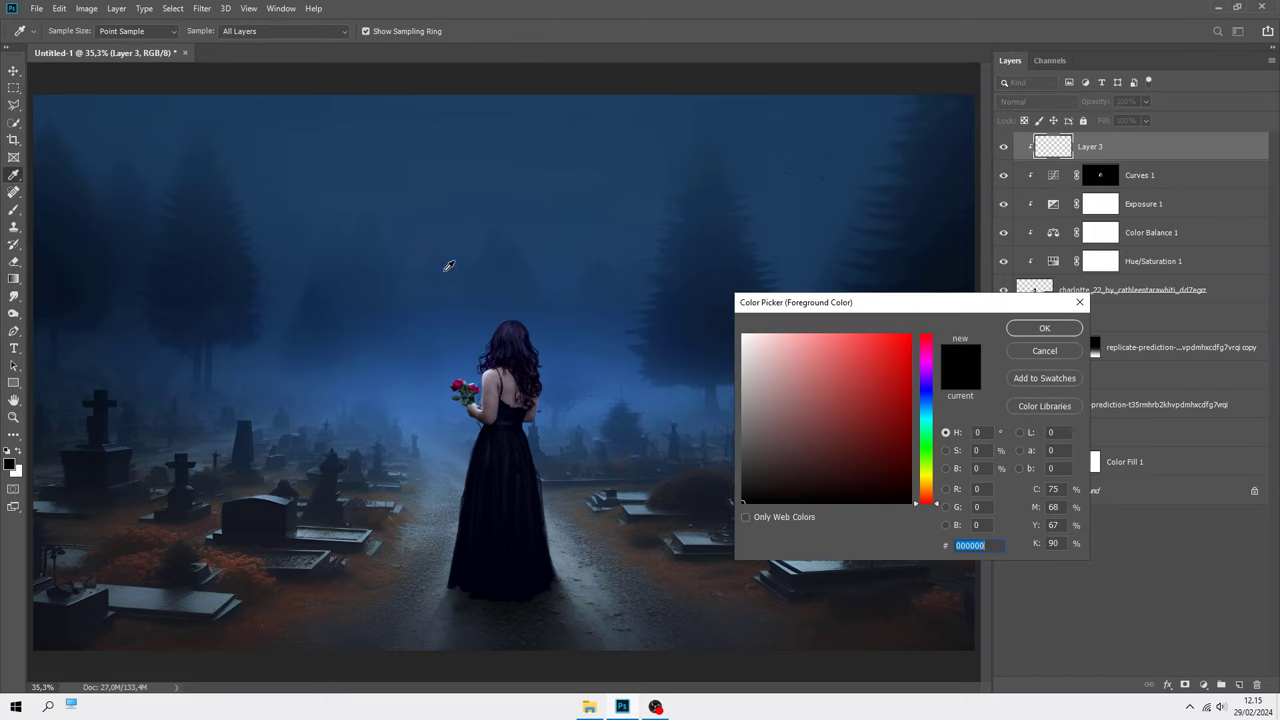
{"action": "left_click", "coordinate": [545, 244]}
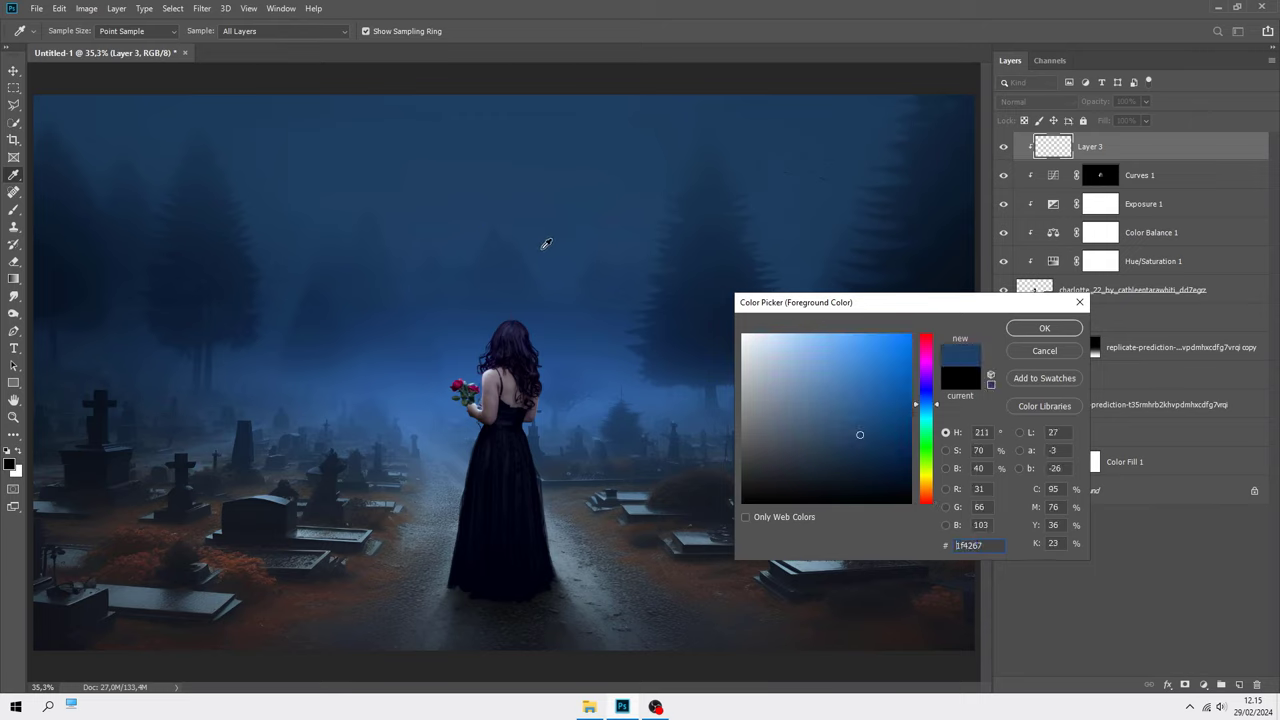
{"action": "left_click", "coordinate": [1044, 328]}
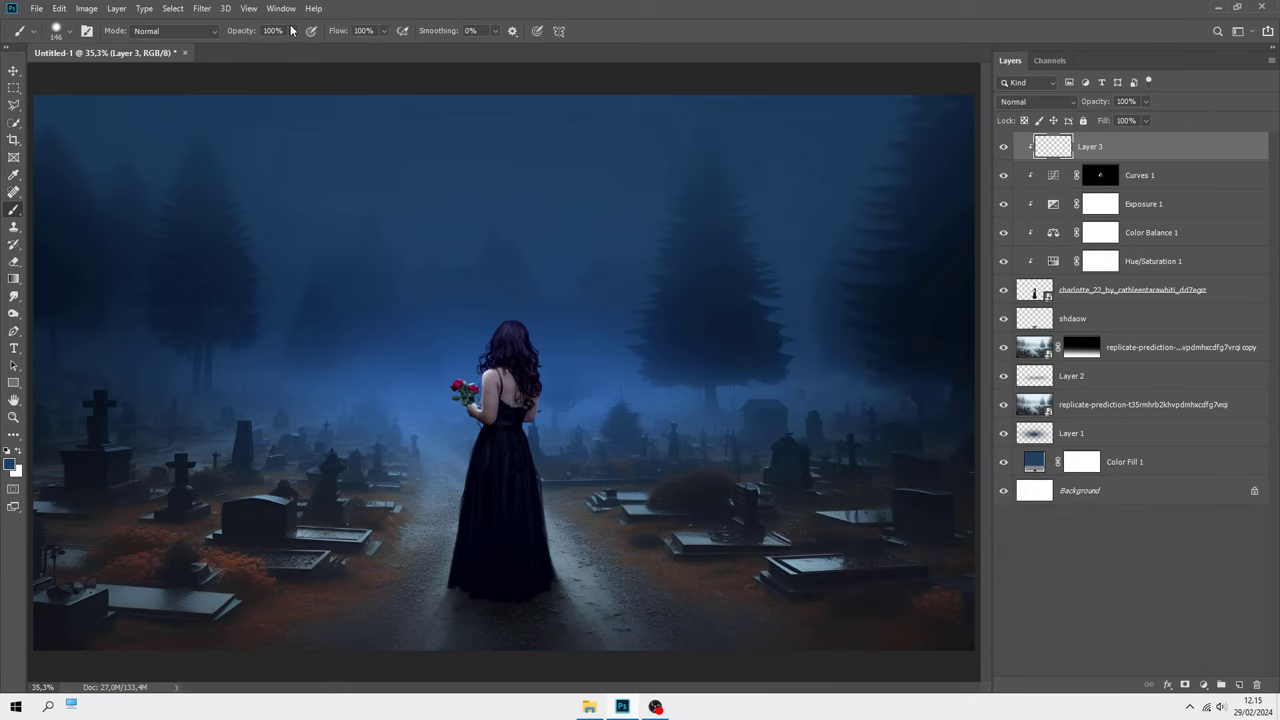
{"action": "left_click", "coordinate": [292, 30]}
{"action": "scroll", "coordinate": [490, 430], "scroll_direction": "up", "scroll_amount": 1}
{"action": "scroll", "coordinate": [480, 432], "scroll_direction": "up", "scroll_amount": 1}
{"action": "right_click", "coordinate": [462, 433]}
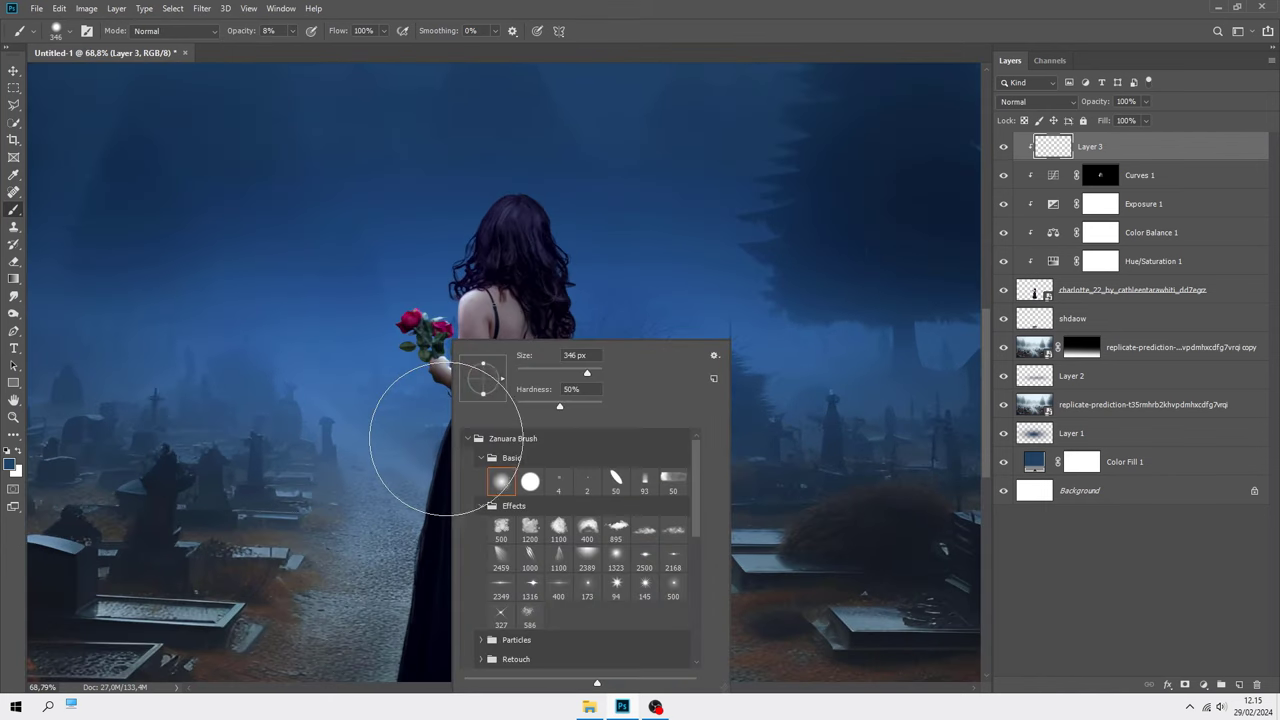
{"action": "left_click", "coordinate": [380, 433]}
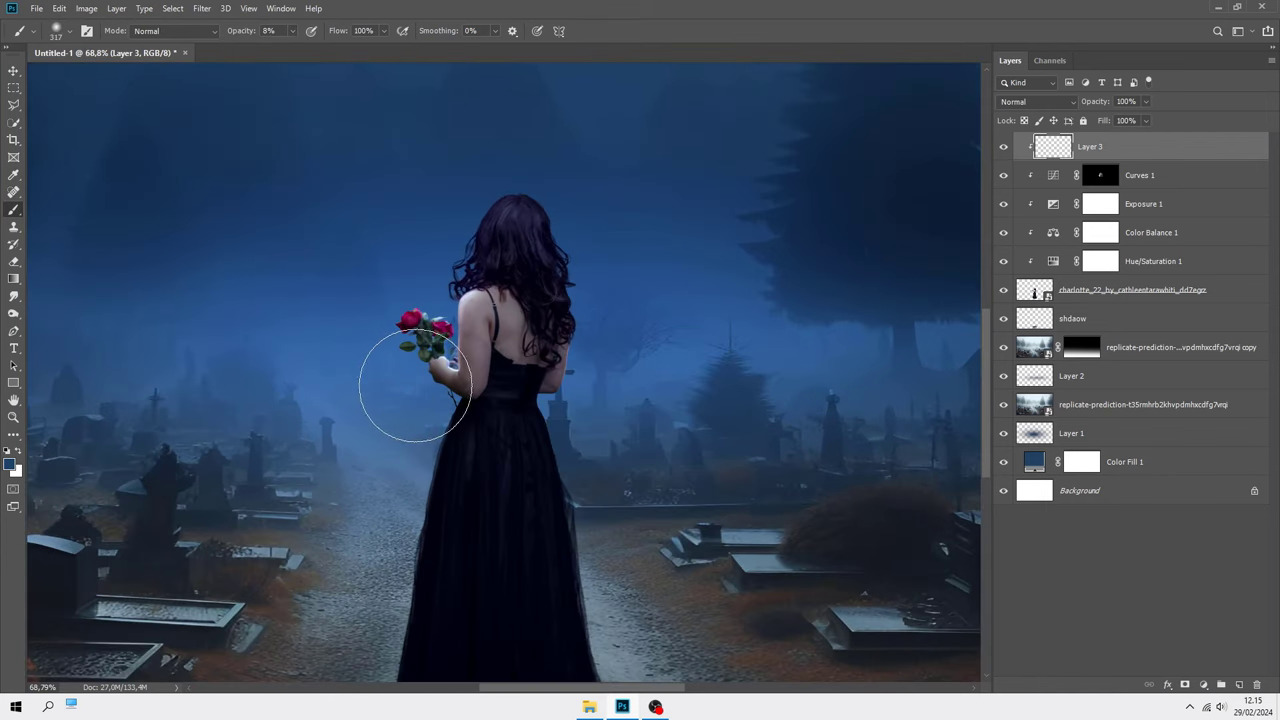
Paint faint blue haze over the dress edge, lower dress and the woman's hair
{"action": "left_click_drag", "start_coordinate": [495, 441], "coordinate": [416, 498]}
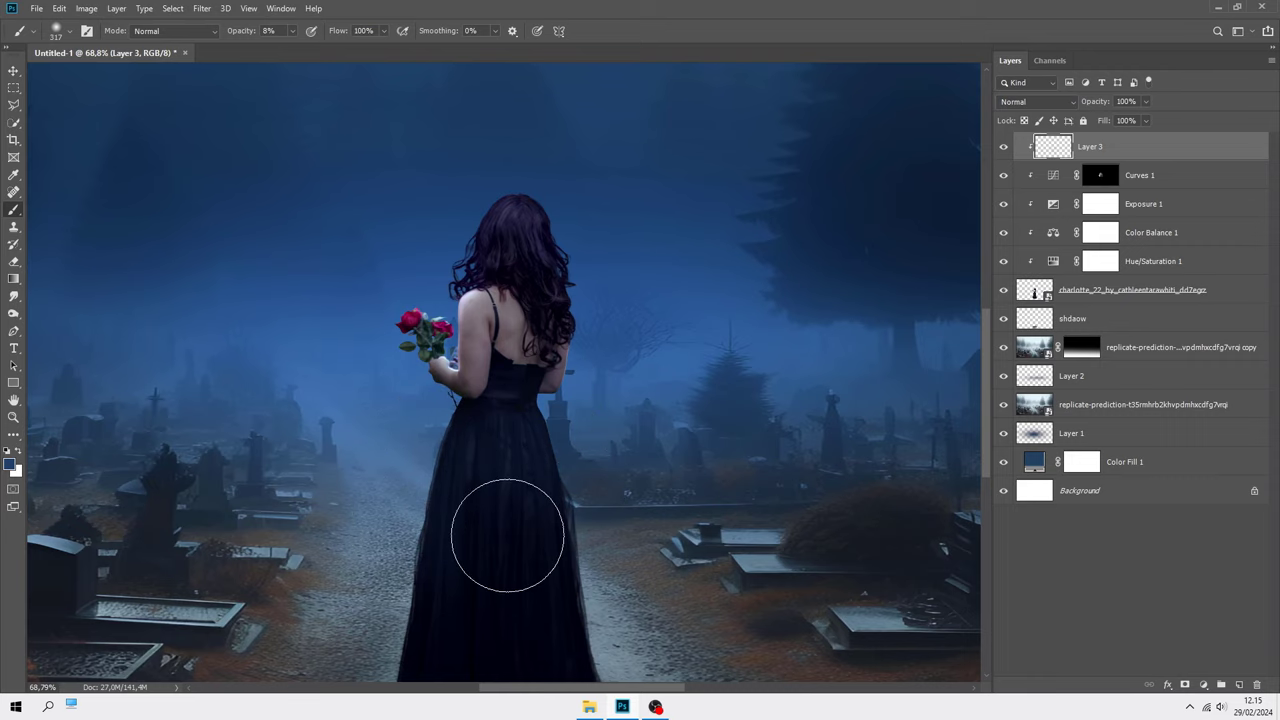
{"action": "scroll", "coordinate": [617, 397], "scroll_direction": "down", "scroll_amount": 3}
{"action": "mouse_move", "coordinate": [591, 537]}
{"action": "left_mouse_down"}
{"action": "mouse_move", "coordinate": [461, 384]}
{"action": "mouse_move", "coordinate": [447, 406]}
{"action": "left_mouse_up"}
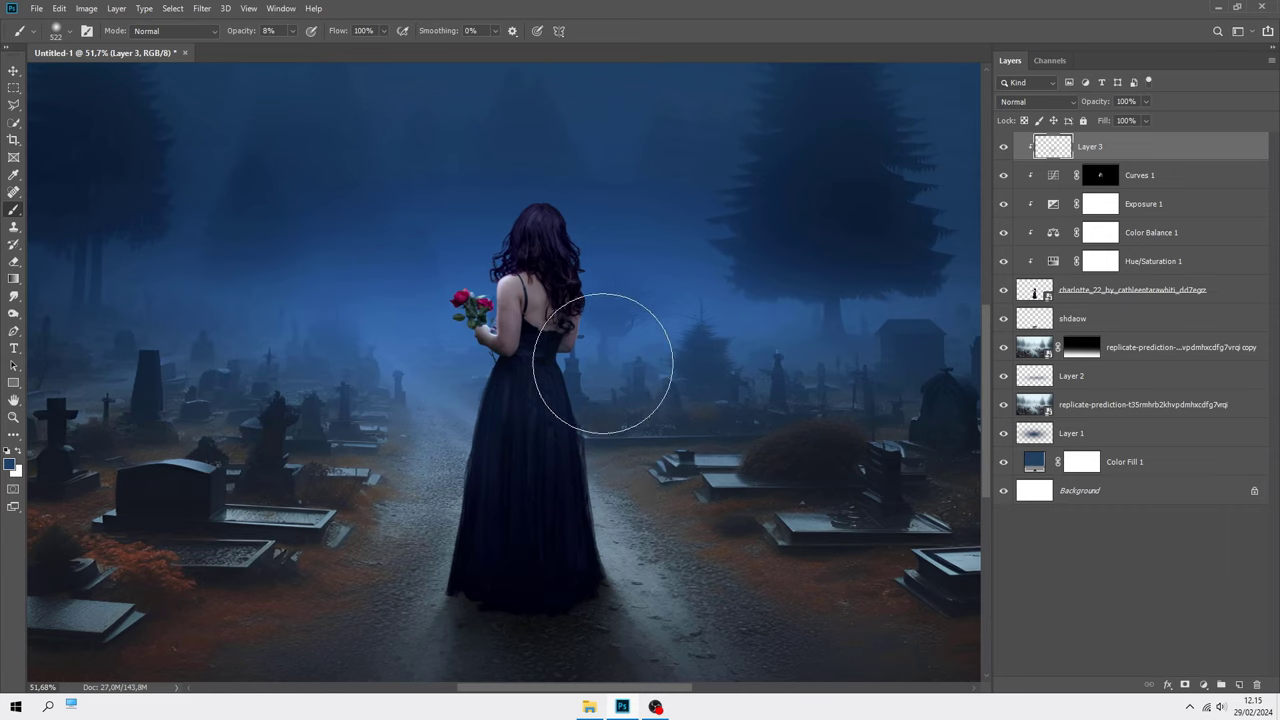
{"action": "key", "text": "bracketleft"}
{"action": "key", "text": "bracketleft"}
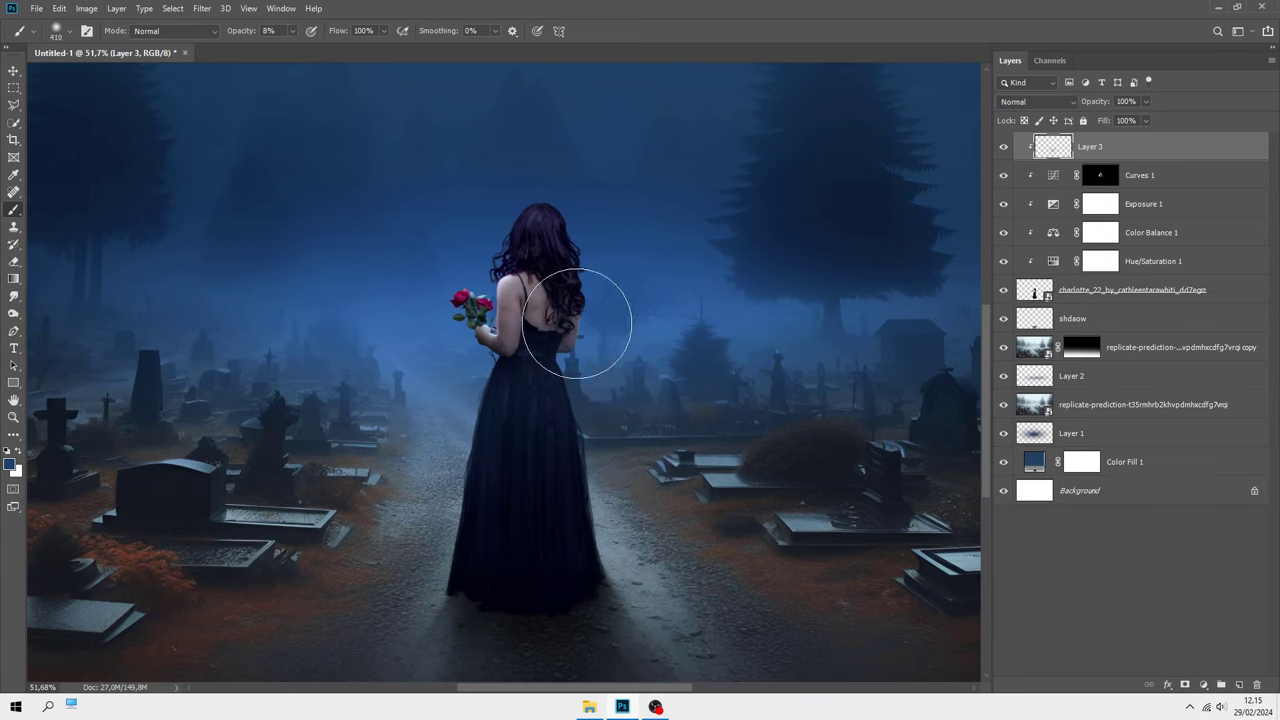
{"action": "mouse_move", "coordinate": [578, 270]}
{"action": "left_mouse_down"}
{"action": "mouse_move", "coordinate": [586, 214]}
{"action": "mouse_move", "coordinate": [507, 221]}
{"action": "left_mouse_up"}
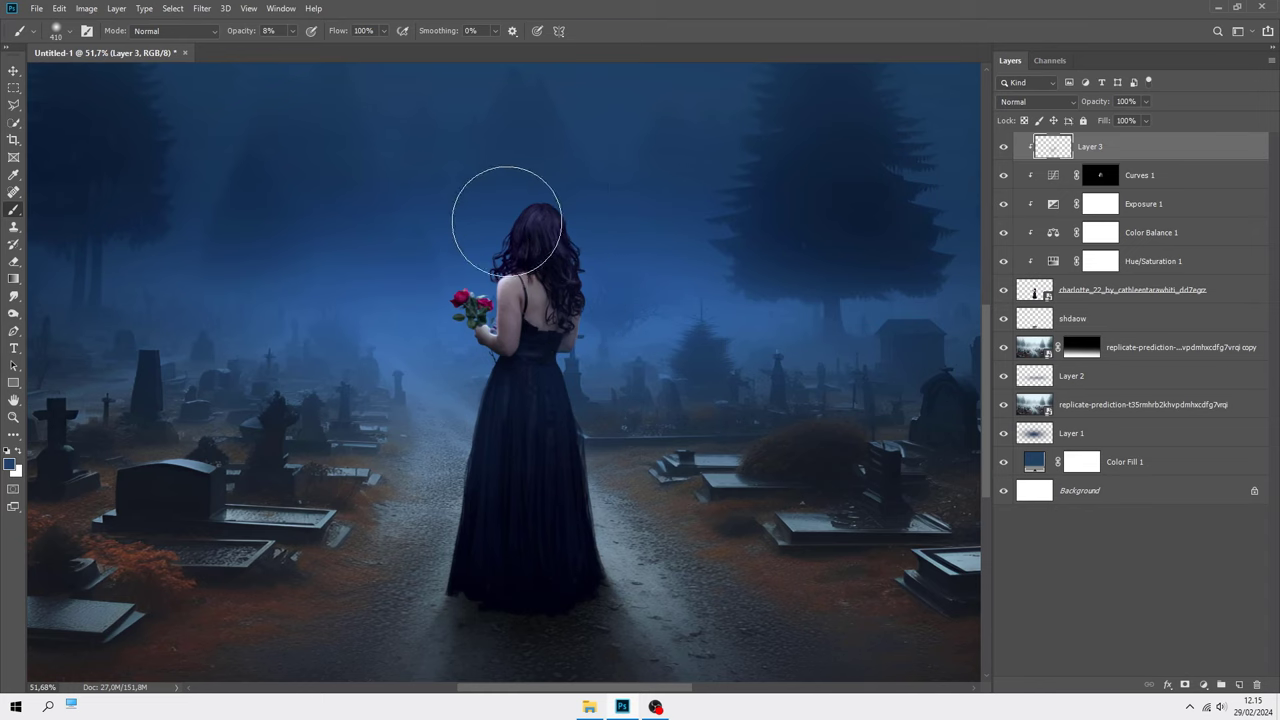
{"action": "scroll", "coordinate": [460, 390], "scroll_direction": "up", "scroll_amount": 2}
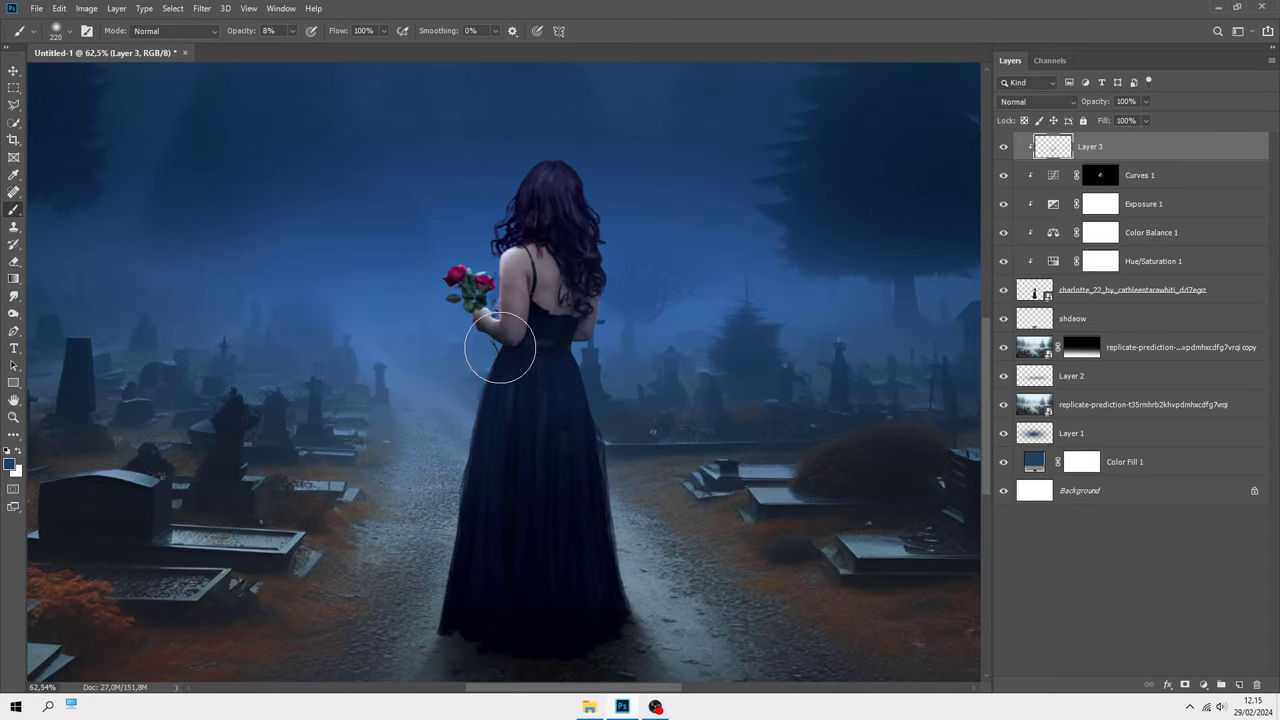